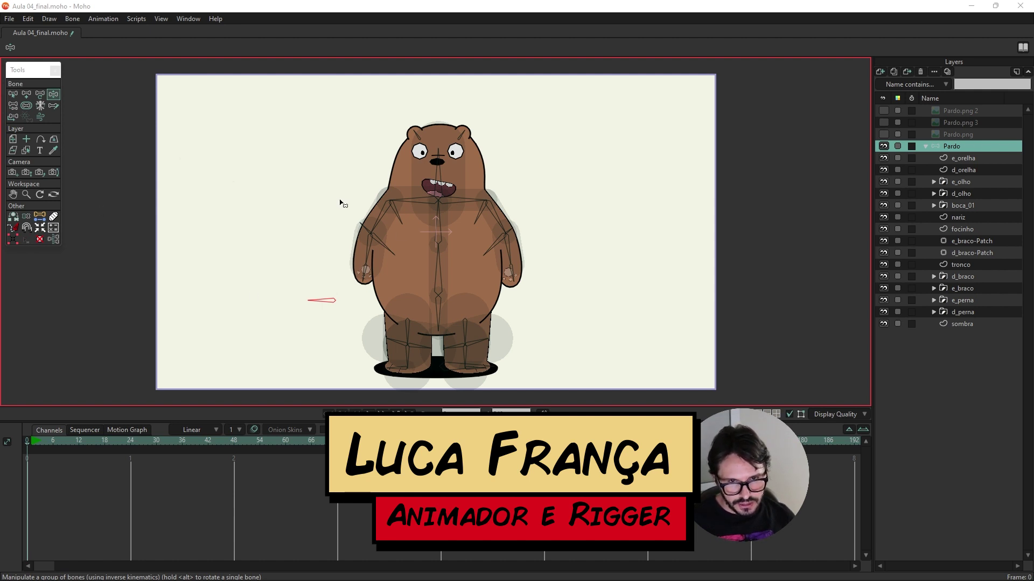
Step: Zoom in on the bear and select the right arm bone to reach its d_palma palm layer
scroll(371, 239, up, 3)
scroll(373, 205, up, 2)
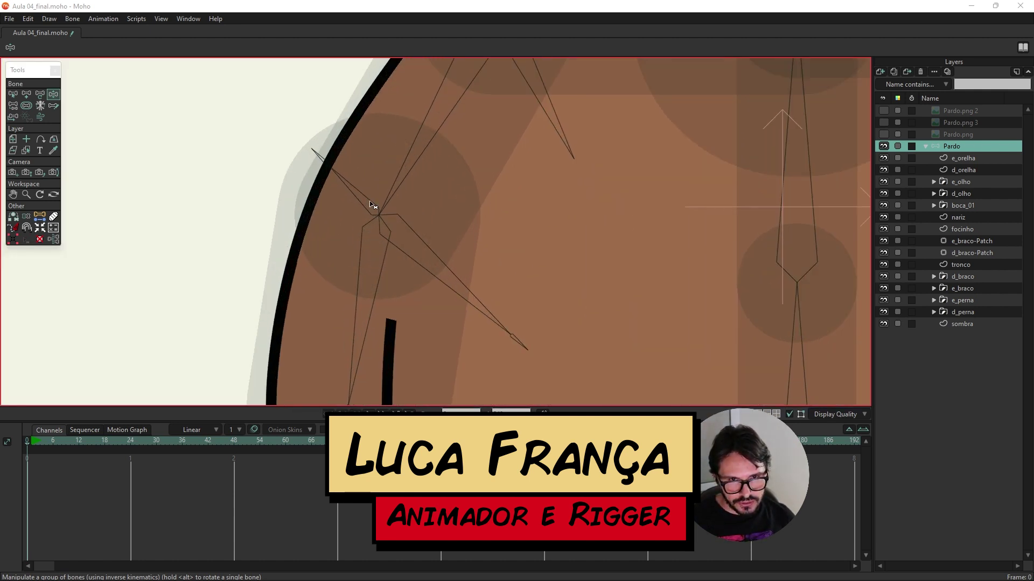
click(360, 196)
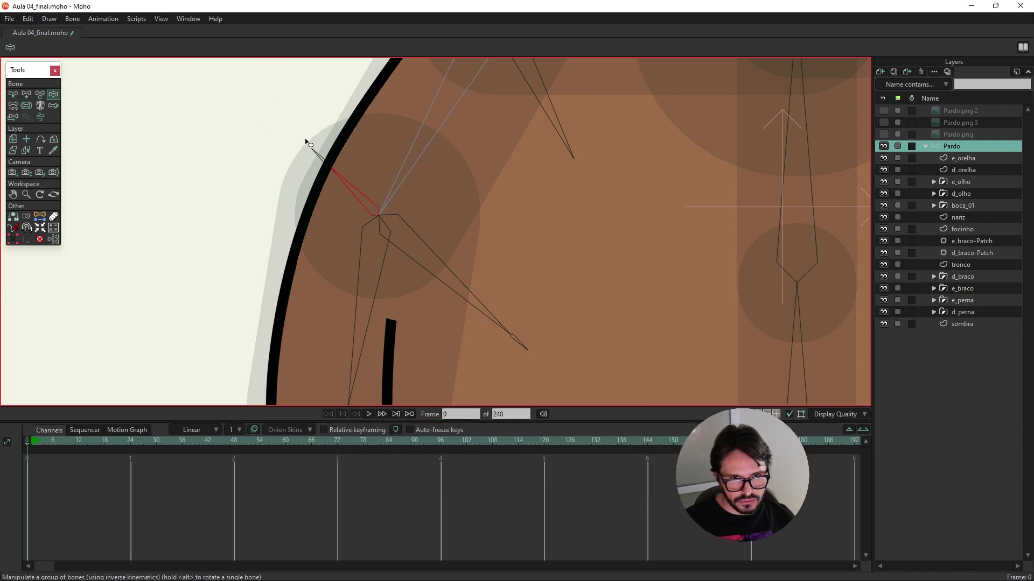
scroll(547, 293, down, 5)
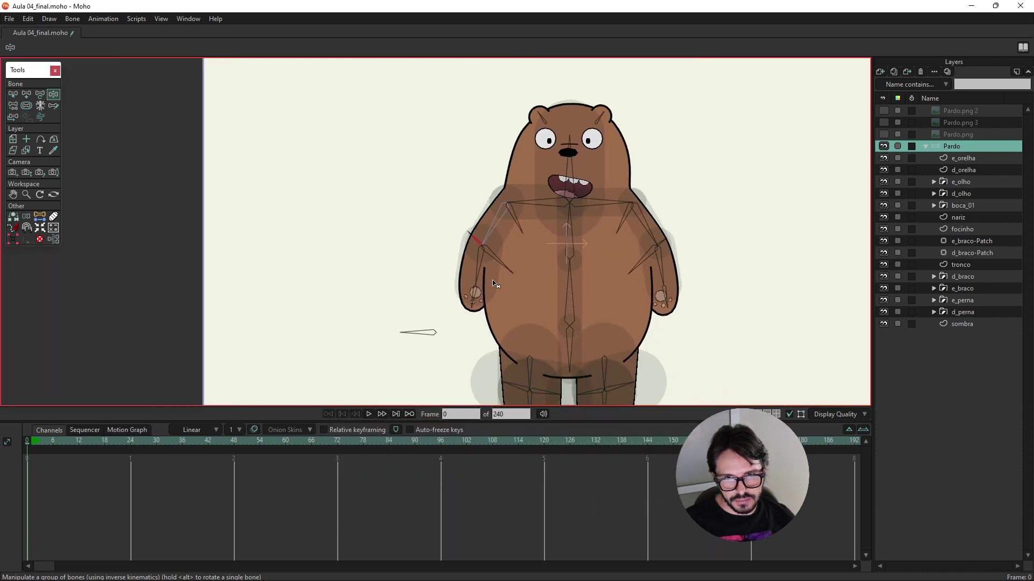
scroll(451, 235, up, 2)
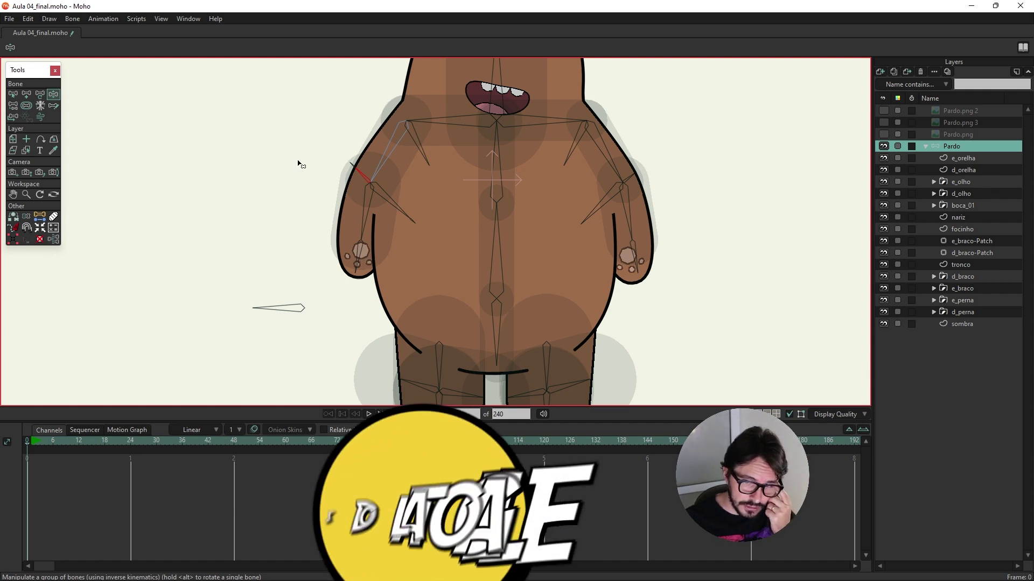
scroll(302, 159, down, 1)
scroll(307, 200, up, 1)
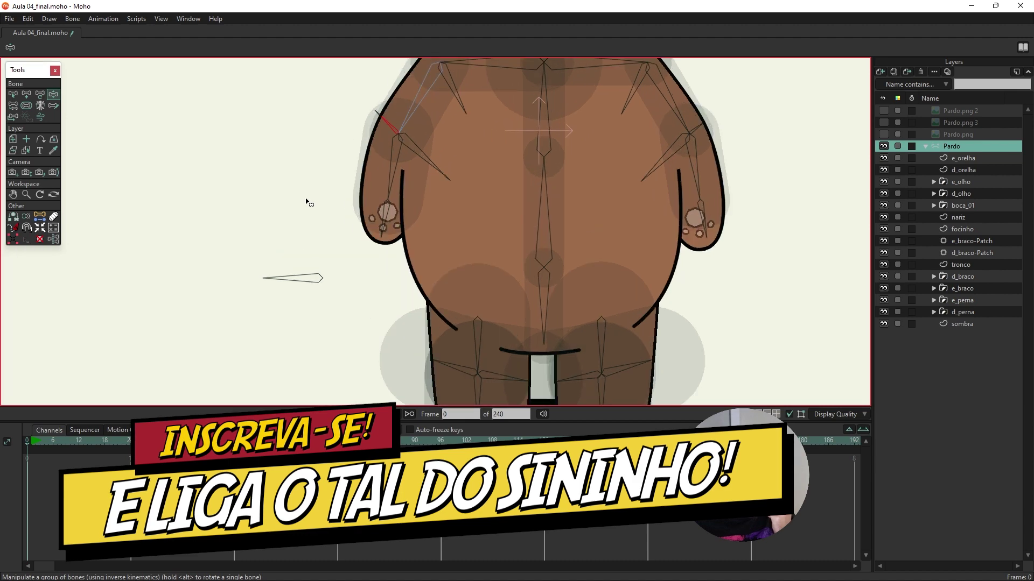
scroll(319, 189, up, 1)
scroll(337, 203, up, 1)
scroll(345, 224, up, 1)
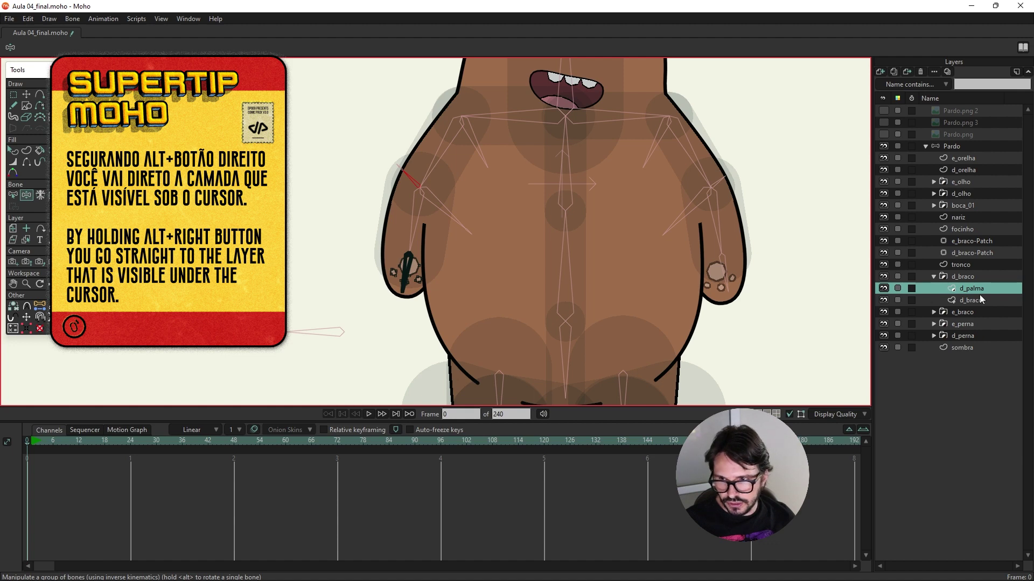
Step: Jump to the dedos toe layer on the bear's foot
scroll(336, 308, down, 3)
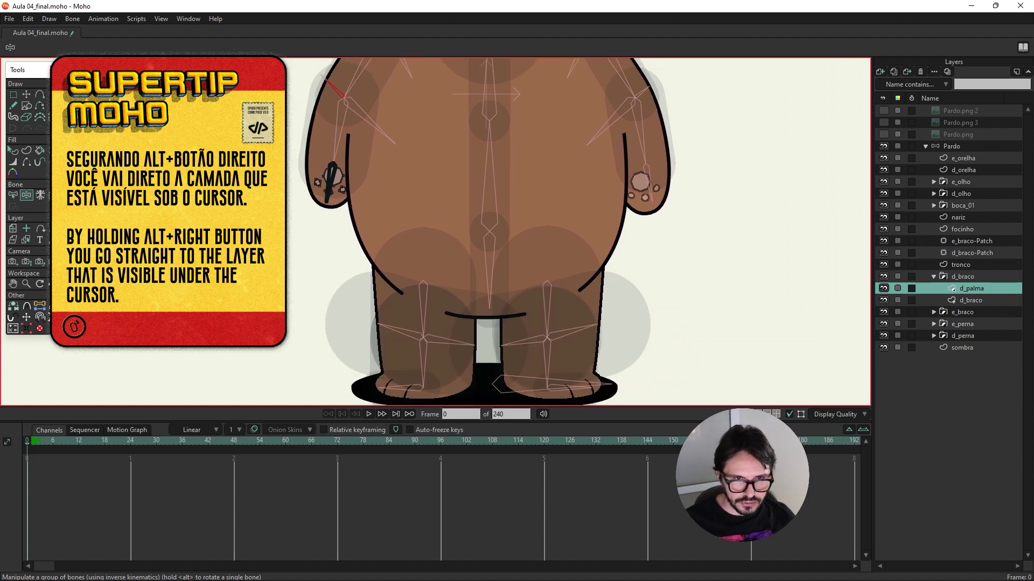
scroll(307, 210, up, 2)
scroll(307, 210, up, 2)
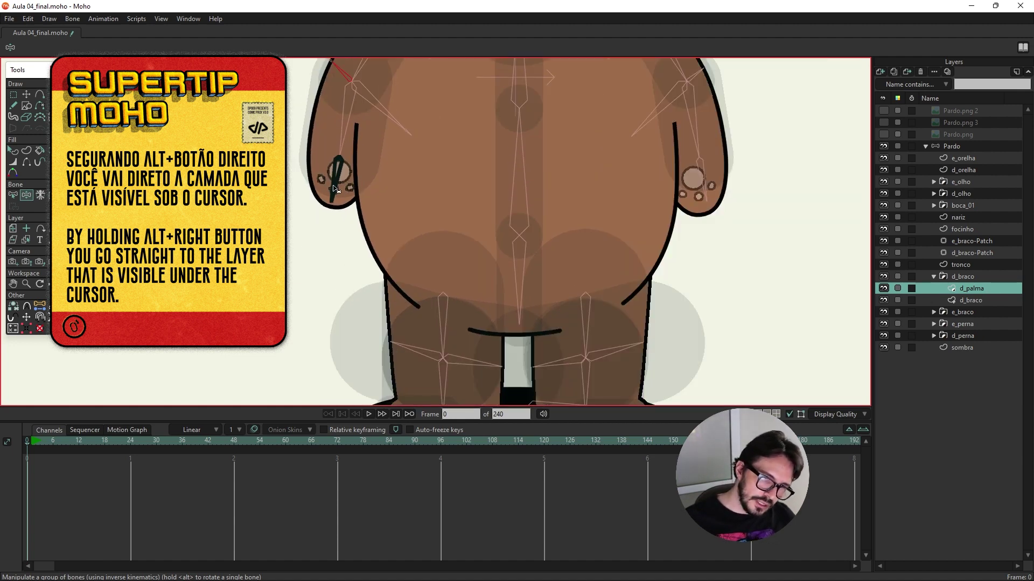
scroll(384, 327, down, 2)
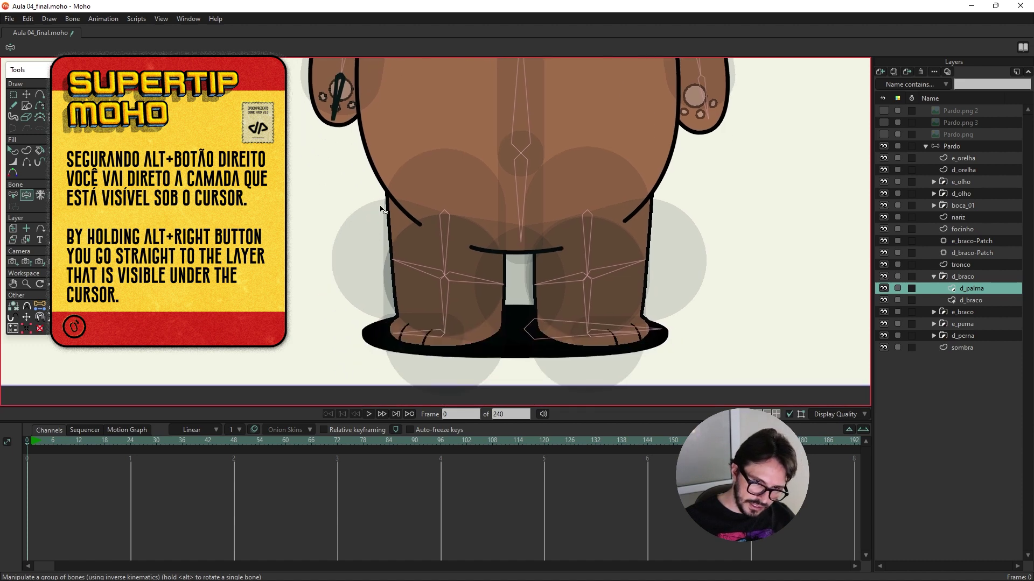
scroll(386, 282, up, 2)
scroll(418, 333, down, 1)
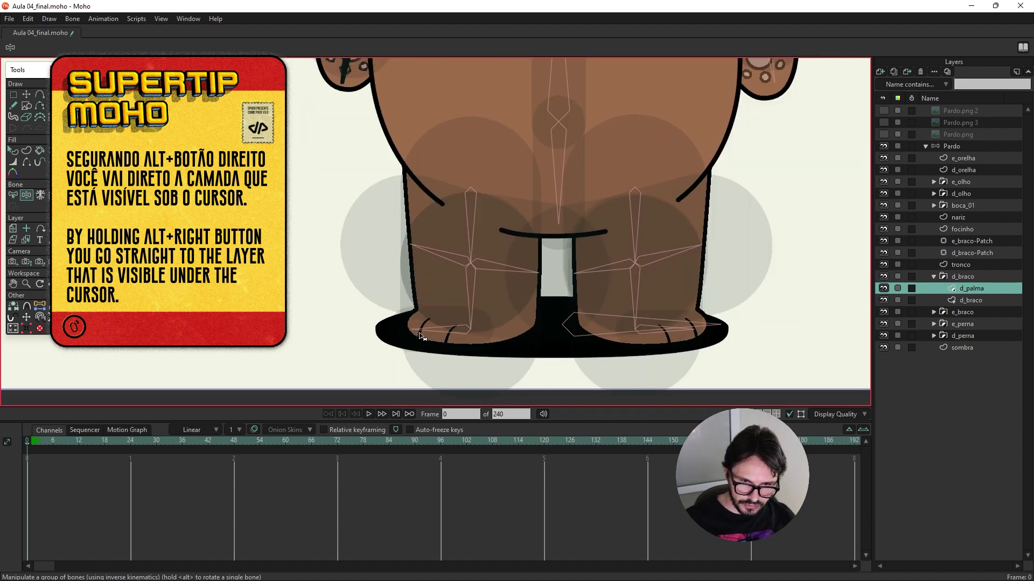
alt+right_click(419, 336)
scroll(421, 347, up, 1)
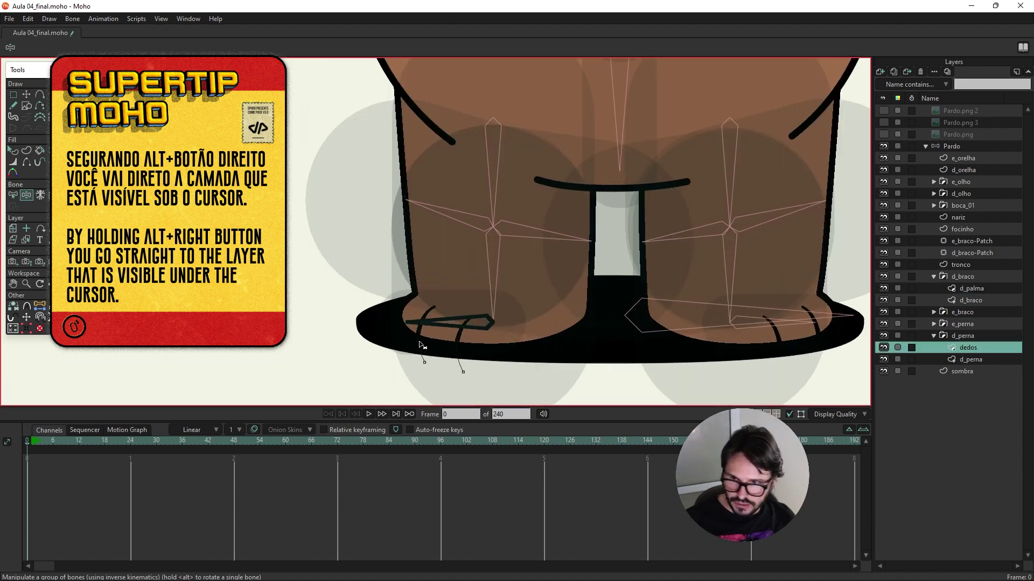
Step: Select all the toe curves with Transform Points for copying
click(26, 95)
double_click(420, 340)
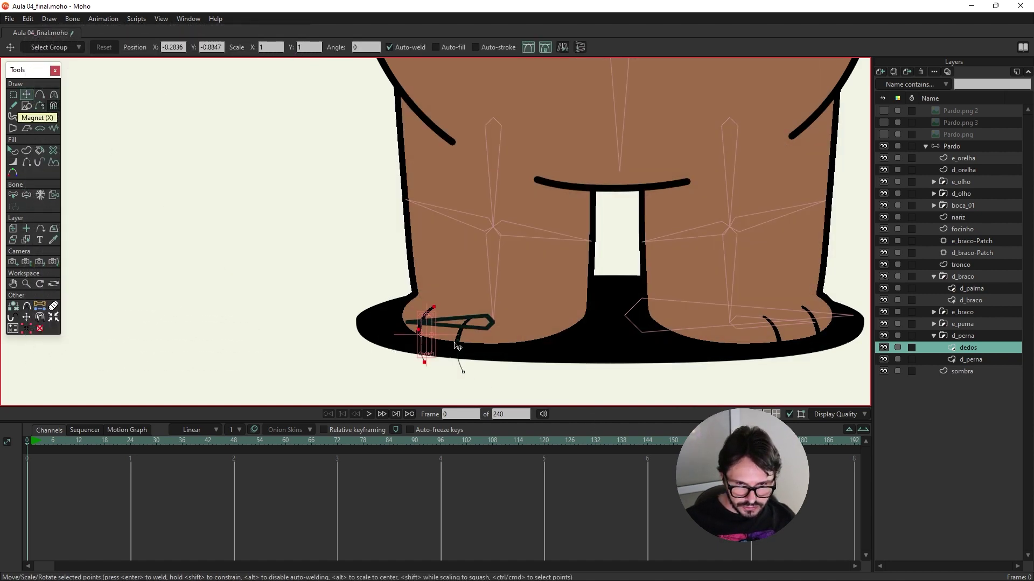
drag(456, 345, 459, 345)
shift+click(463, 372)
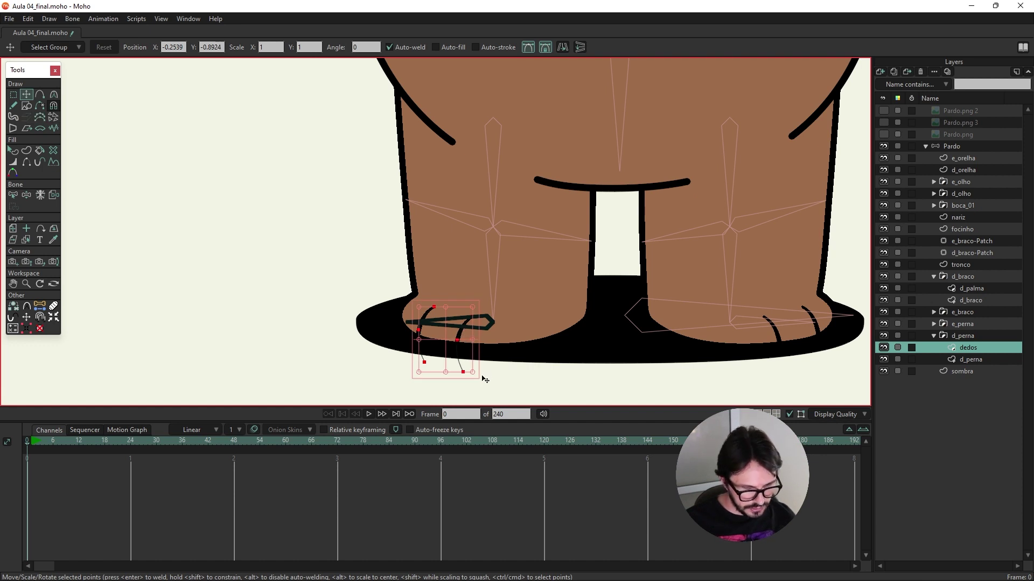
Step: In d_palma, move the pasted toe curves up onto the bear's right hand
click(969, 288)
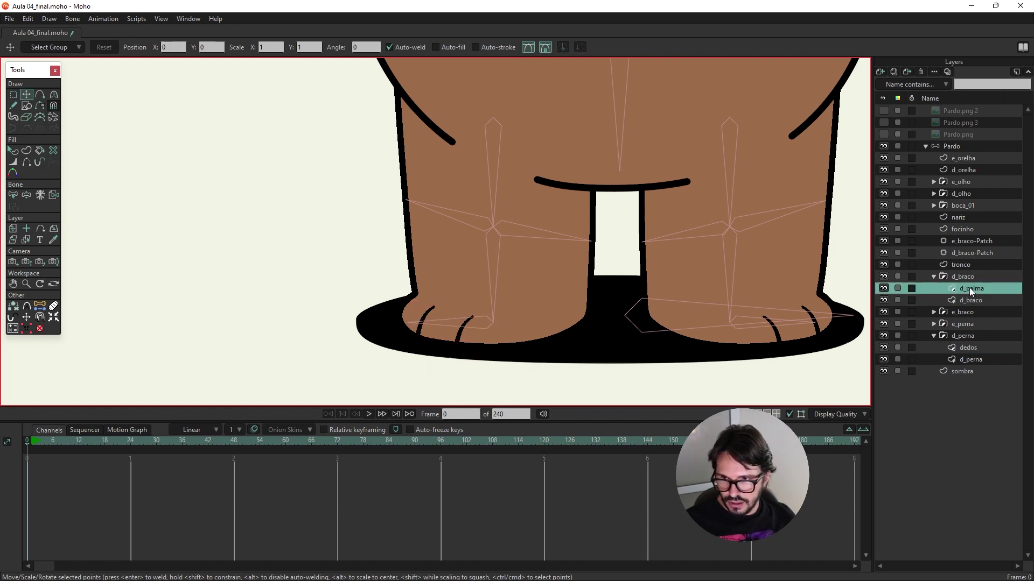
scroll(471, 344, up, 5)
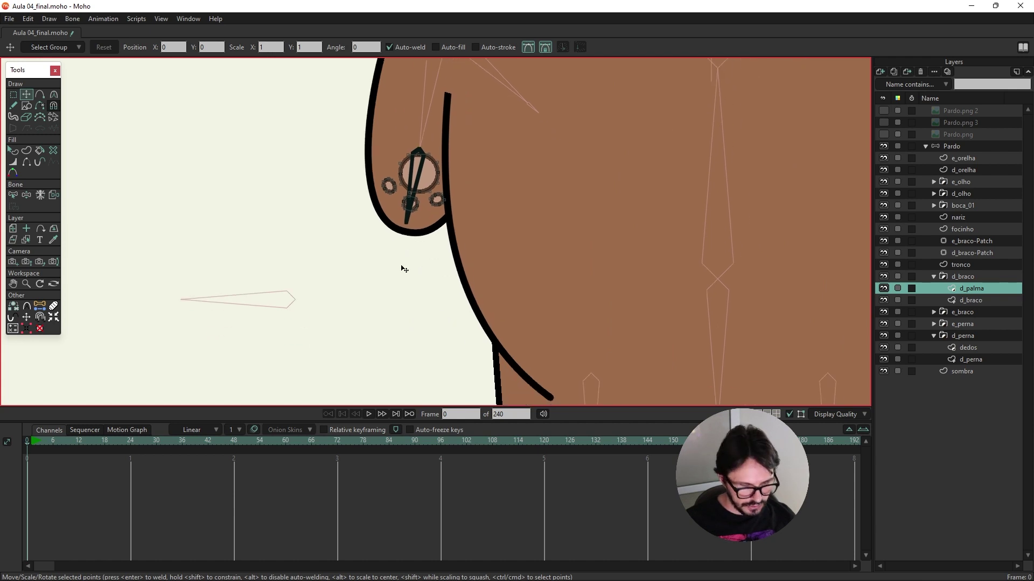
scroll(463, 321, down, 5)
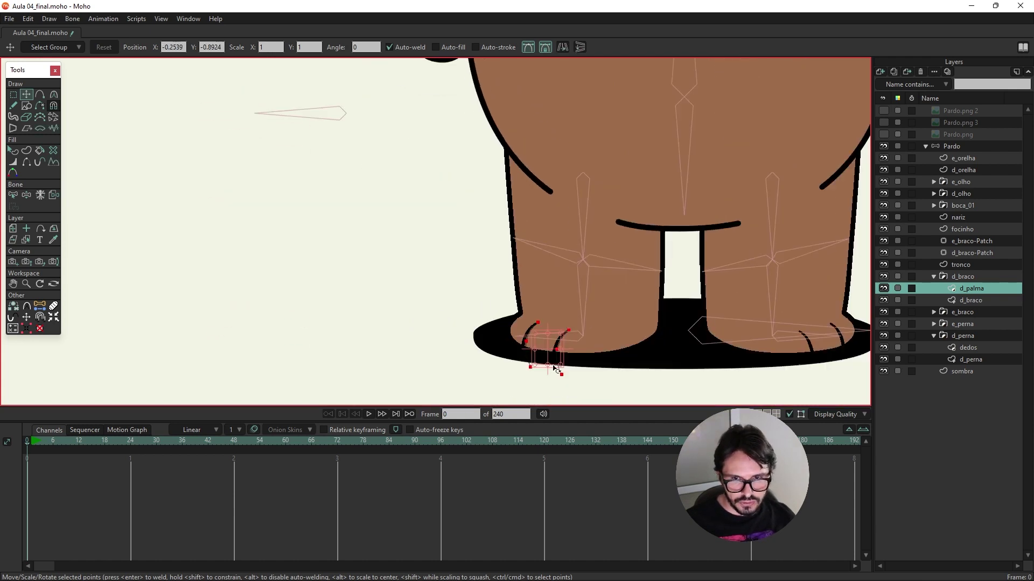
drag(560, 335, 430, 96)
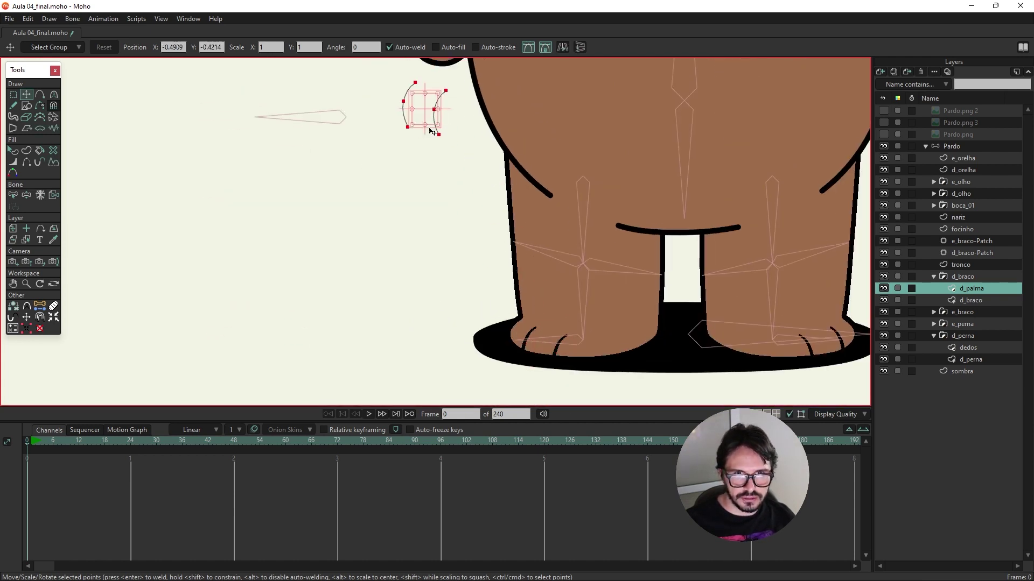
scroll(474, 377, up, 5)
drag(479, 405, 487, 365)
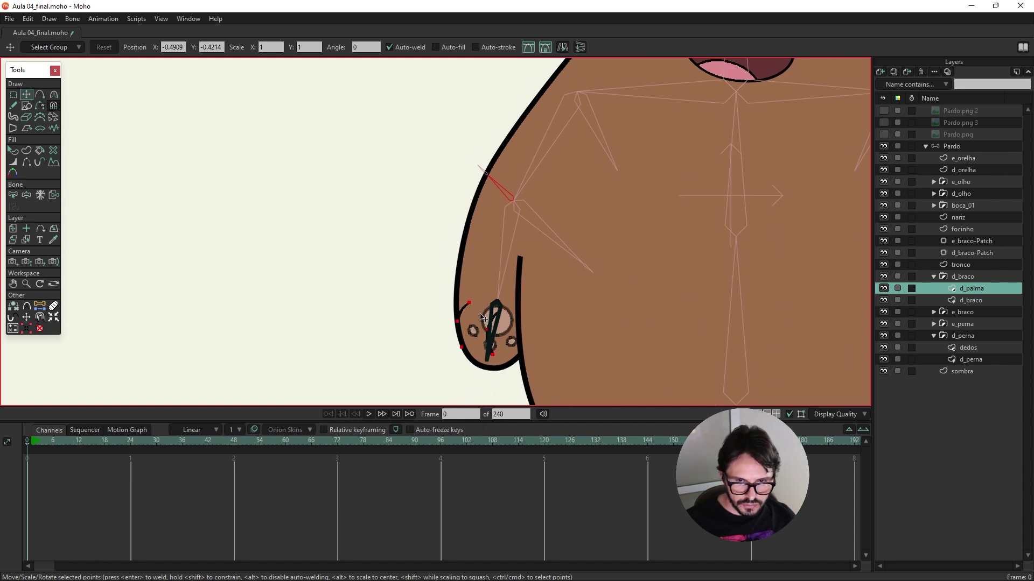
Step: Lower the finger curves slightly on the hand and show the Pardo.png reference
scroll(487, 365, up, 3)
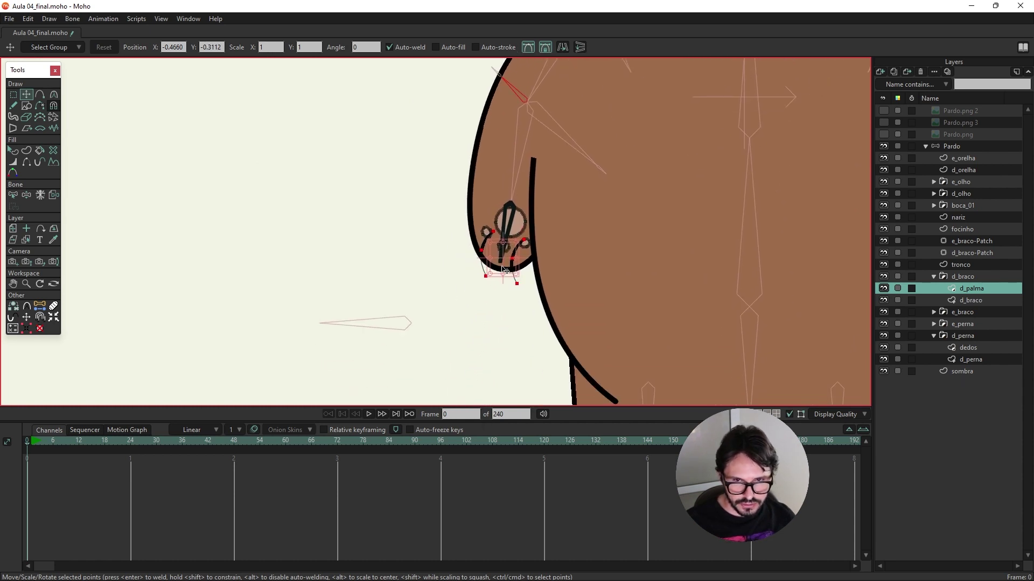
scroll(504, 275, up, 1)
drag(494, 256, 496, 266)
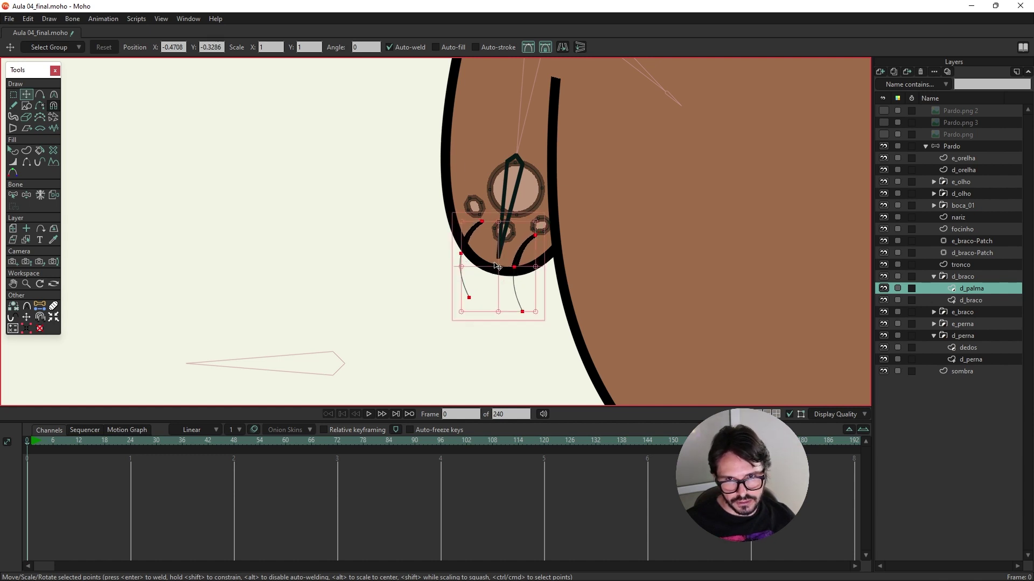
scroll(506, 281, down, 3)
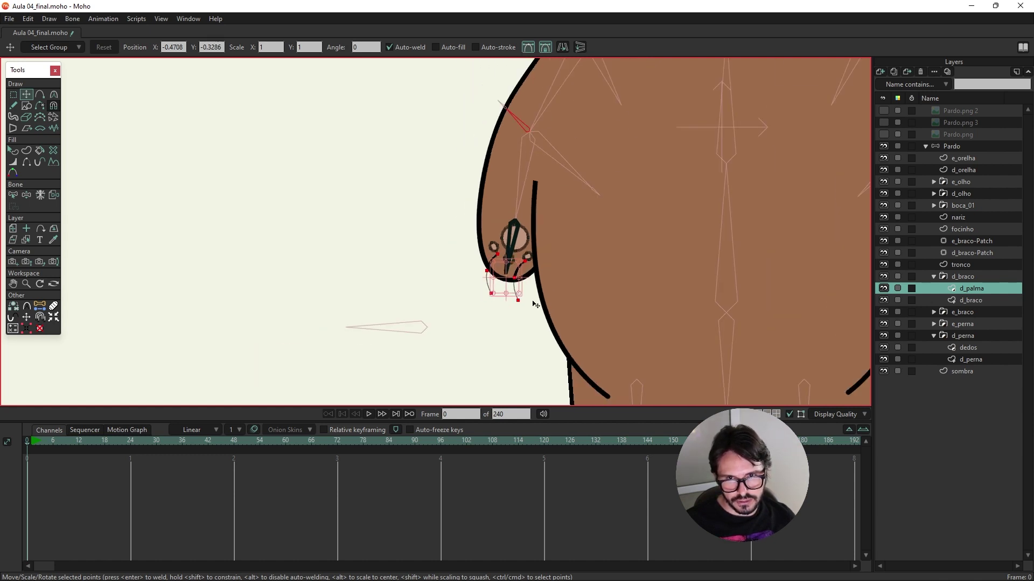
click(884, 135)
Step: Move the finger curves onto the reference paw and rotate the left curve diagonally
scroll(312, 231, down, 2)
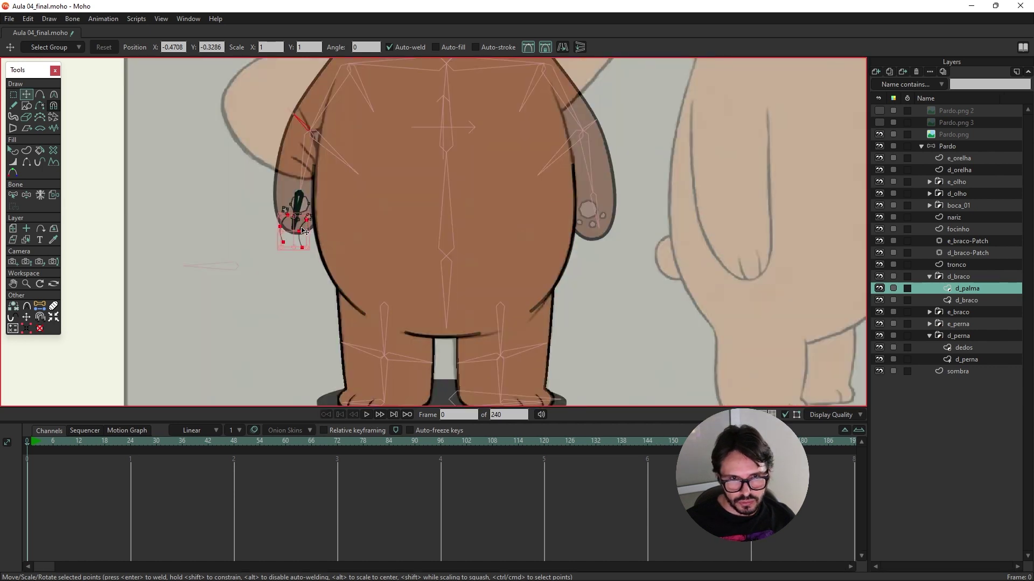
mouse_move(303, 232)
mouse_down()
mouse_move(753, 264)
mouse_move(743, 263)
mouse_up()
scroll(750, 283, up, 3)
scroll(729, 249, up, 2)
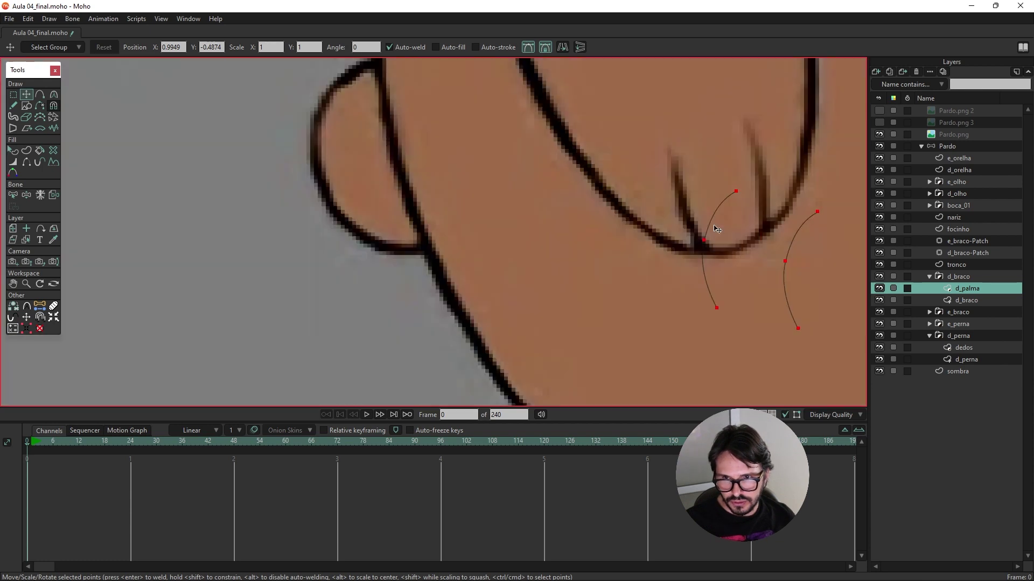
double_click(715, 225)
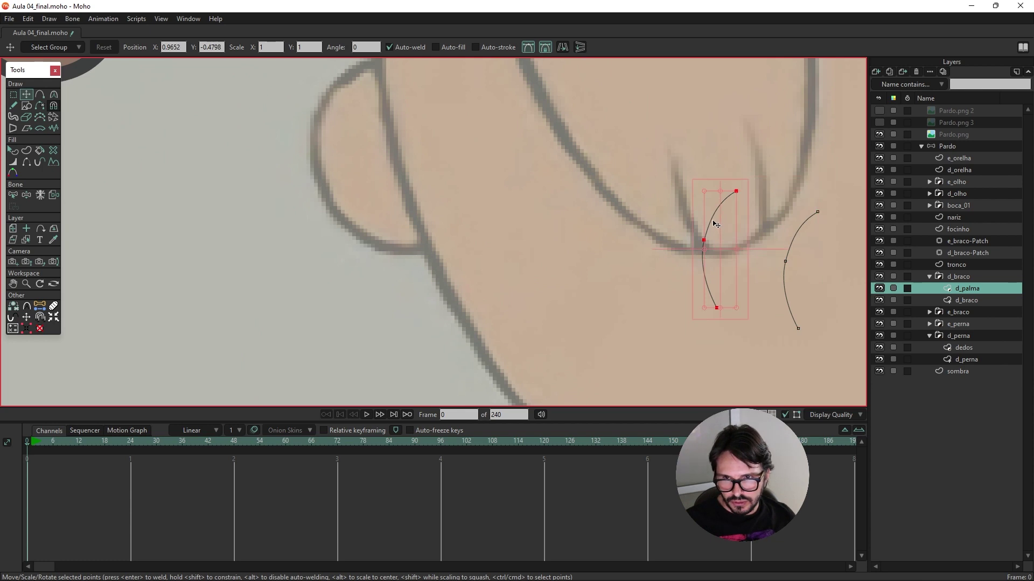
drag(742, 194, 690, 217)
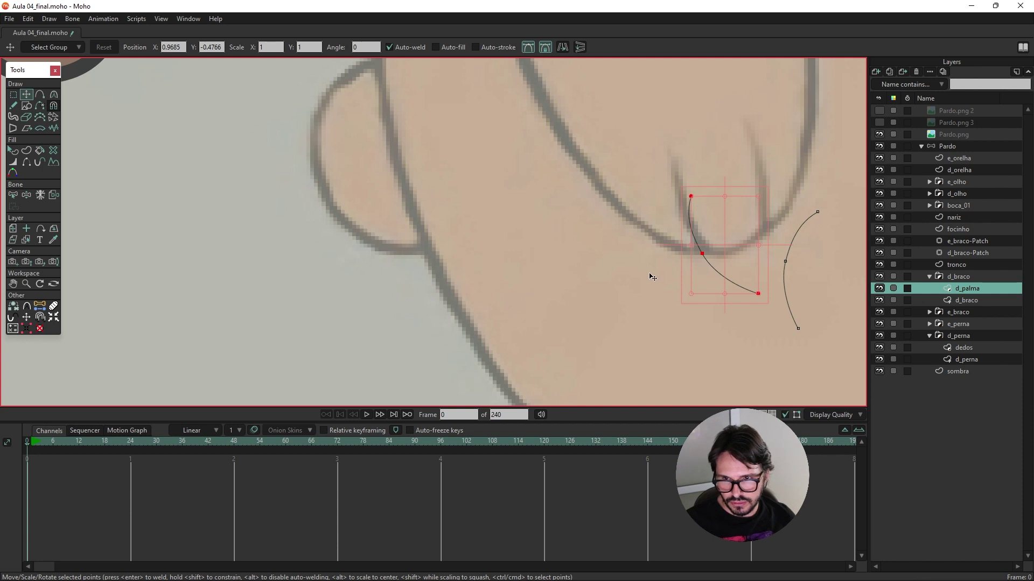
Step: Drag the left curve's points into a long arc along the finger crease
click(652, 276)
scroll(610, 205, up, 1)
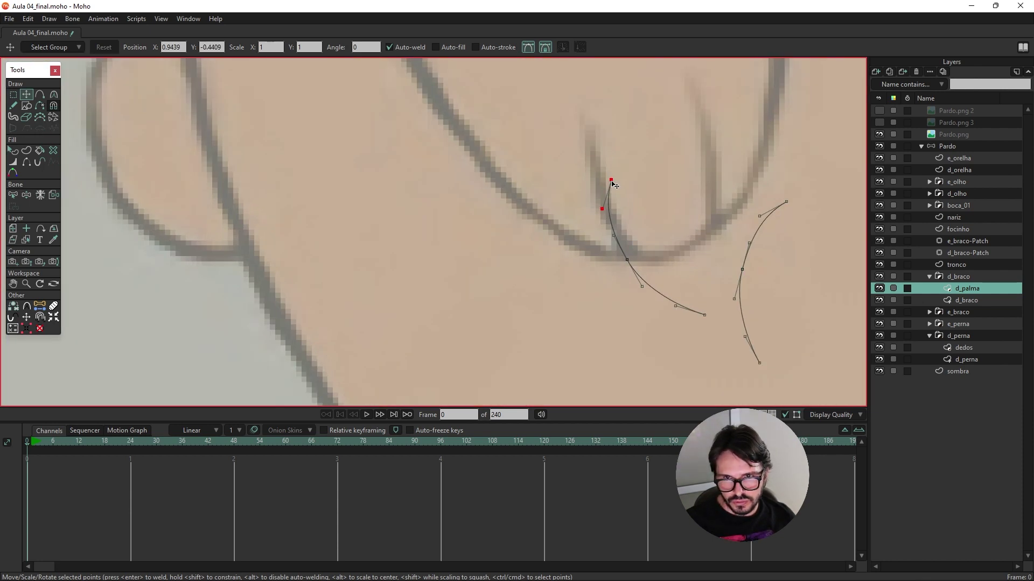
drag(611, 180, 597, 143)
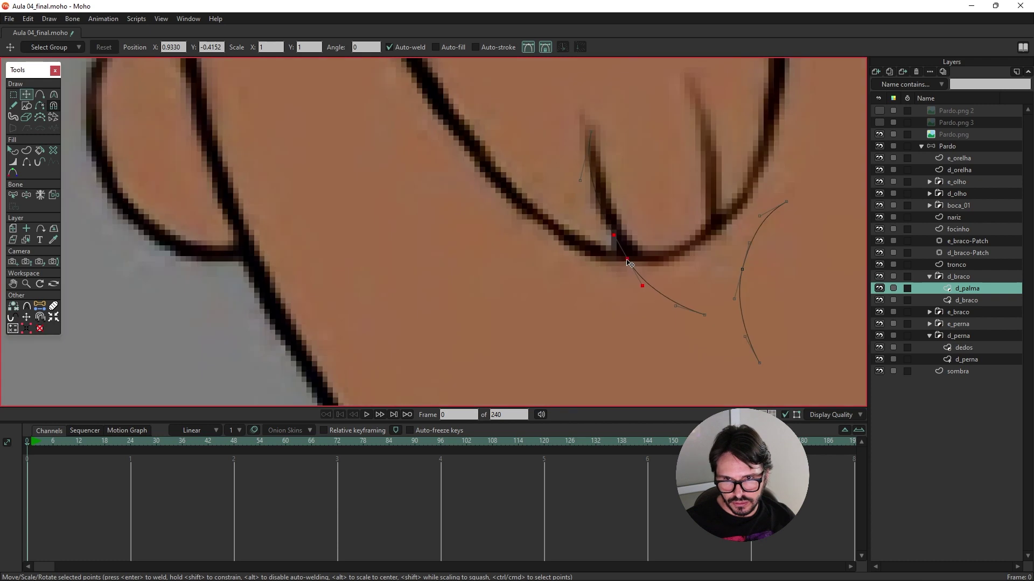
drag(611, 226, 654, 290)
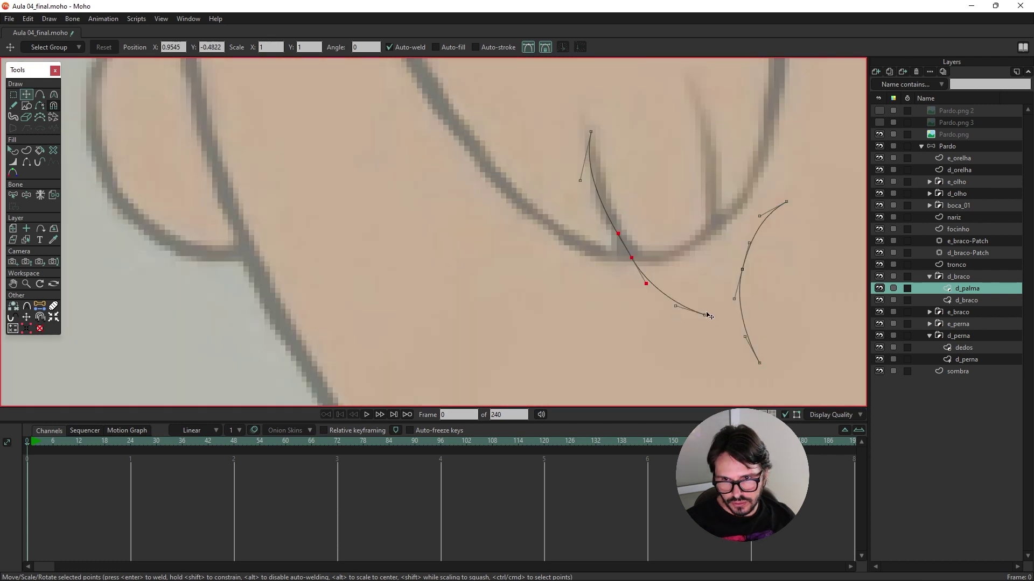
drag(706, 314, 714, 307)
drag(631, 258, 637, 261)
drag(580, 180, 589, 183)
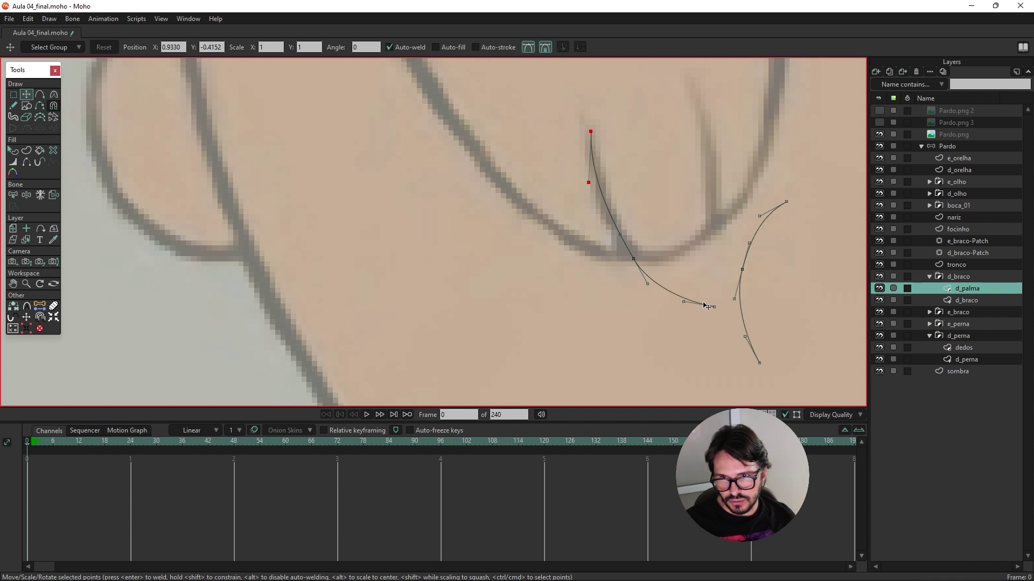
Step: Delete the right finger curve and paste a duplicate of the left curve beside it
double_click(762, 228)
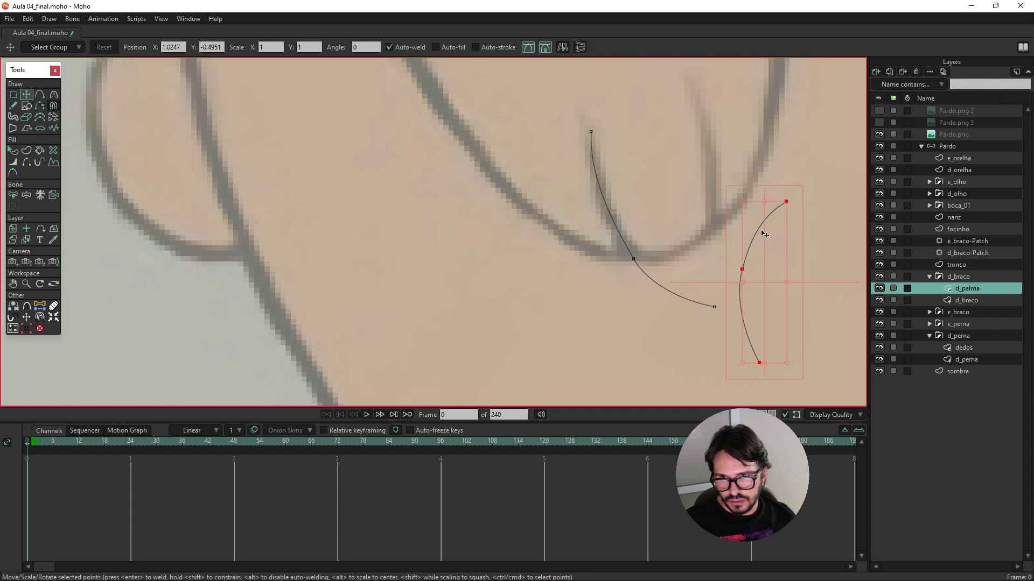
key(Delete)
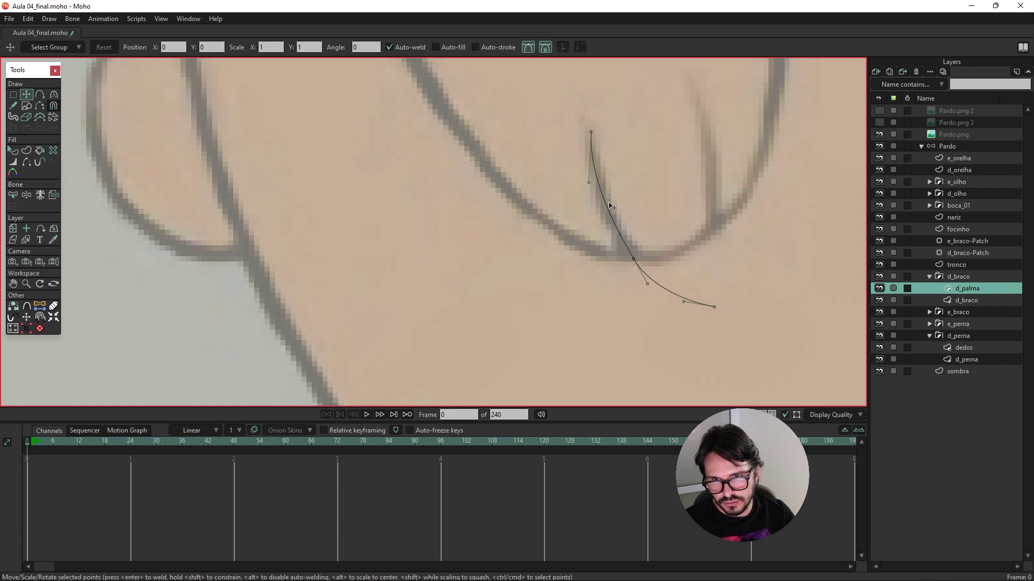
double_click(611, 212)
key(ctrl+c)
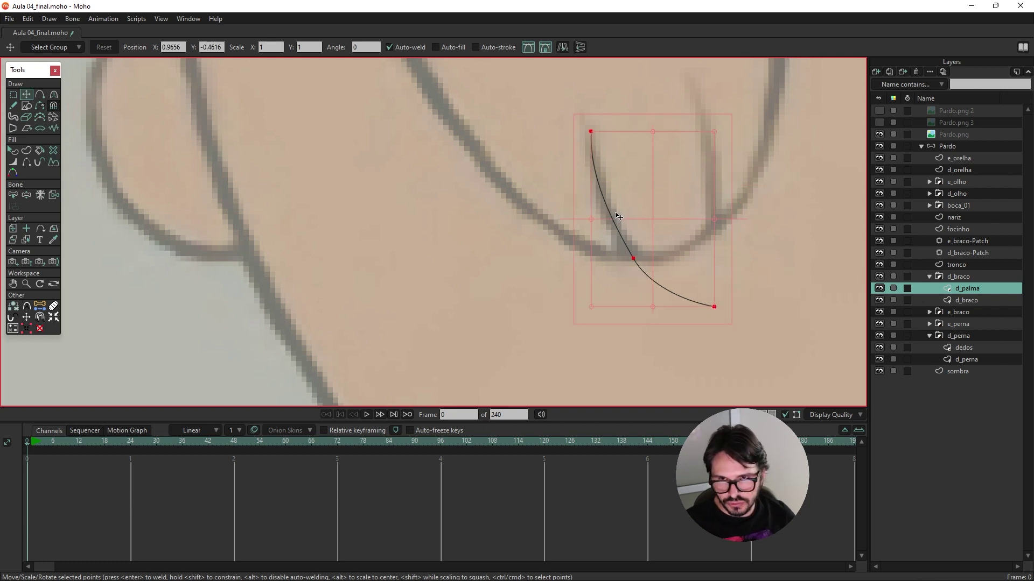
key(ctrl+v)
drag(660, 237, 773, 237)
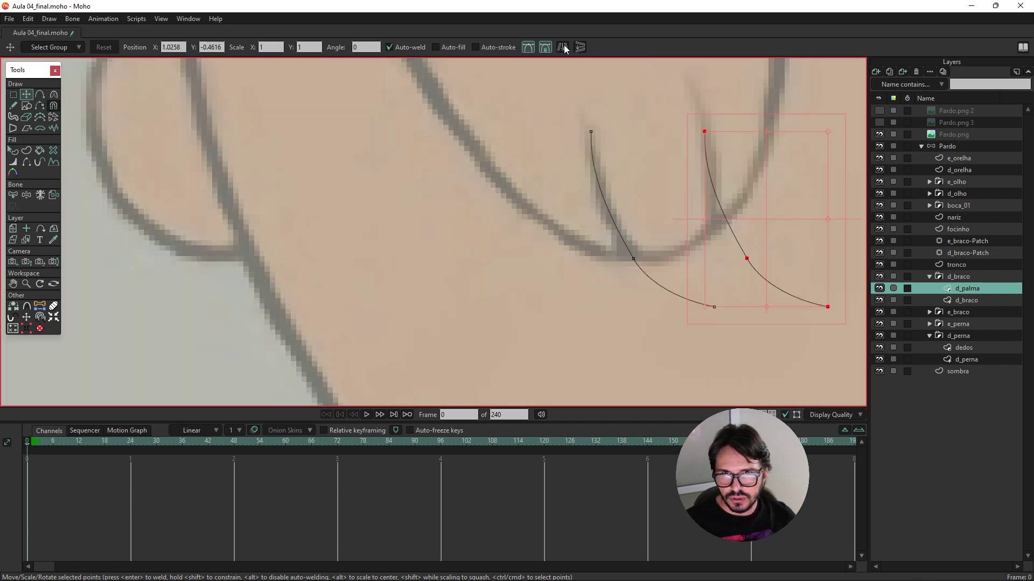
Step: Flip the duplicate horizontally, rotate it counter-clockwise and reshape its points
click(563, 47)
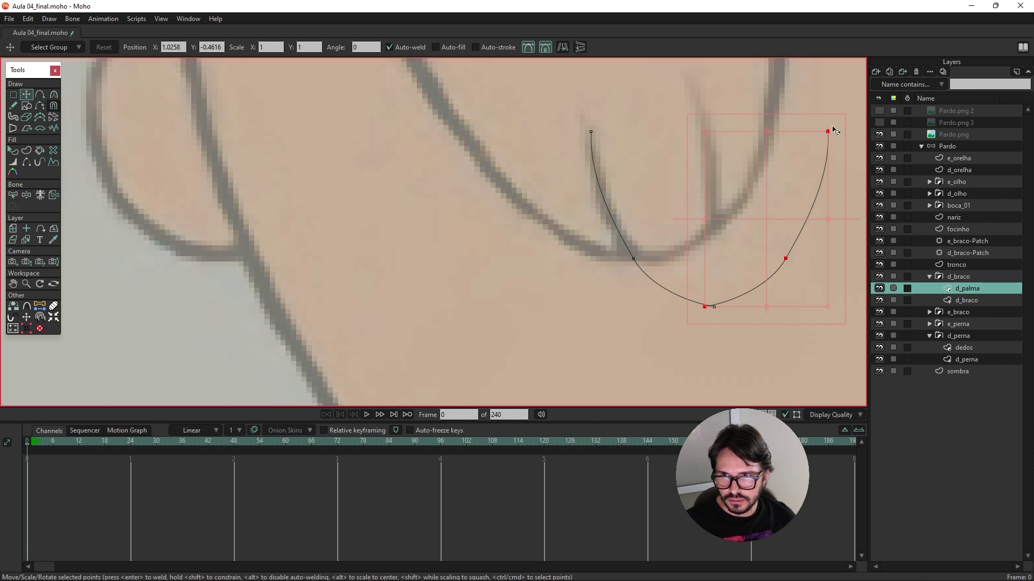
drag(834, 130, 711, 106)
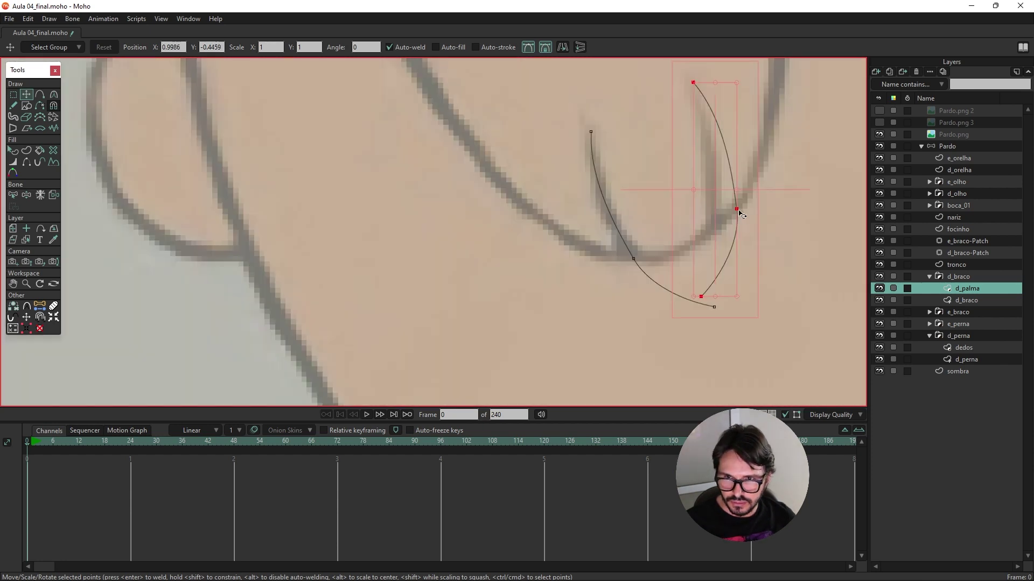
click(737, 211)
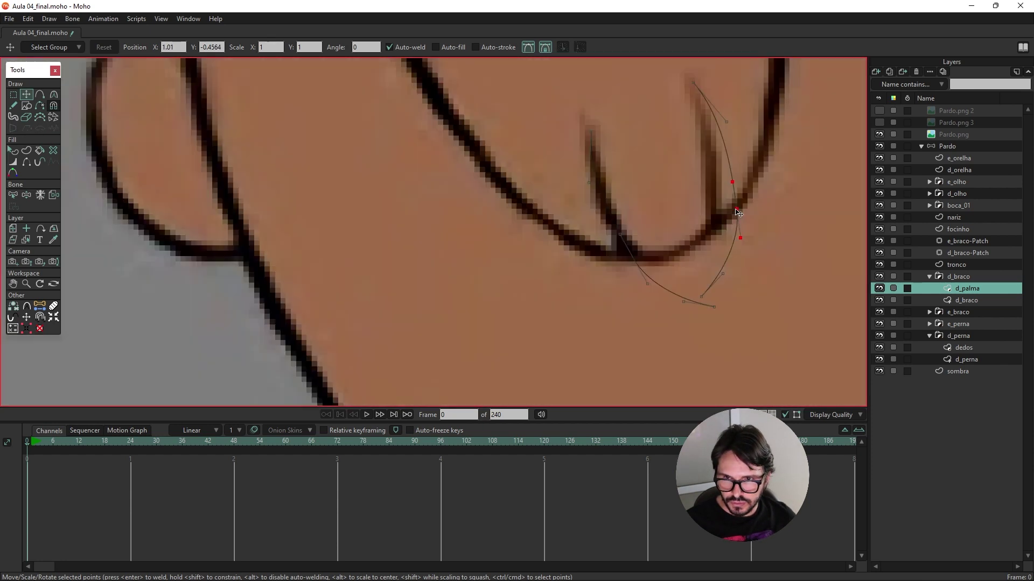
drag(736, 211, 715, 228)
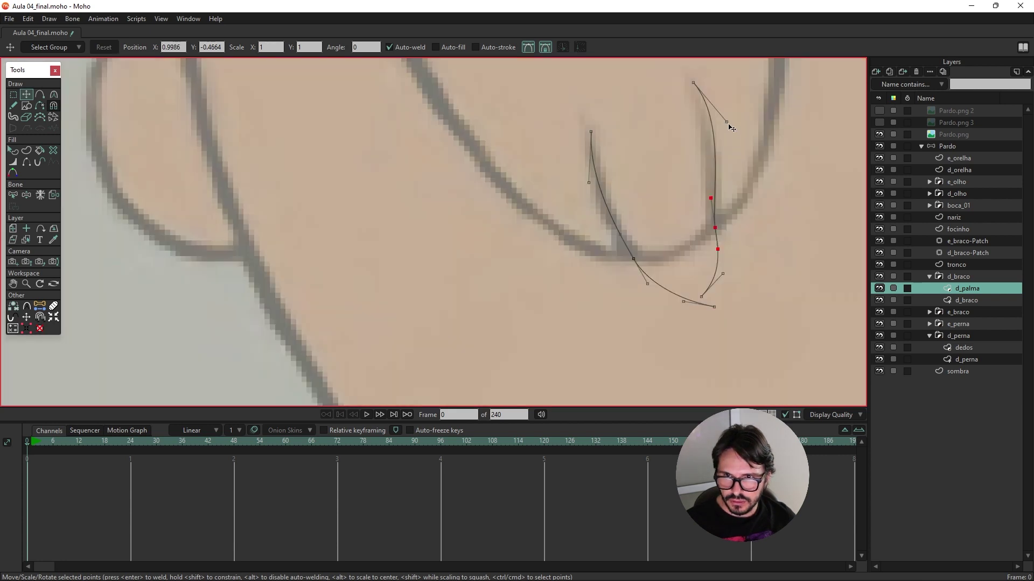
drag(727, 123, 716, 125)
click(700, 297)
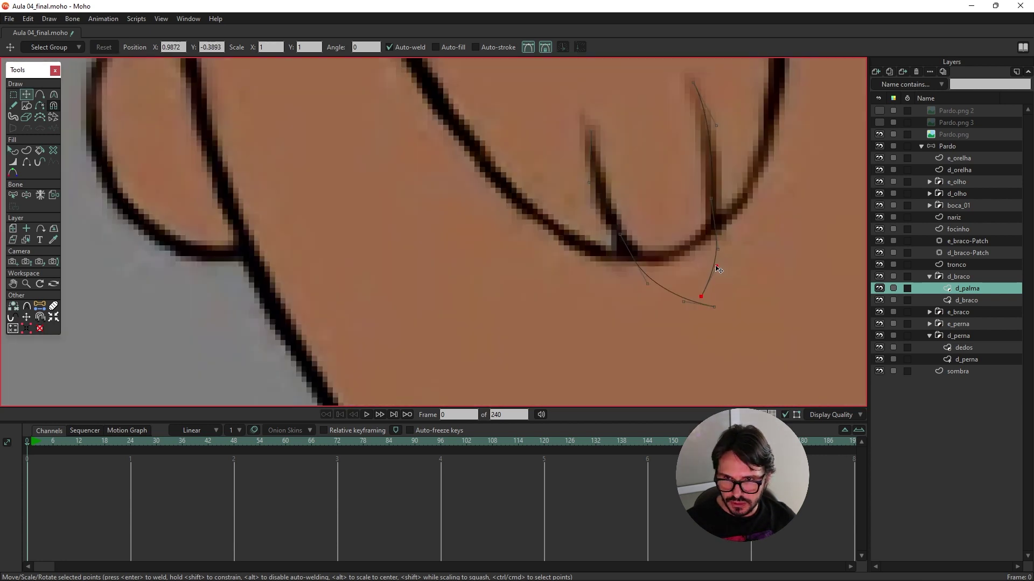
shift+click(716, 265)
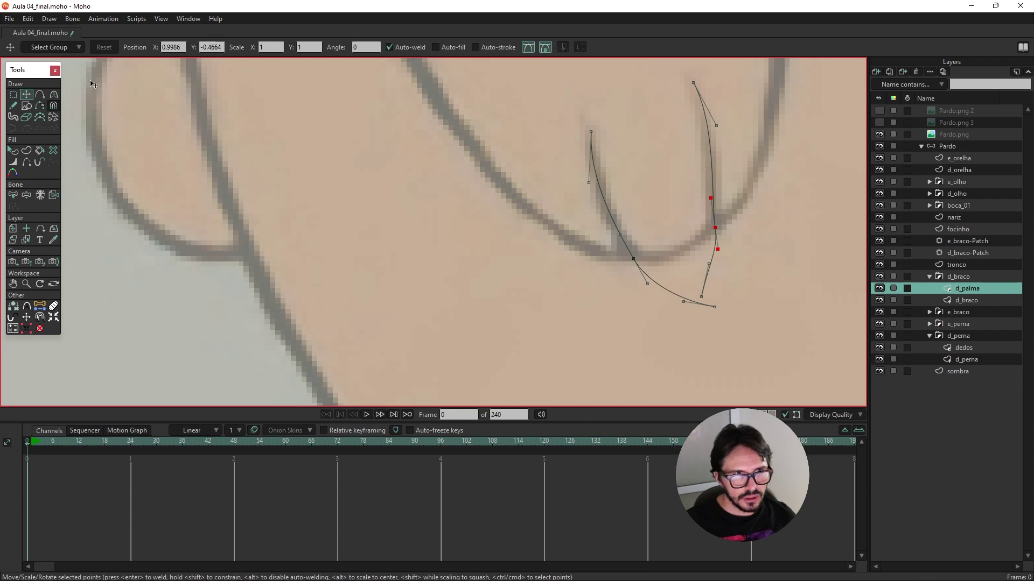
Step: Adjust point curvature with the Curvature tool, smoothing the left curve's bottom bend
click(54, 95)
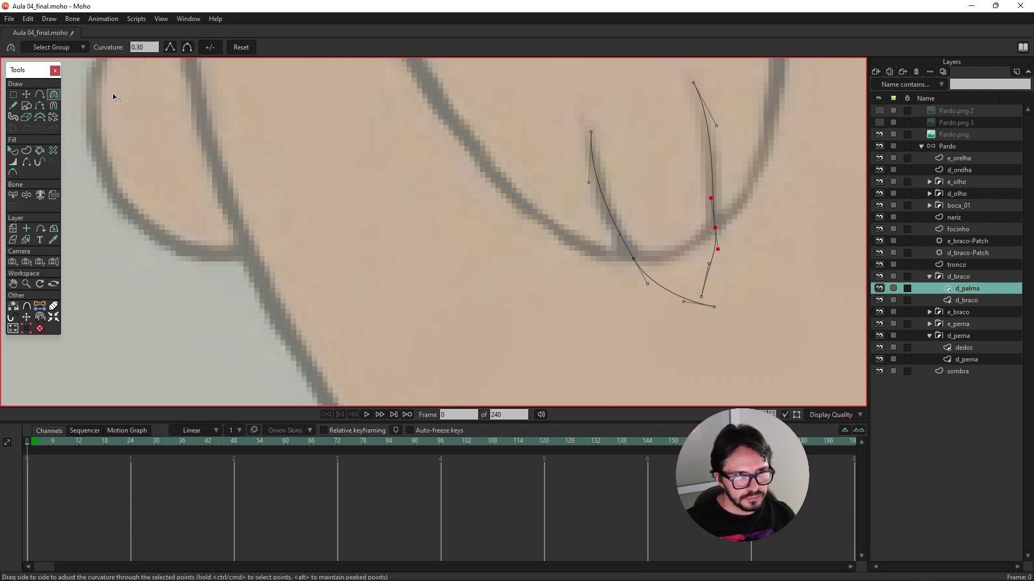
click(169, 47)
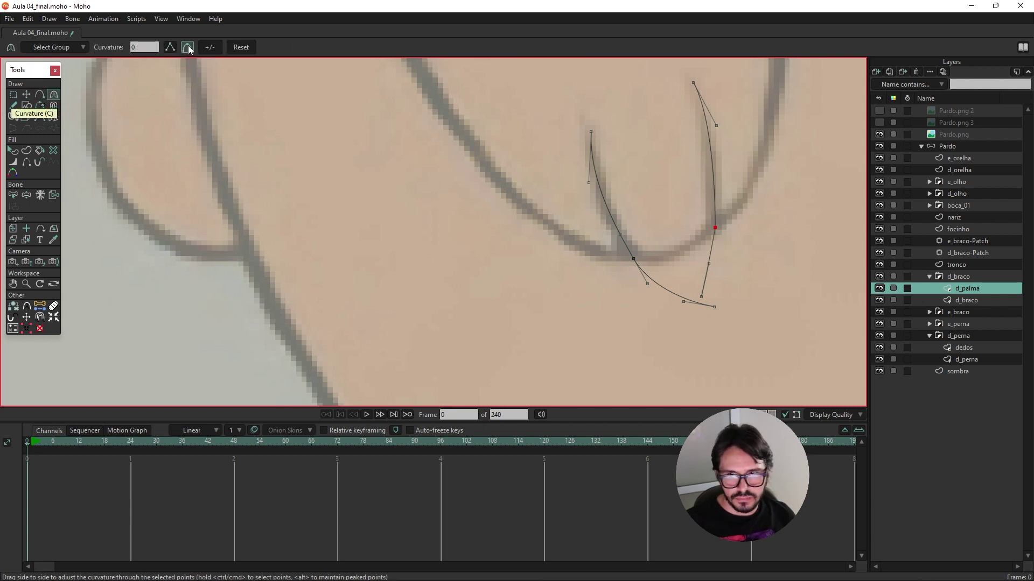
click(187, 47)
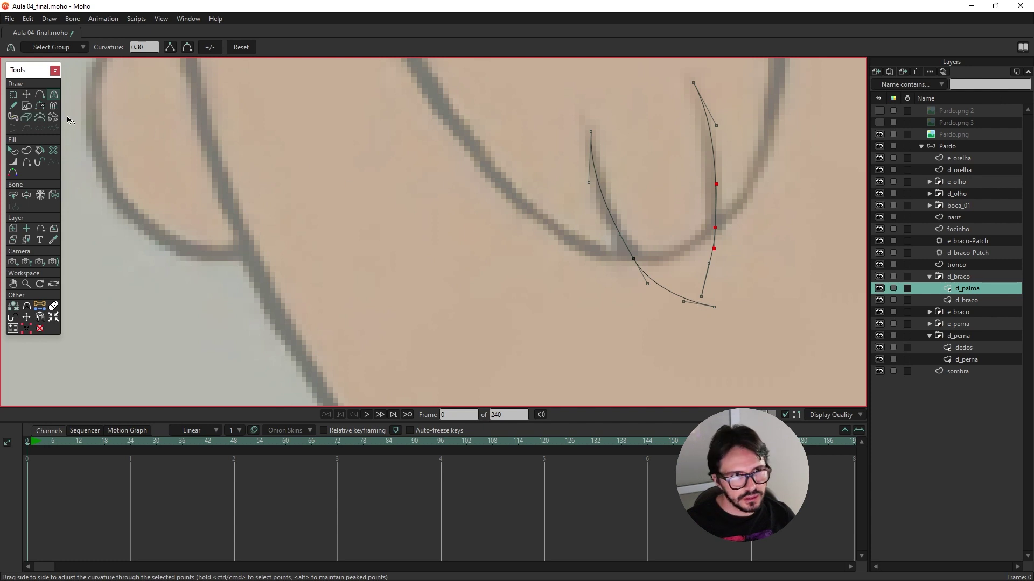
click(26, 94)
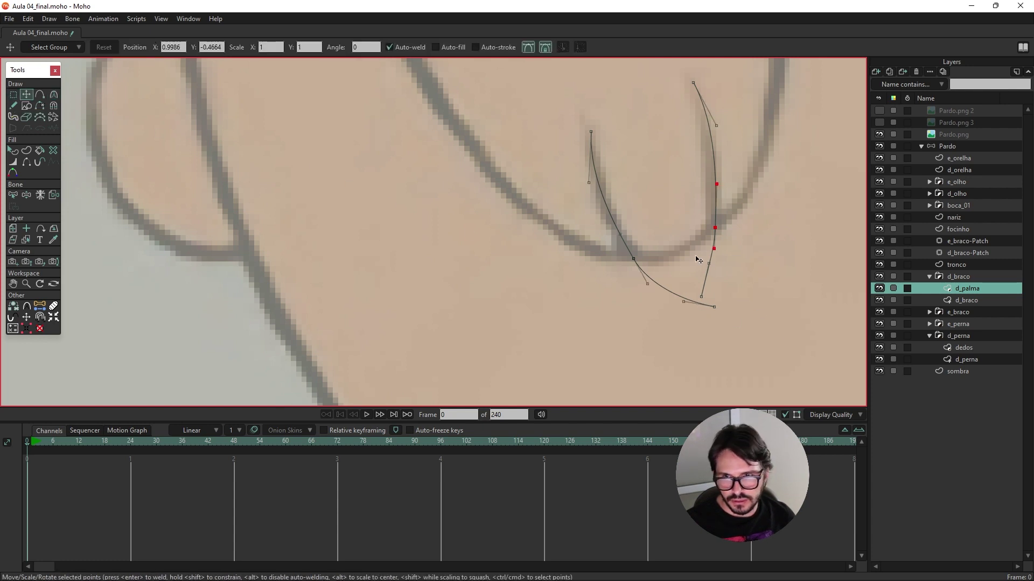
click(54, 95)
click(169, 47)
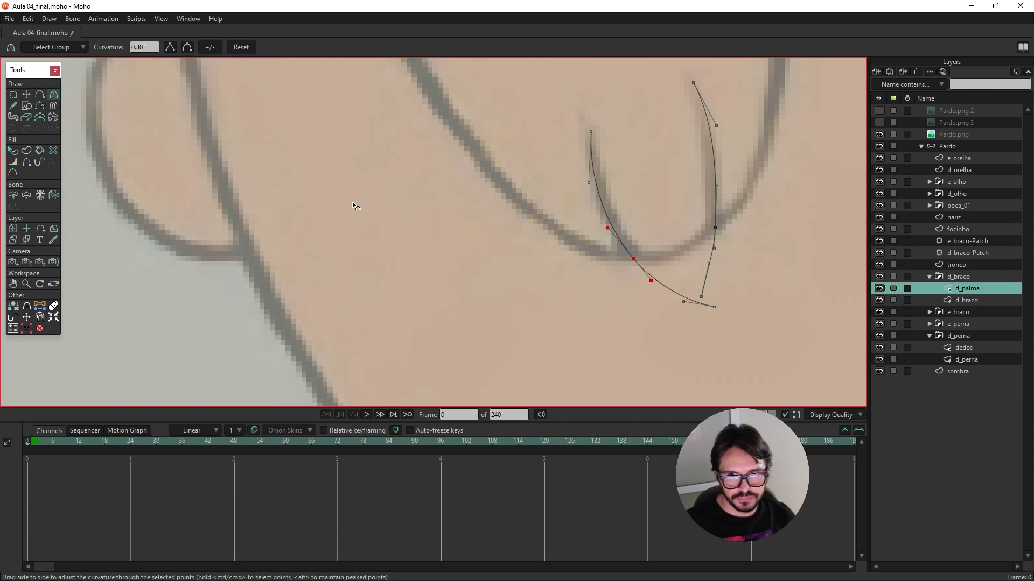
click(27, 94)
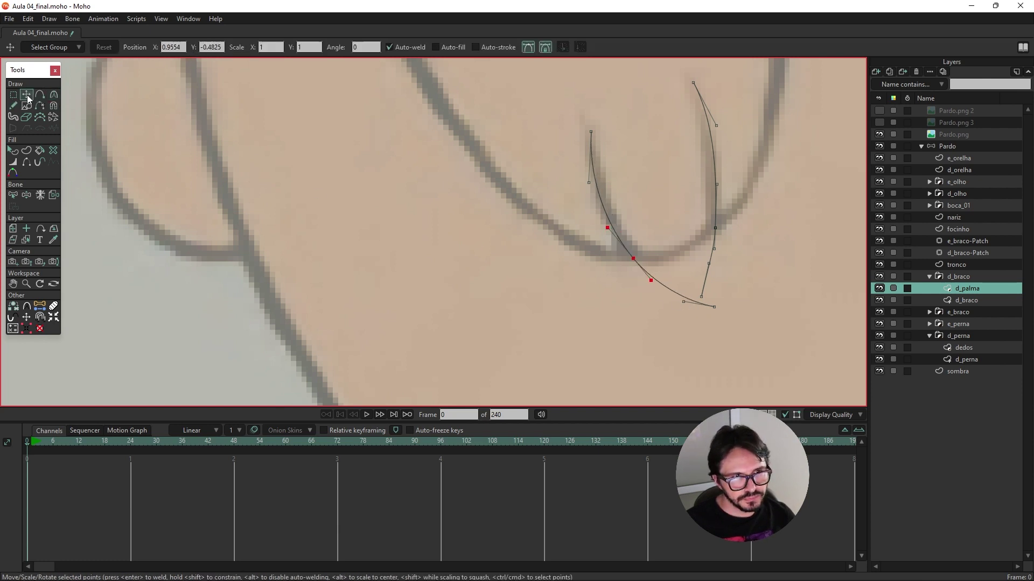
Step: Tweak both curves' lower ends, then select both palm curves together
scroll(560, 135, down, 3)
click(637, 232)
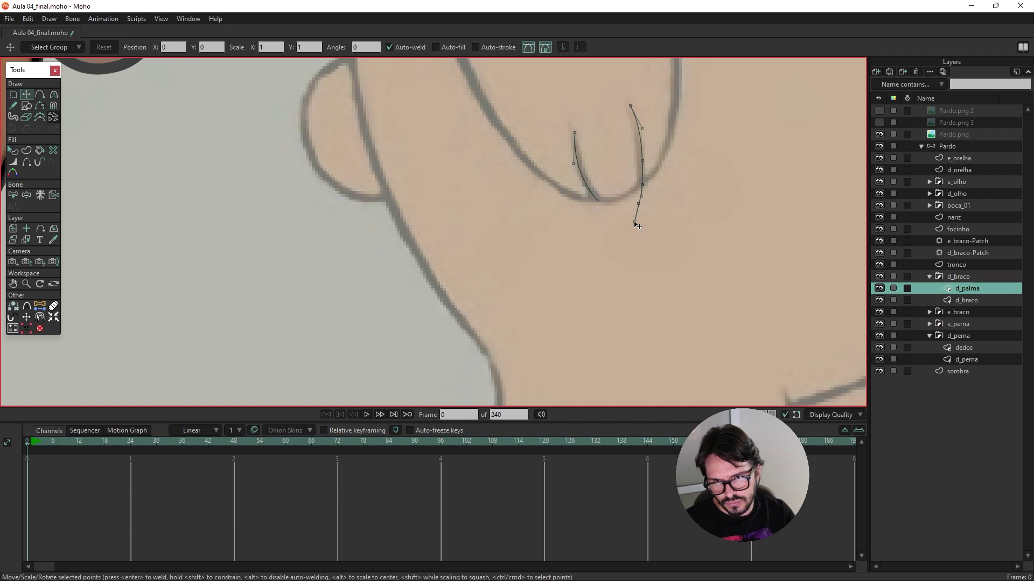
scroll(635, 235, up, 2)
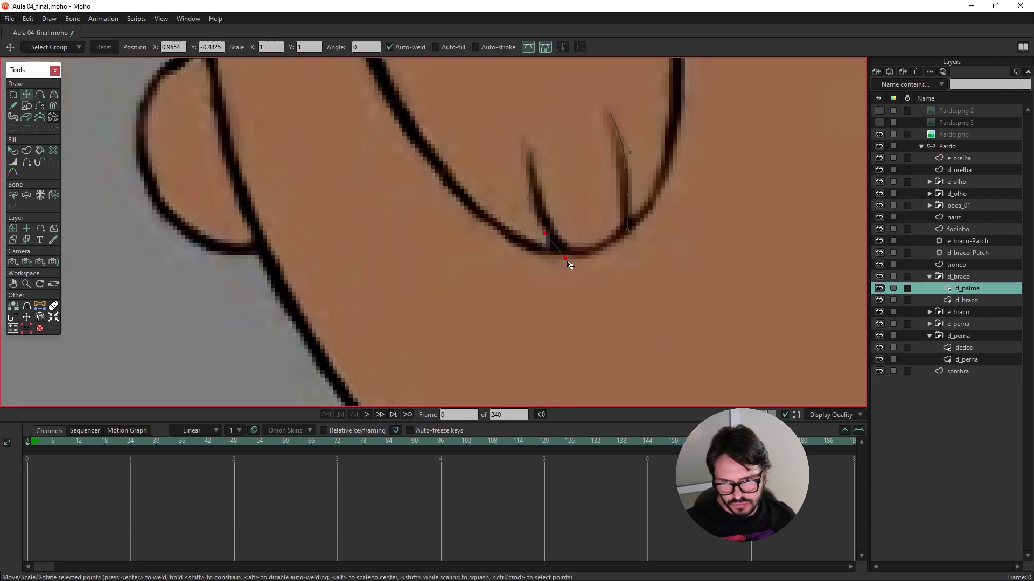
drag(566, 259, 575, 271)
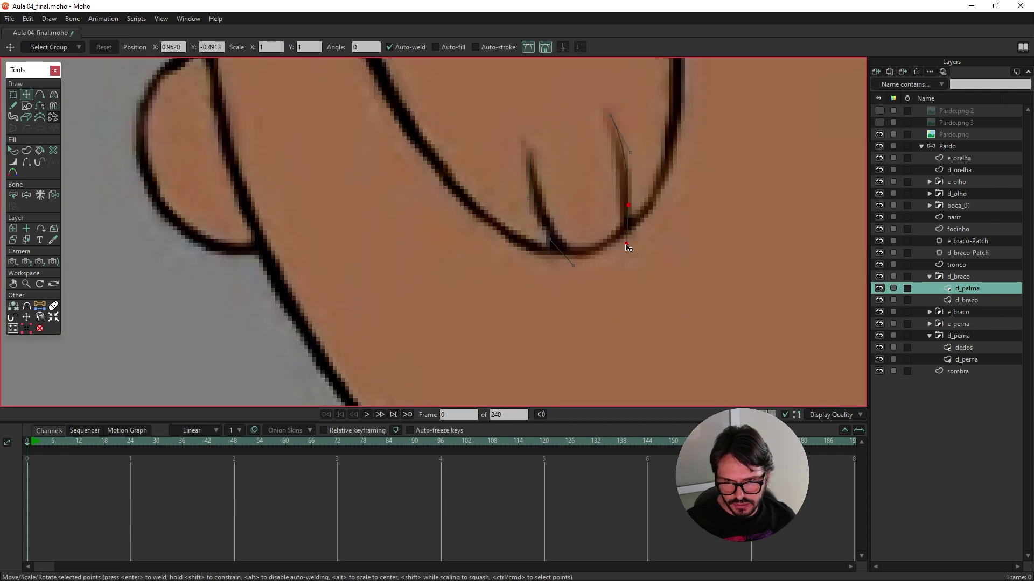
drag(627, 229, 623, 251)
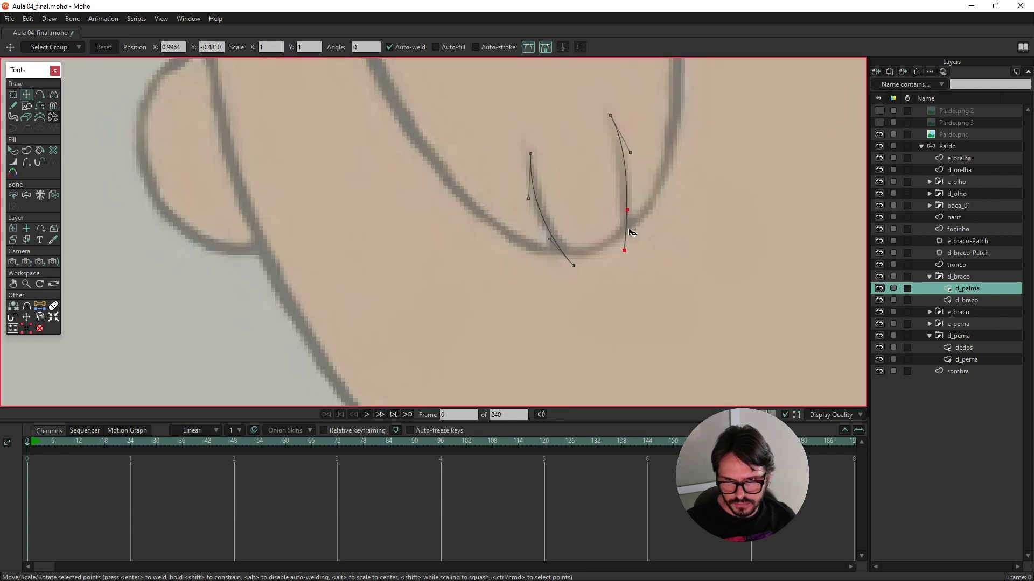
scroll(624, 242, down, 2)
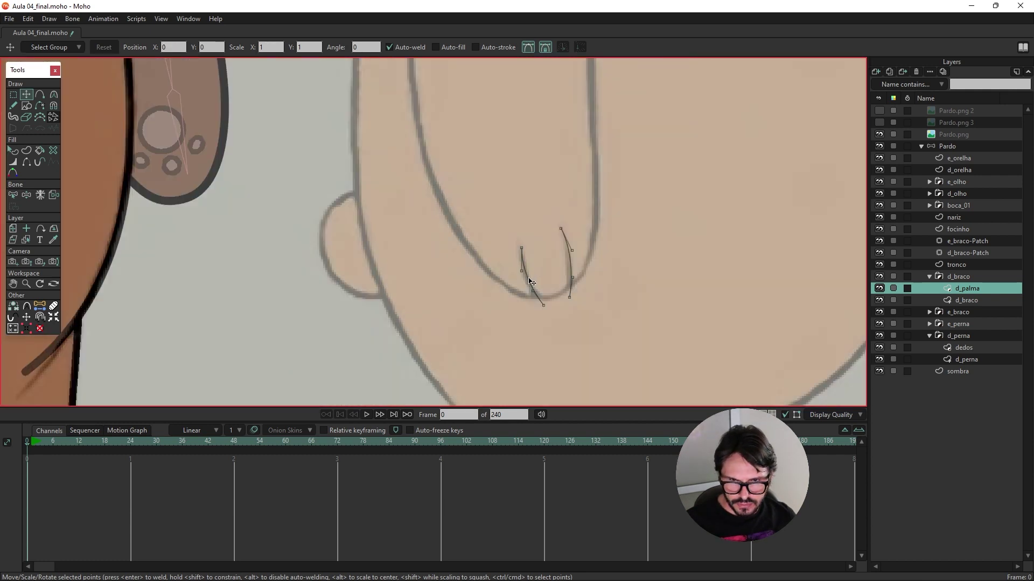
double_click(529, 288)
shift+double_click(572, 262)
Step: Move both palm curves onto the rigged bear's right paw and position them
scroll(573, 264, down, 1)
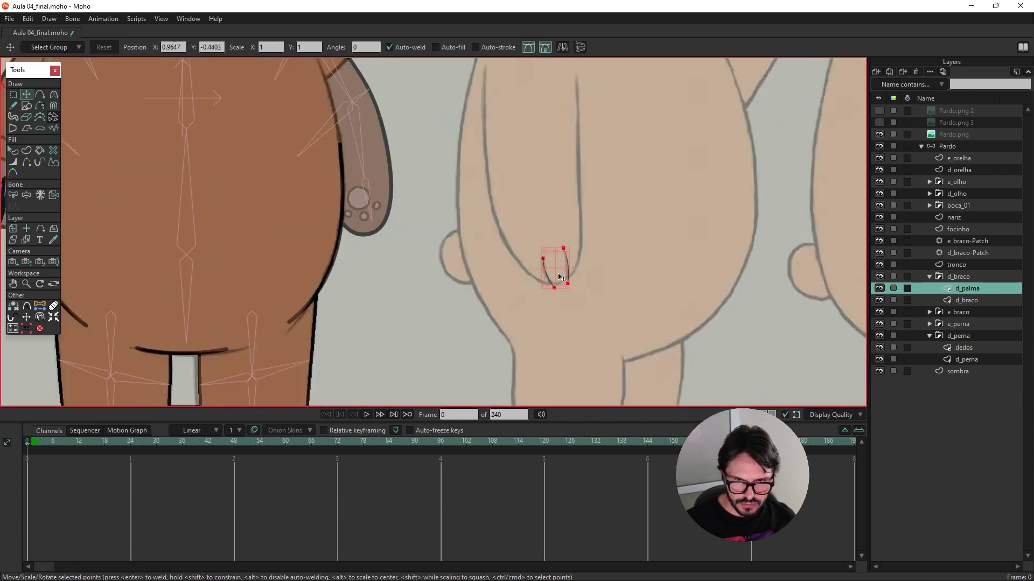
scroll(587, 247, down, 1)
scroll(604, 231, down, 1)
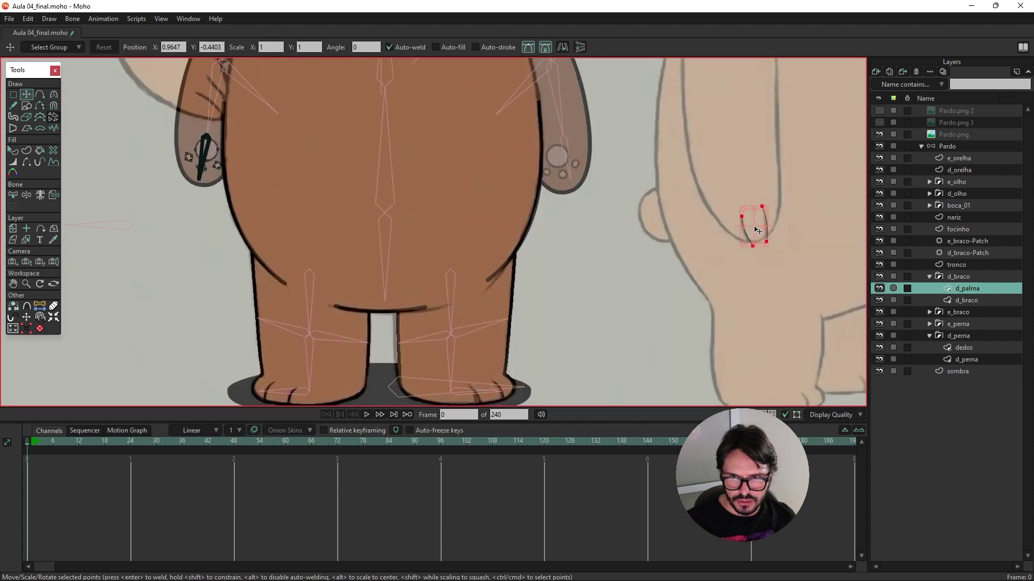
mouse_move(753, 229)
mouse_down()
mouse_move(361, 276)
mouse_move(204, 165)
mouse_up()
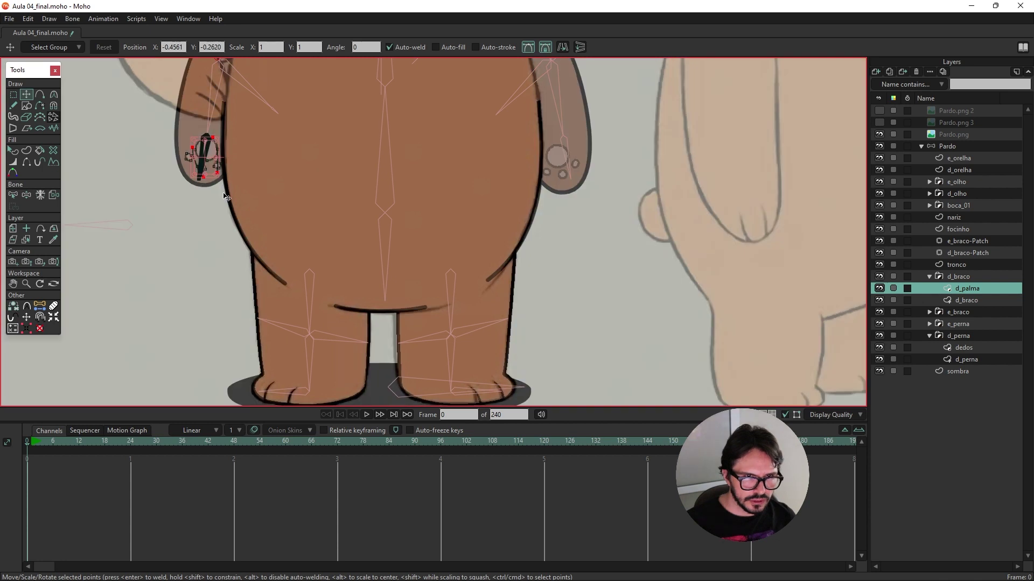
scroll(204, 162, up, 2)
scroll(447, 226, up, 2)
drag(448, 186, 438, 260)
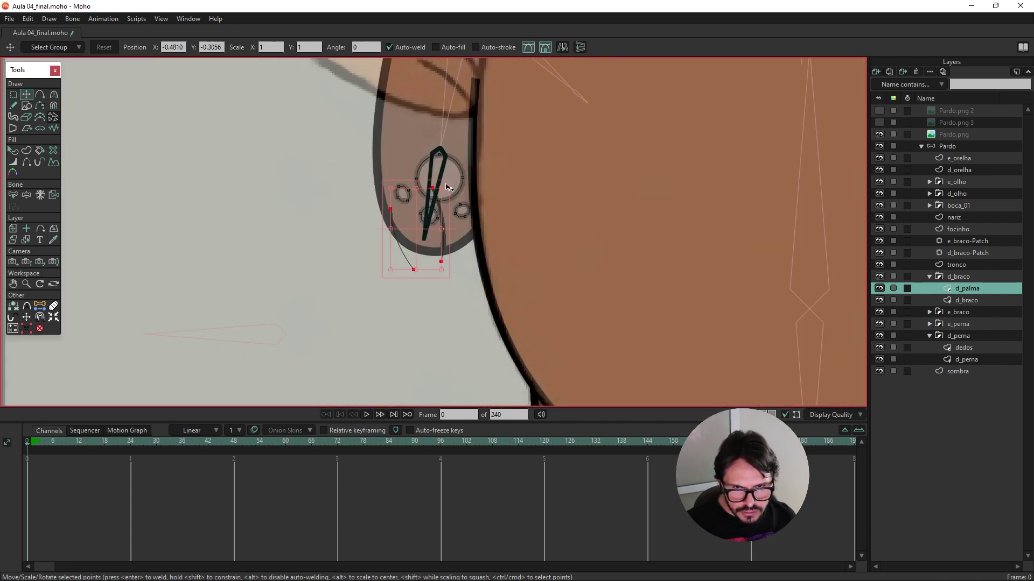
drag(449, 187, 434, 228)
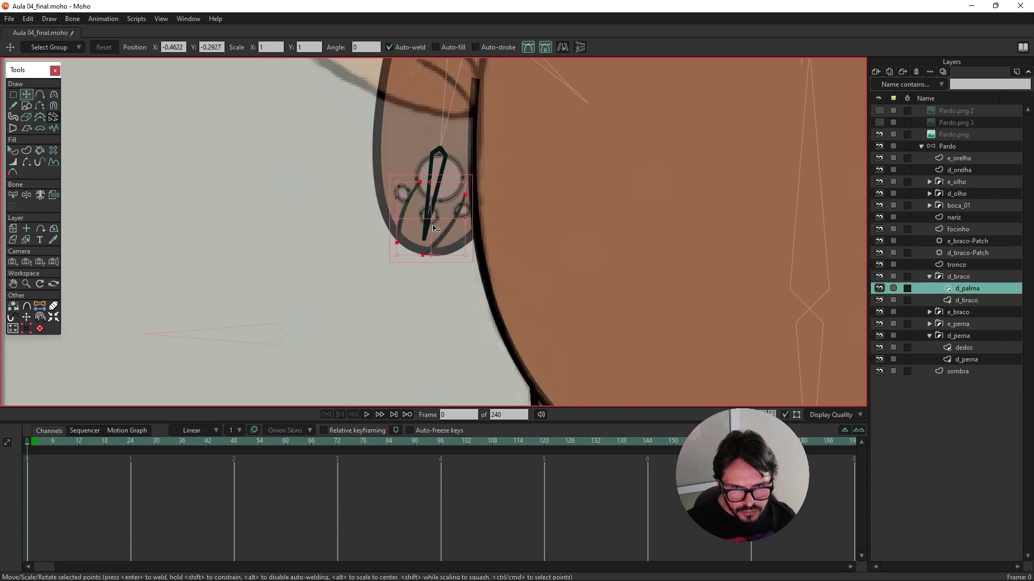
drag(435, 226, 474, 202)
click(320, 245)
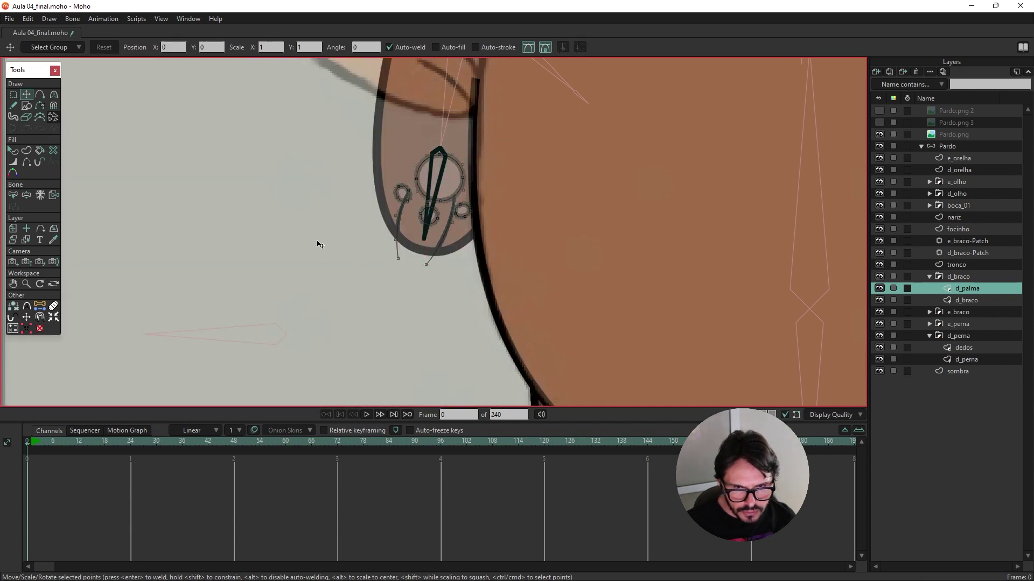
Step: Reshape the curves' points so the left line follows the paw edge
scroll(452, 226, up, 3)
drag(448, 231, 446, 234)
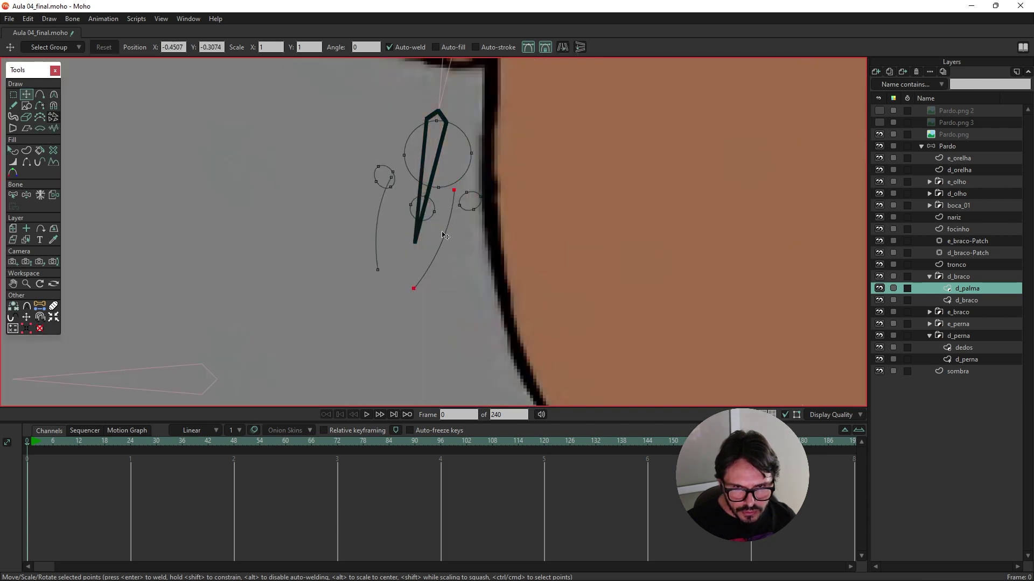
scroll(446, 234, down, 3)
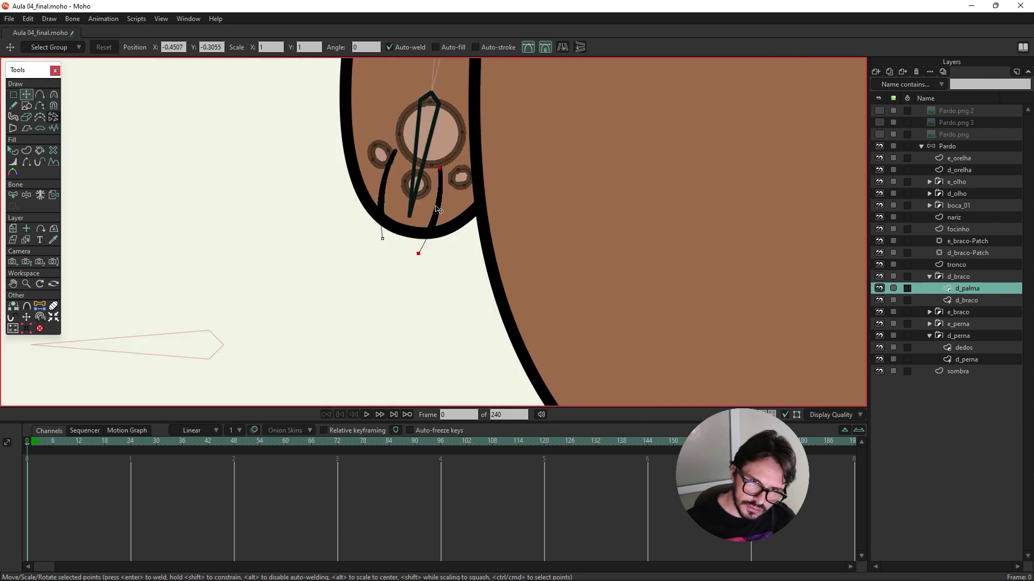
click(389, 184)
drag(389, 184, 398, 187)
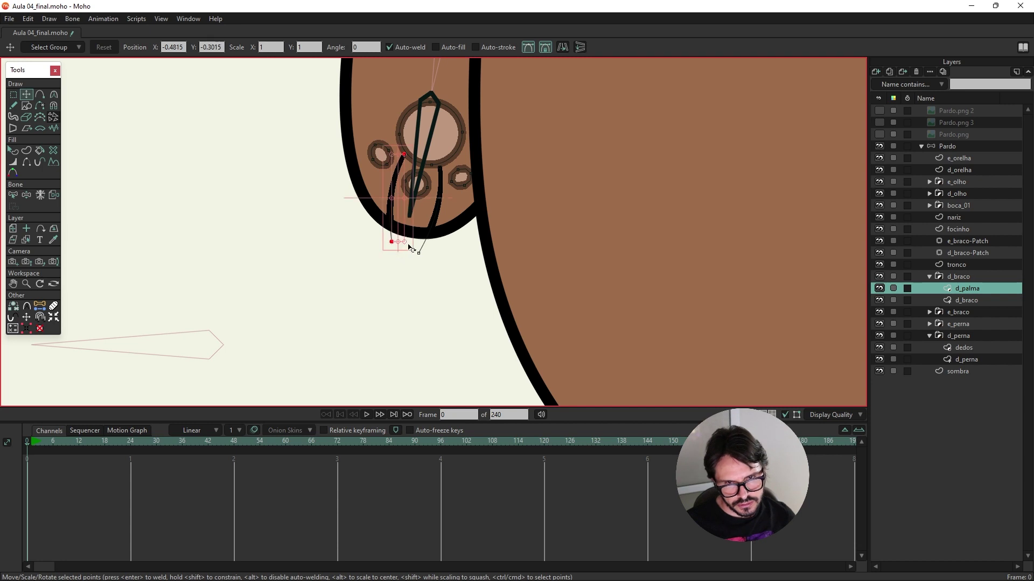
drag(408, 249, 403, 250)
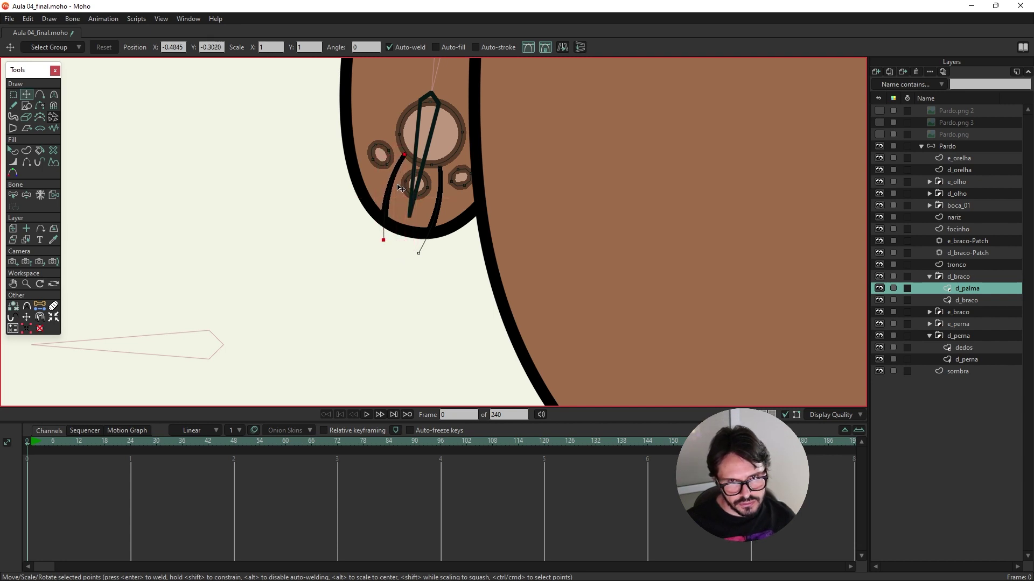
drag(400, 188, 400, 188)
scroll(370, 226, down, 3)
Step: Centre the bear in view and select the Pardo bone layer
scroll(369, 226, up, 1)
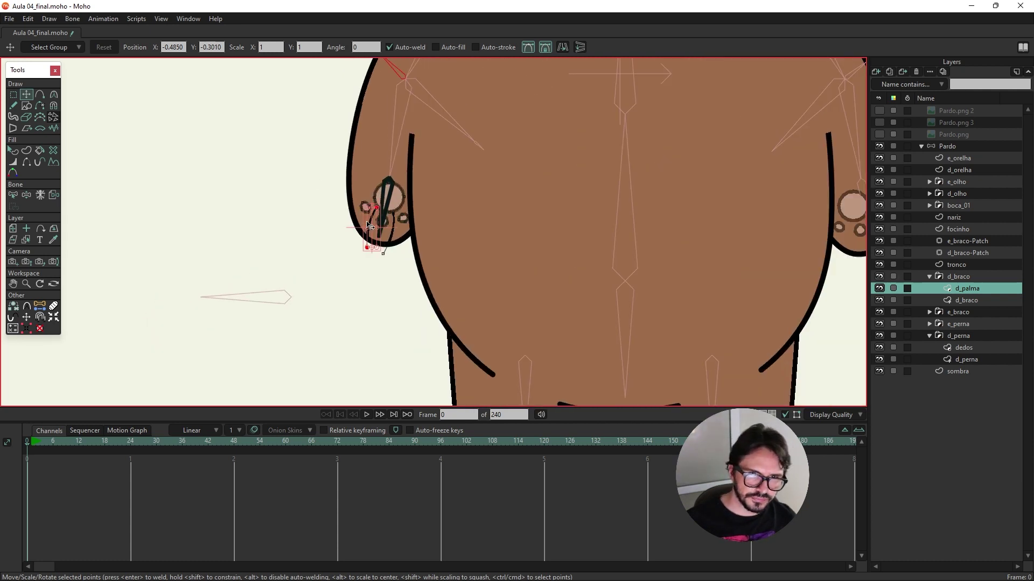
scroll(346, 190, up, 2)
scroll(342, 166, down, 4)
scroll(384, 217, up, 1)
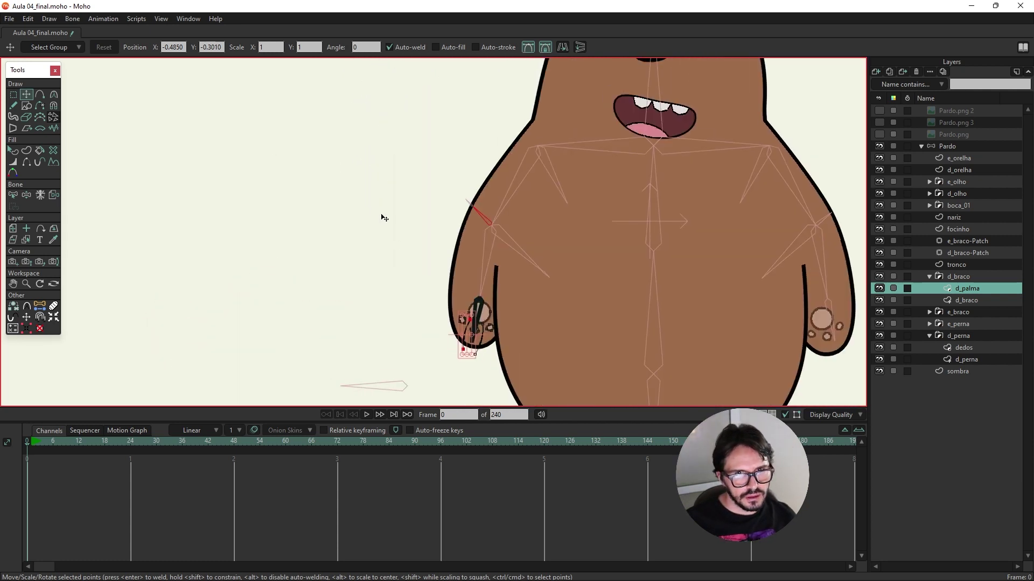
scroll(383, 218, down, 3)
scroll(397, 226, up, 1)
scroll(346, 217, up, 1)
scroll(347, 216, up, 1)
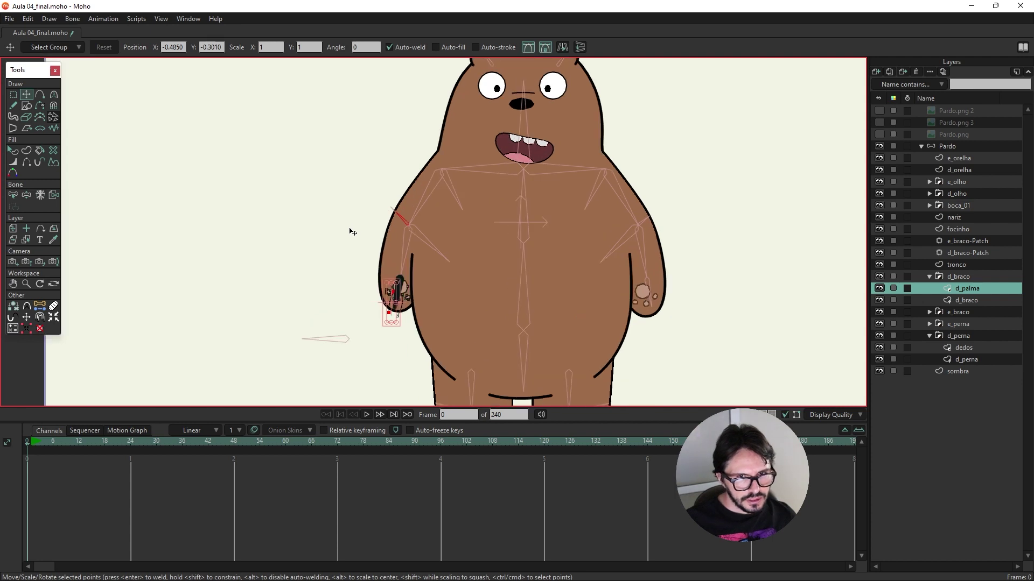
drag(351, 231, 369, 199)
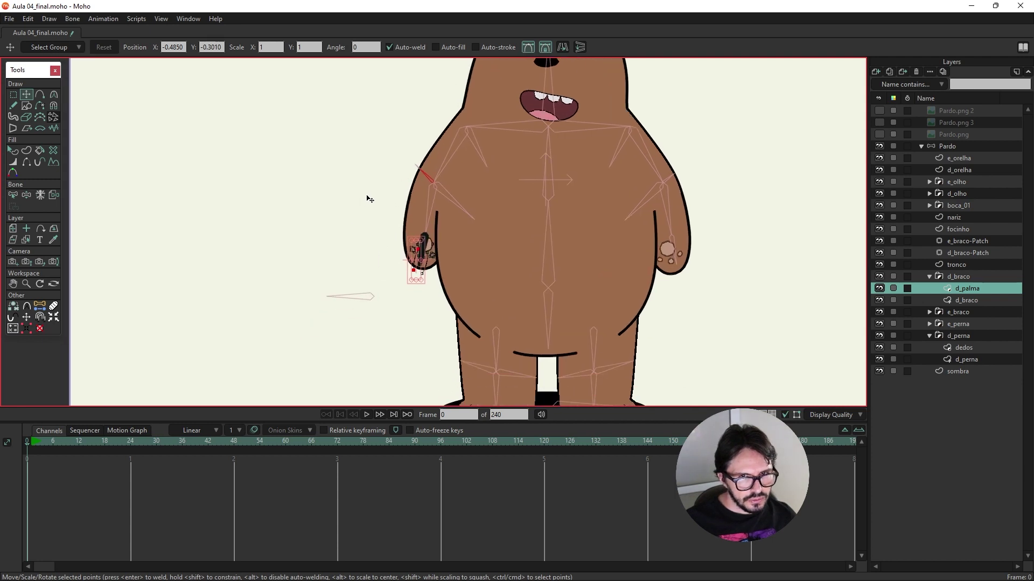
click(959, 144)
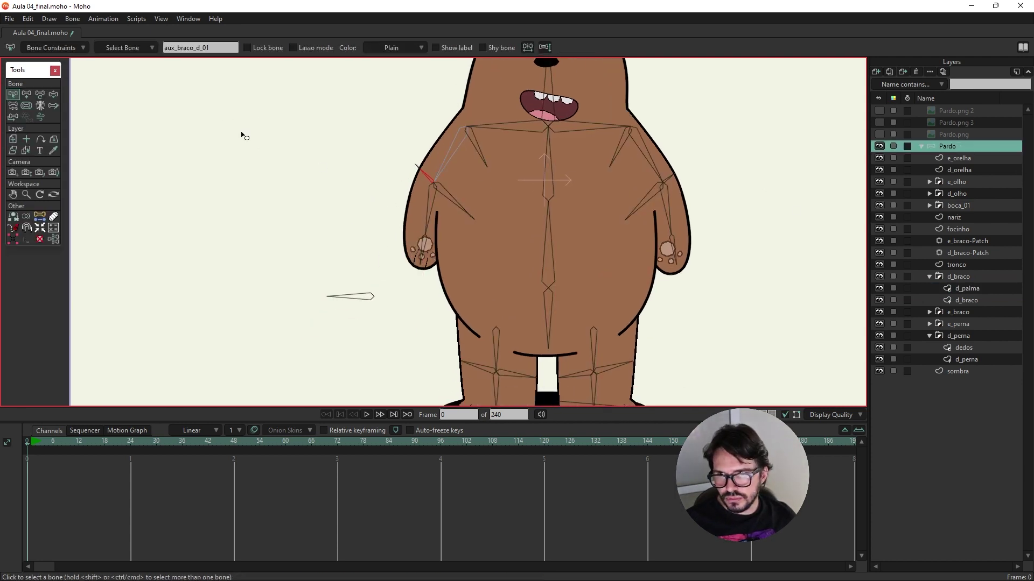
Step: Show the grid, draw a vertical bone beside the bear, and name it ctrl_palma
click(31, 96)
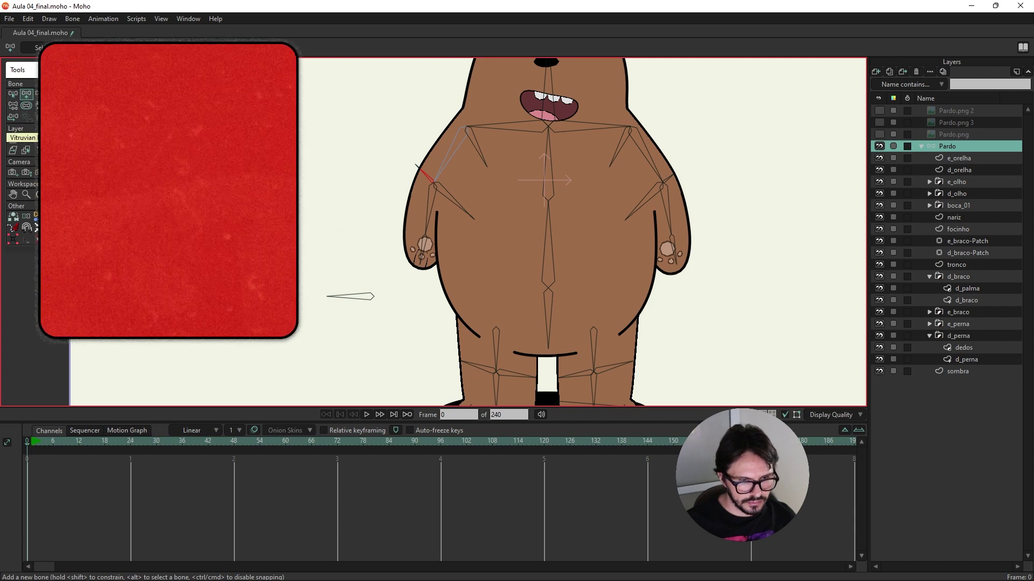
key(ctrl+g)
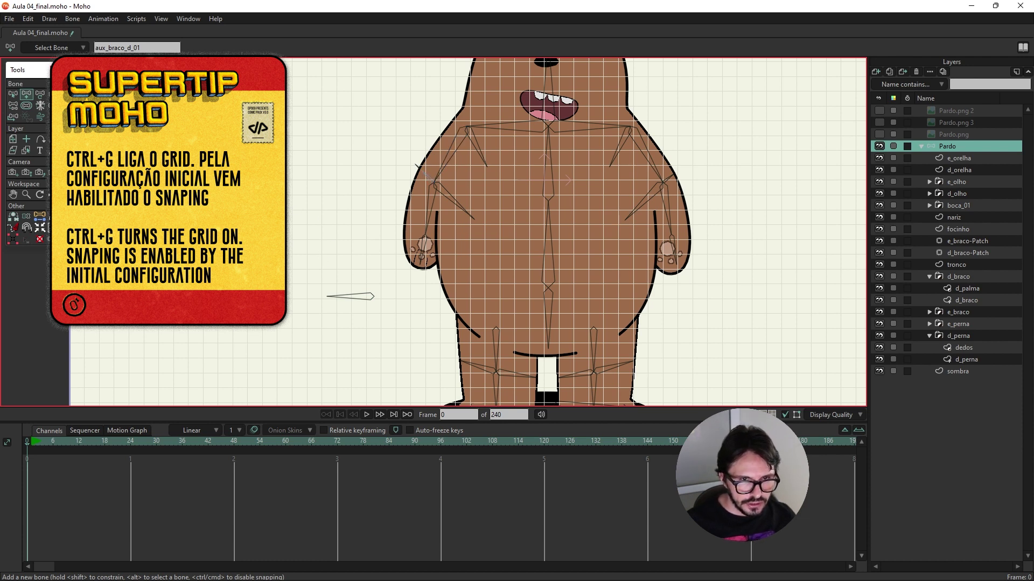
click(12, 95)
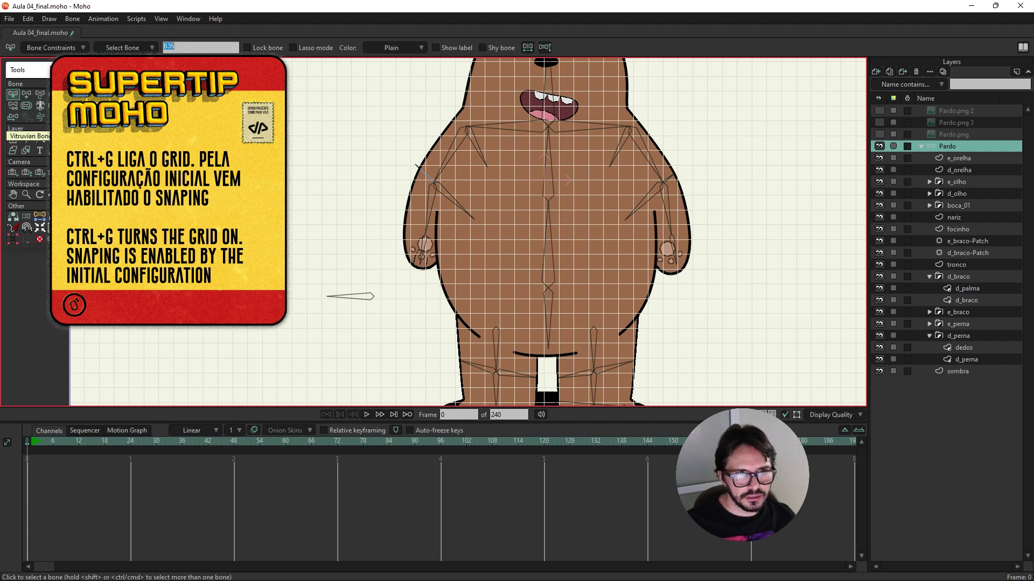
text(ctrl_palma)
scroll(366, 356, up, 2)
Step: Create a ctrl_palma action and rotate the ctrl_palma bone horizontal at frame 1
key(ctrl+k)
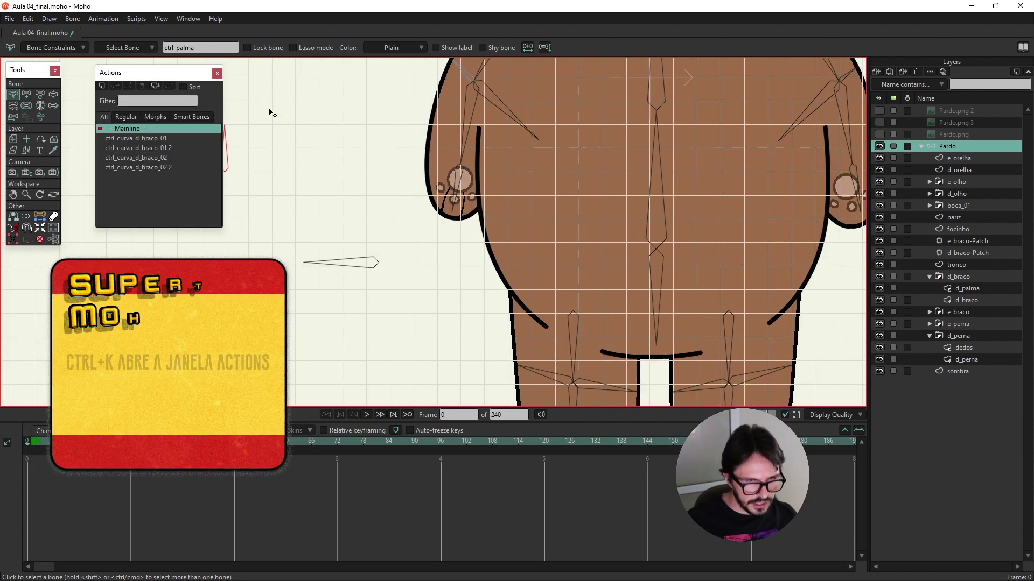
drag(189, 74, 156, 71)
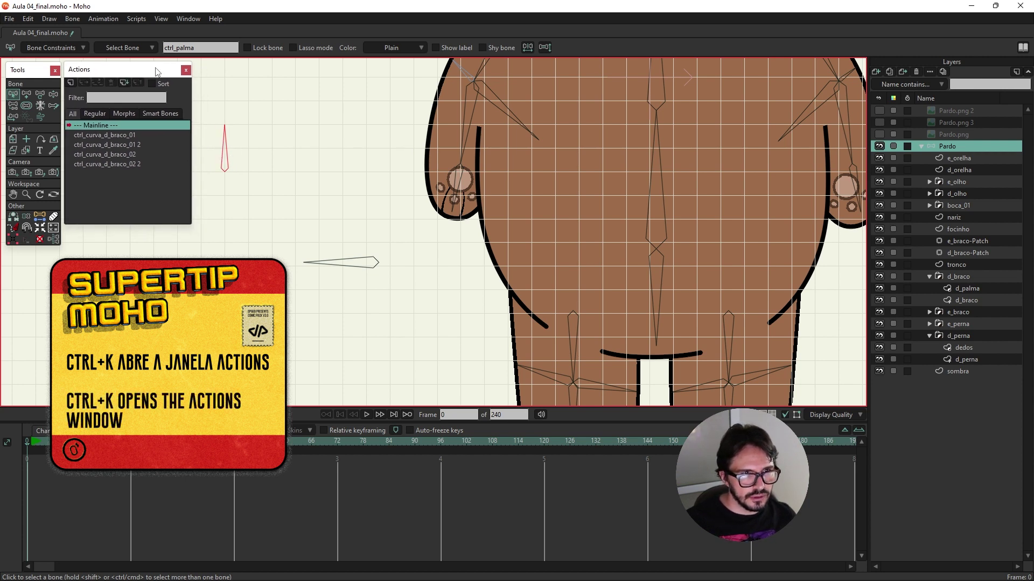
click(71, 83)
click(519, 331)
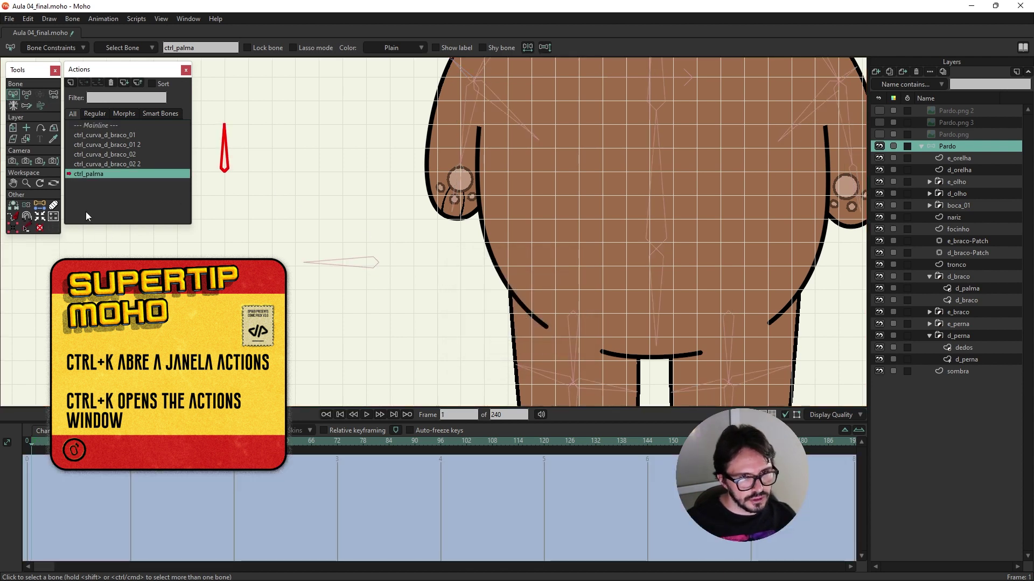
click(26, 94)
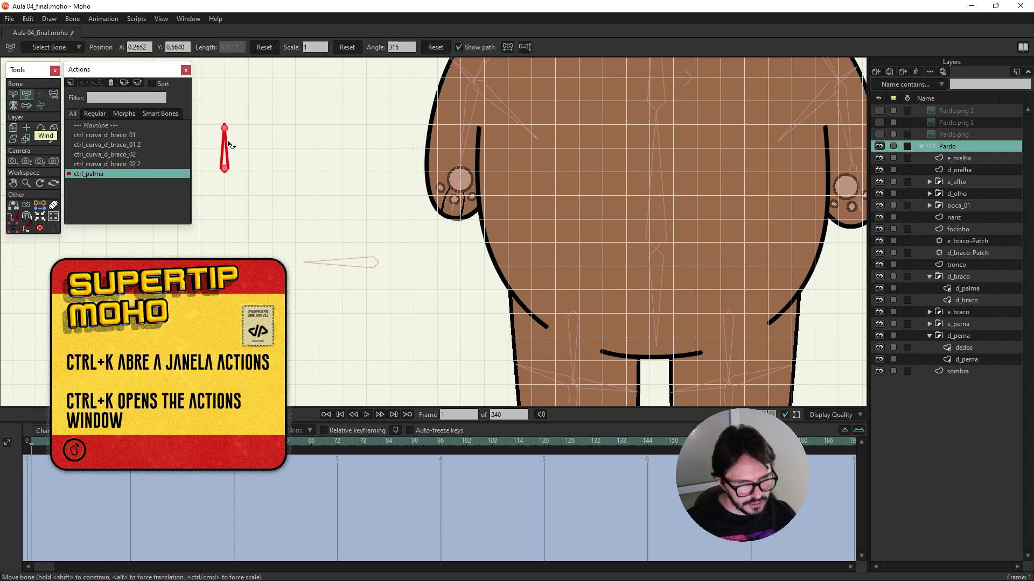
drag(228, 144, 265, 183)
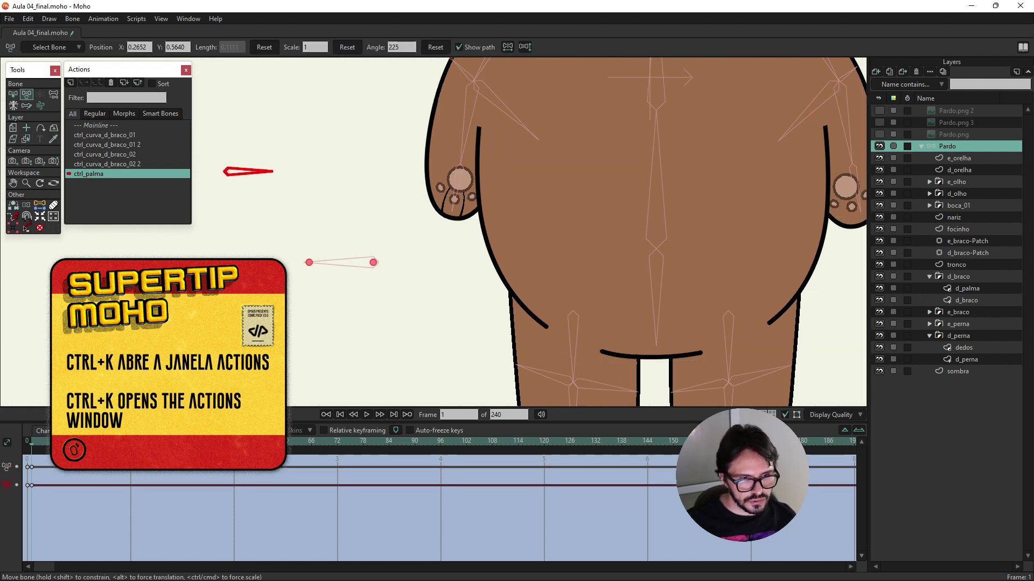
Step: Set the action's keyframes to Linear interpolation and return to frame 0
key(ctrl+Left)
click(32, 446)
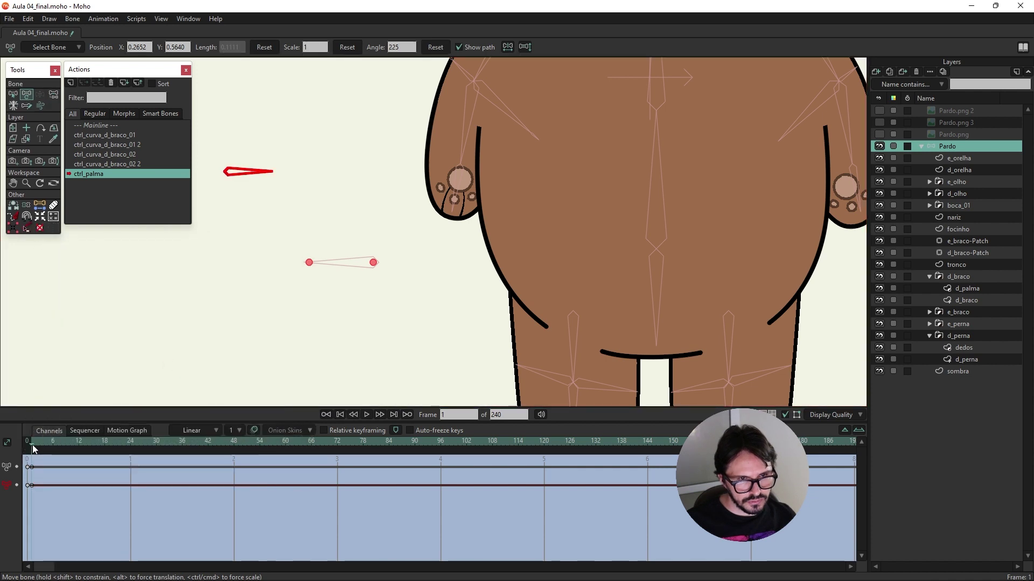
drag(52, 504, 27, 464)
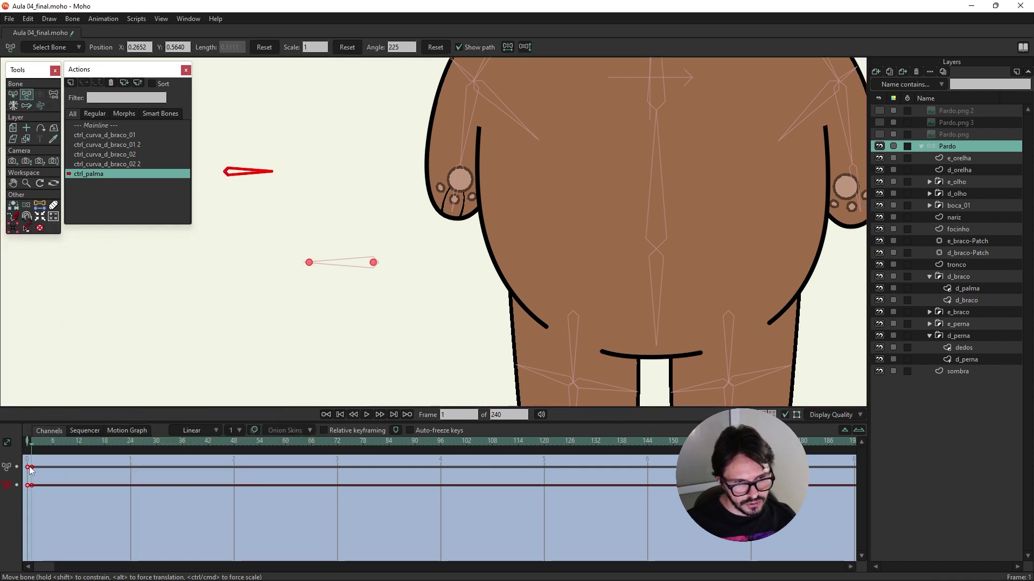
right_click(29, 469)
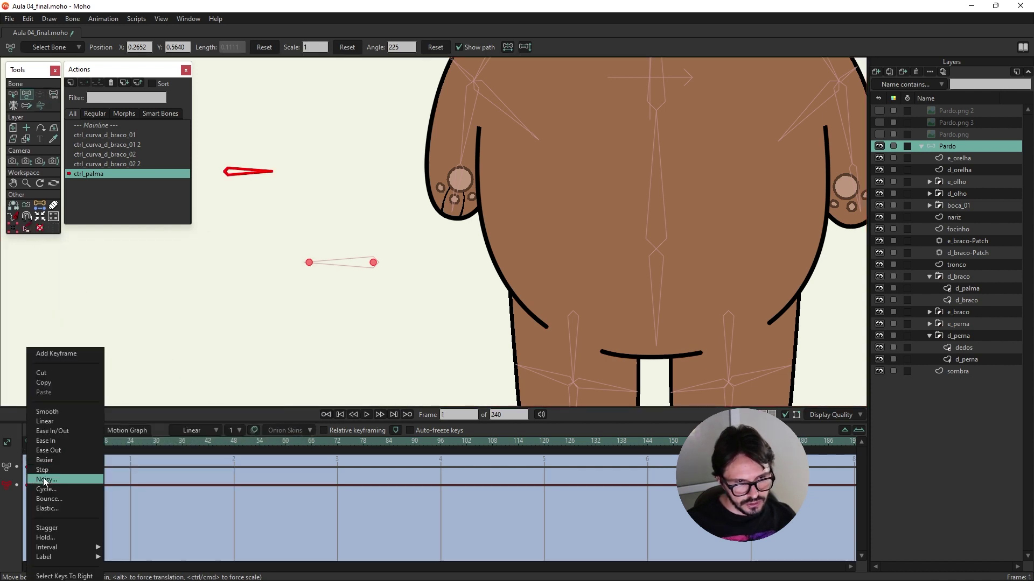
click(64, 423)
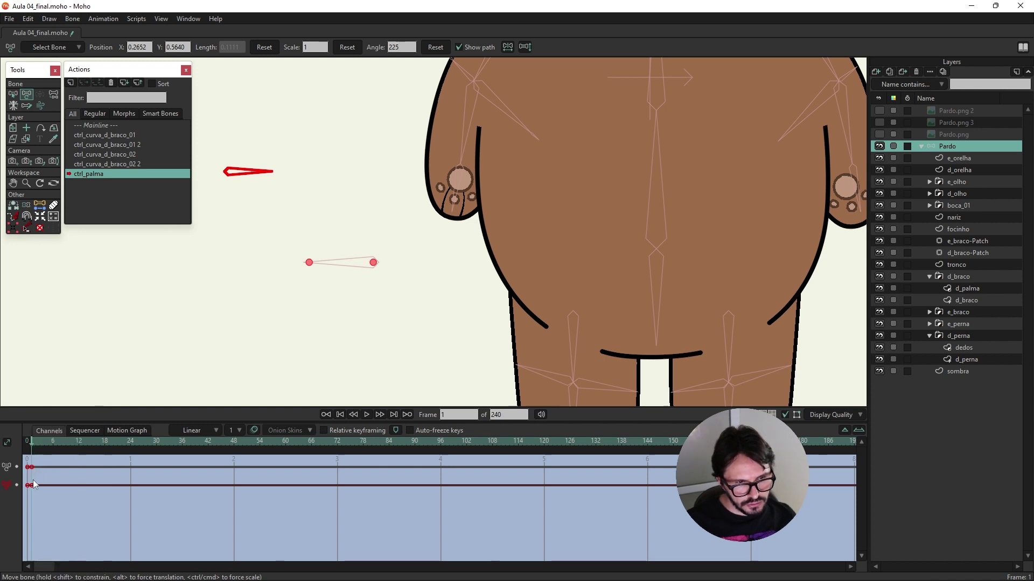
click(28, 445)
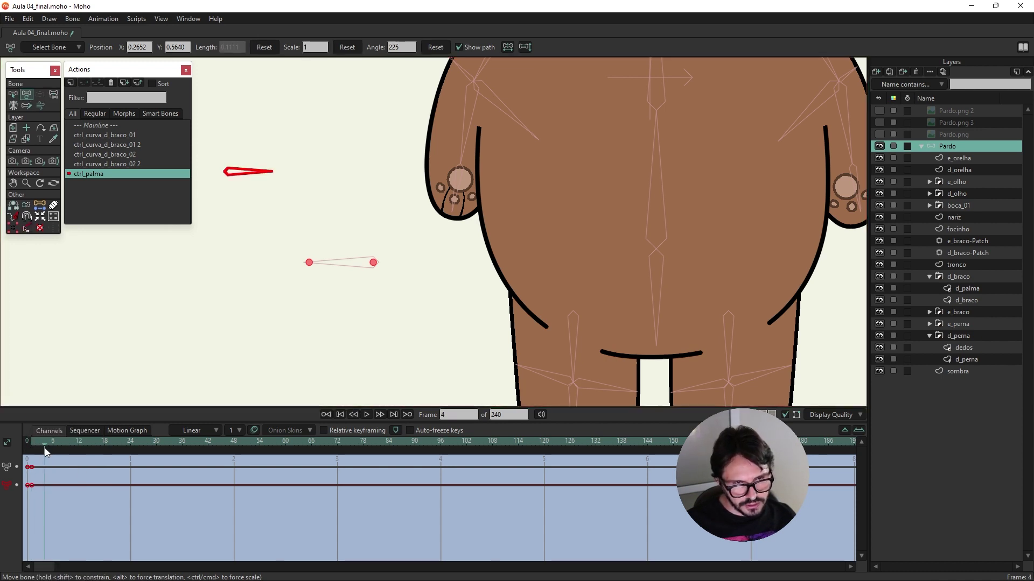
scroll(531, 286, up, 3)
click(299, 170)
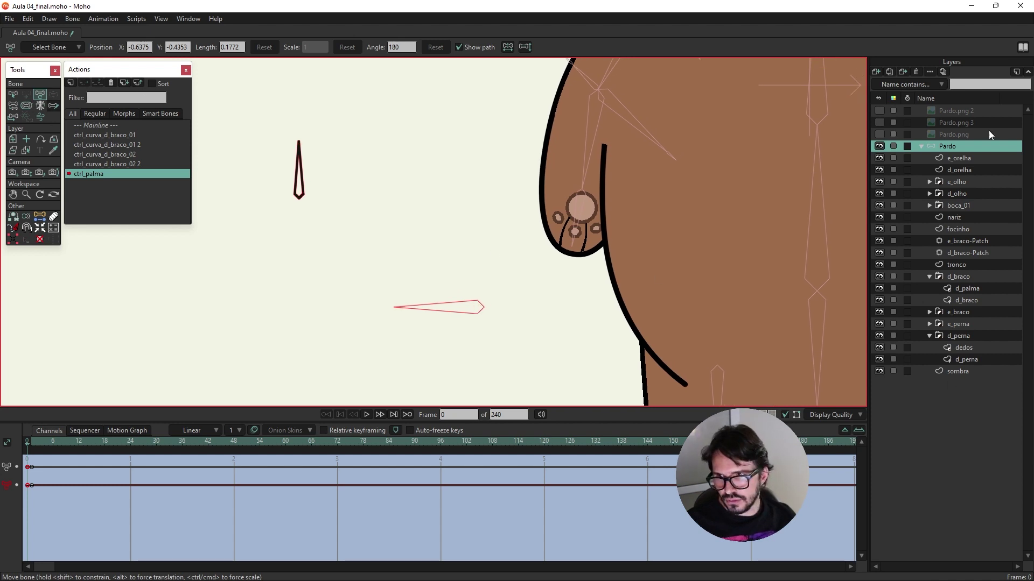
Step: In d_palma, move the inner palm curve left off the hand, then go to frame 1
click(974, 289)
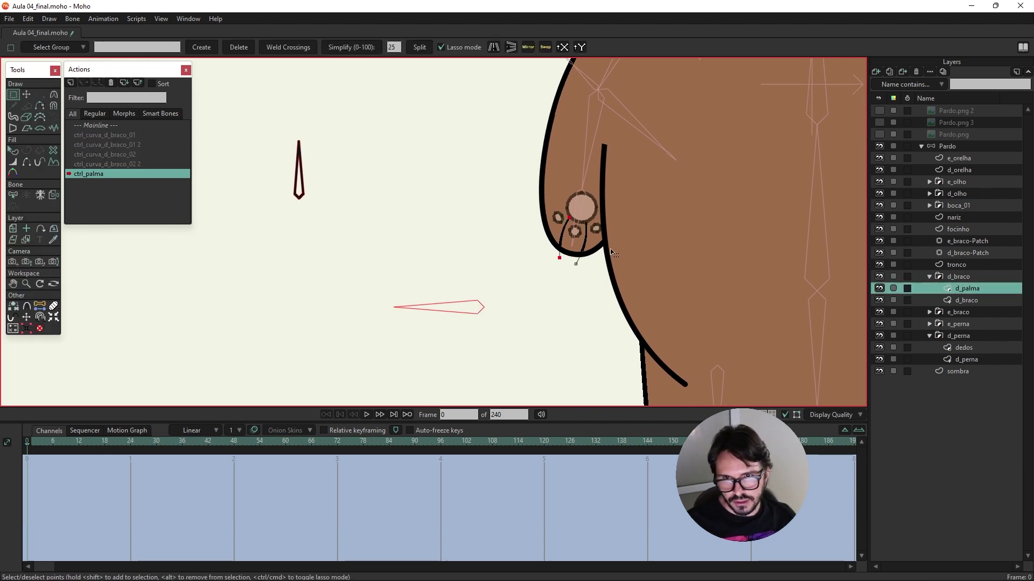
double_click(582, 253)
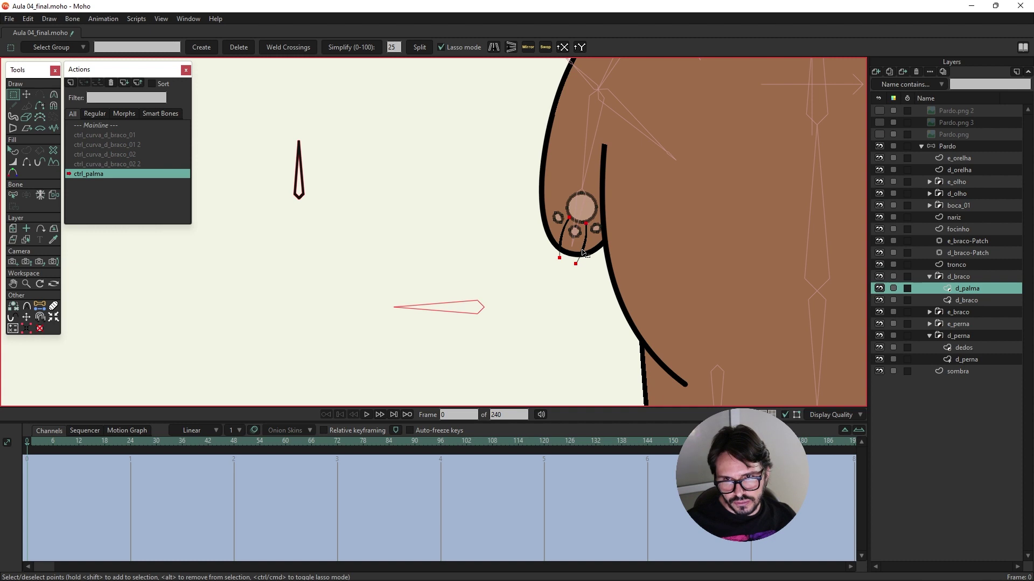
click(26, 95)
drag(583, 250, 530, 230)
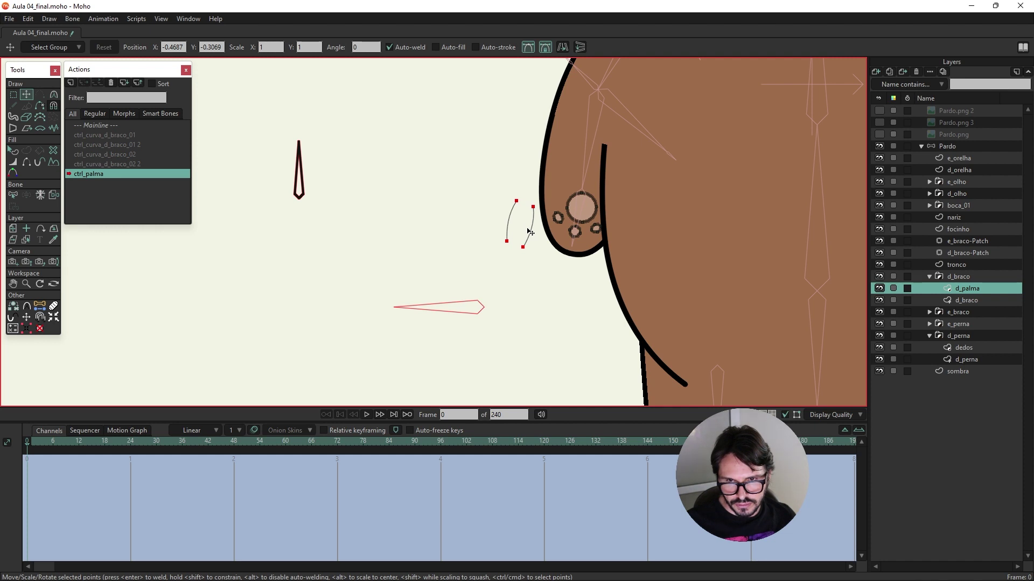
drag(530, 231, 532, 228)
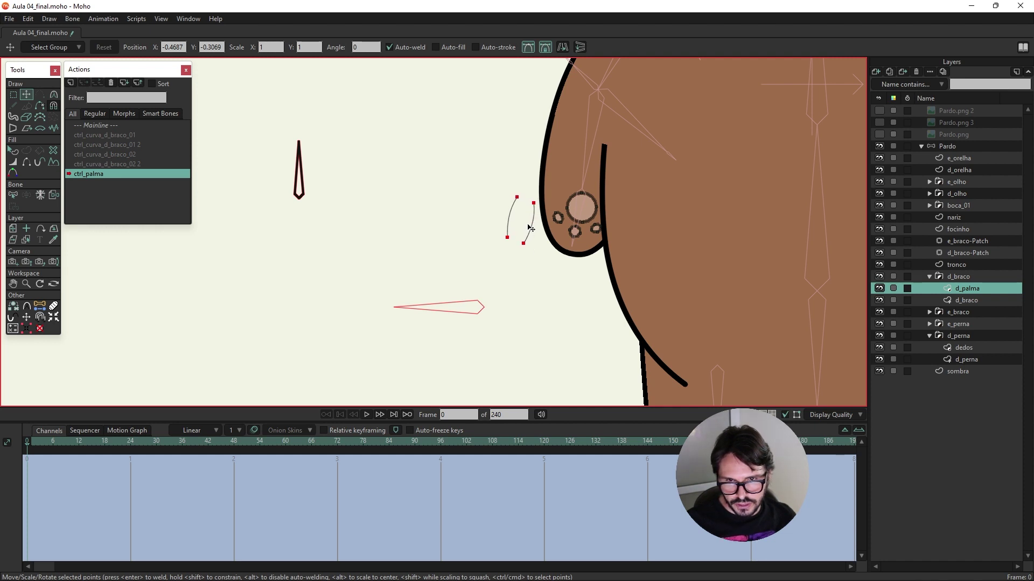
key(Down)
key(Down)
key(Down)
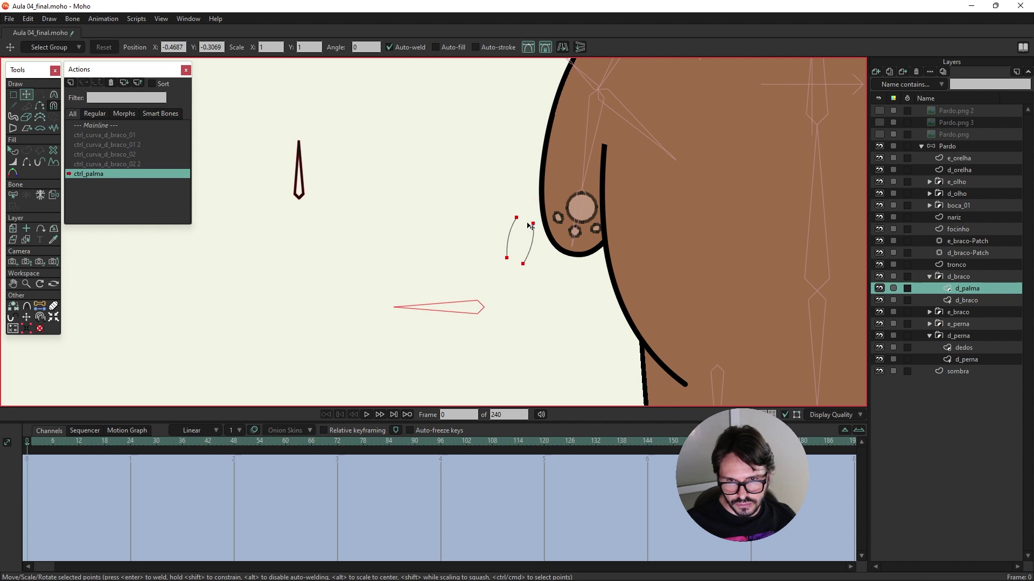
key(Up)
key(Up)
key(Up)
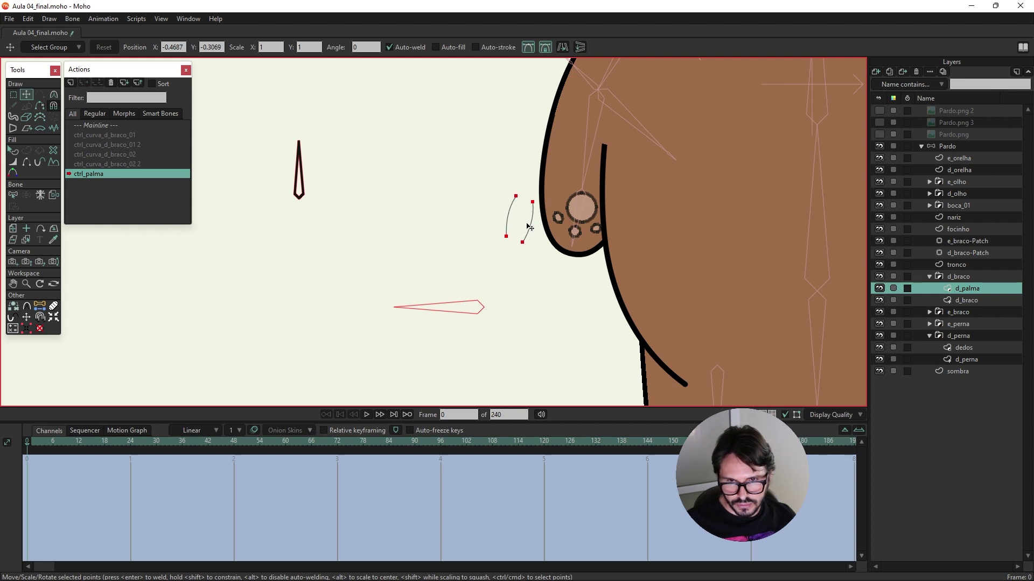
click(31, 446)
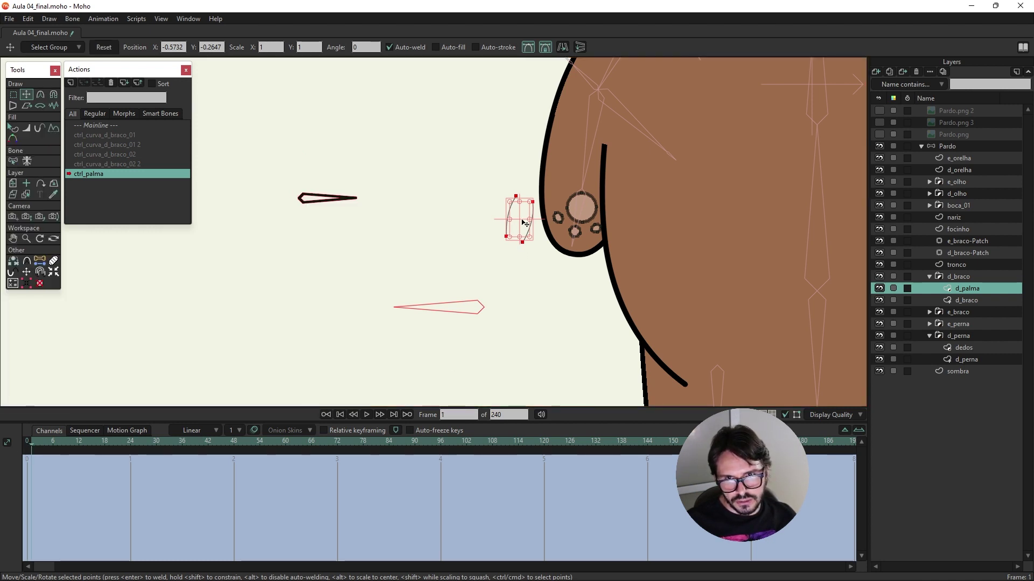
Step: Move the palm curve back onto the hand and set the palm keyframes' interpolation
drag(525, 223, 580, 237)
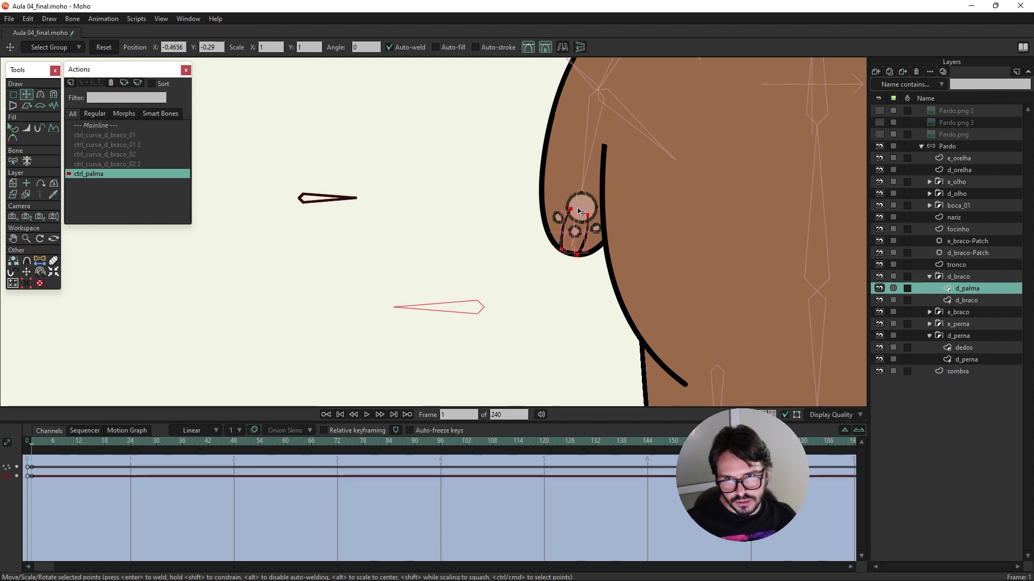
right_click(28, 486)
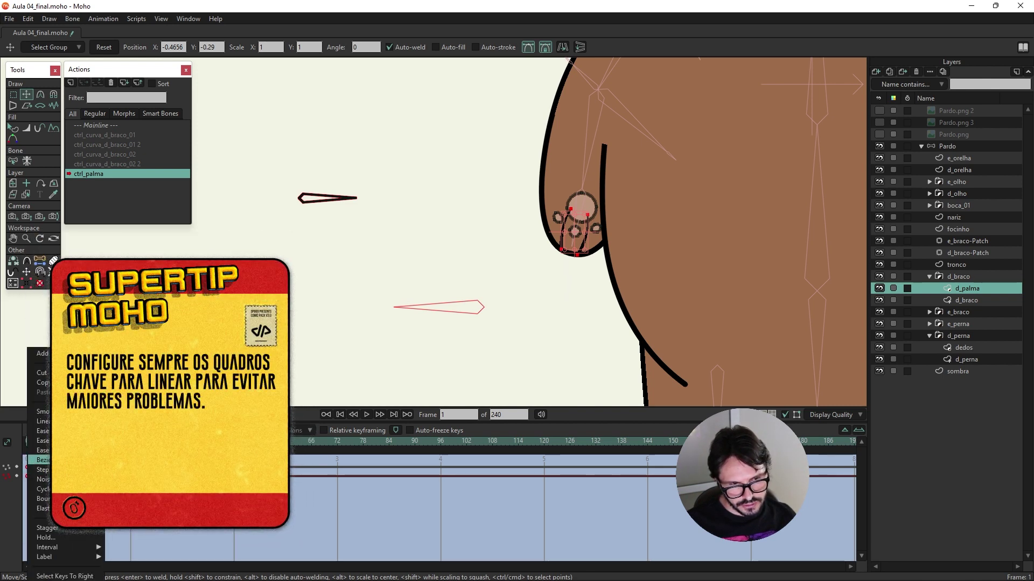
click(43, 421)
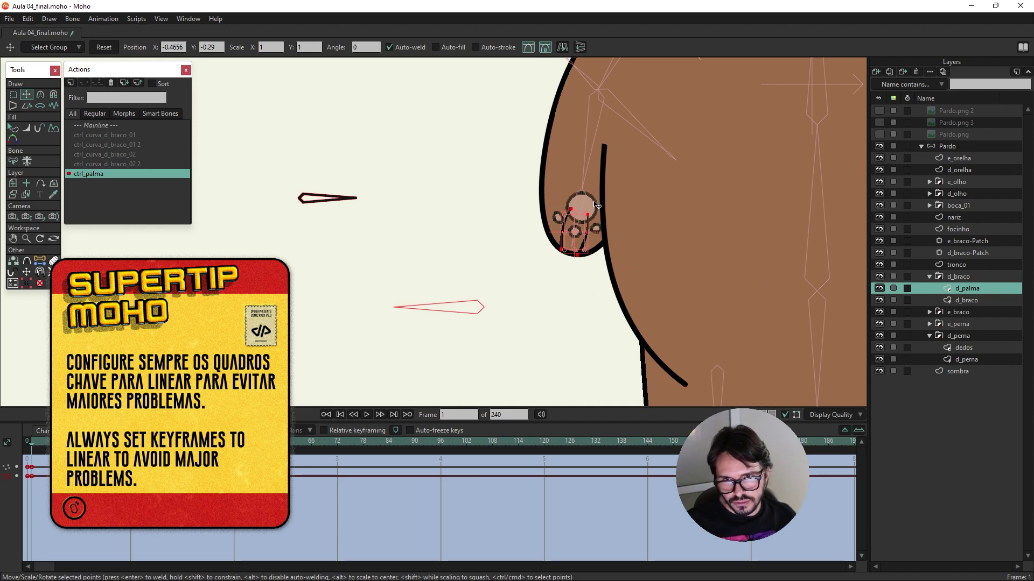
Step: Select the palm points plus all three fingers and move them right onto the arm
drag(595, 205, 592, 198)
scroll(589, 221, up, 2)
shift+click(544, 215)
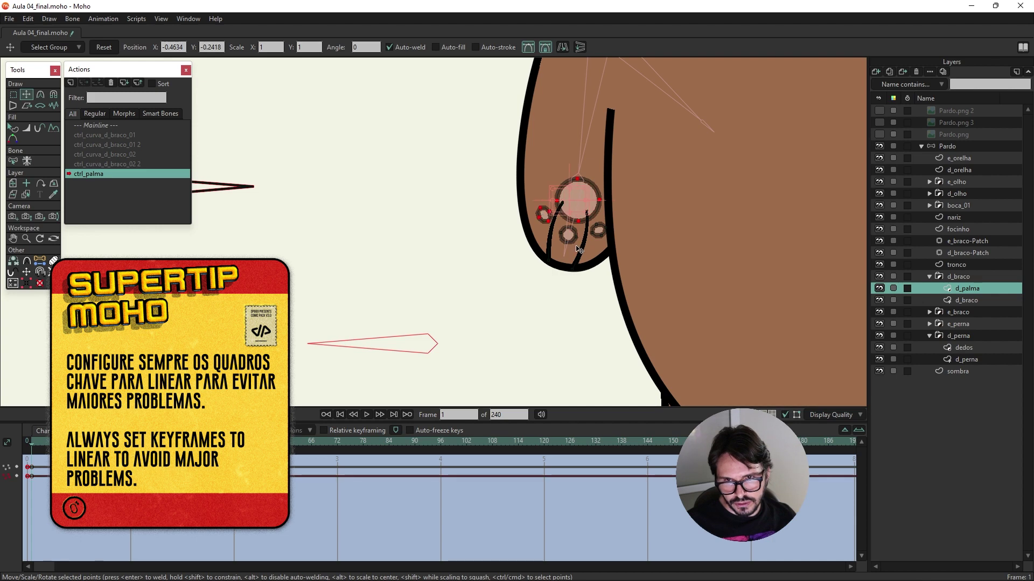
shift+click(568, 235)
shift+click(599, 231)
scroll(601, 235, down, 2)
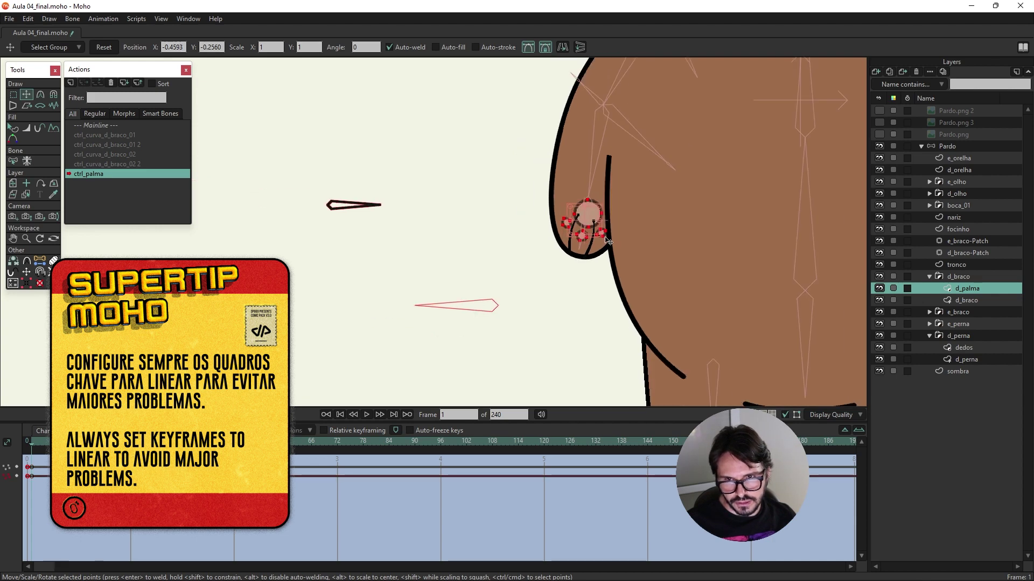
drag(600, 218, 644, 244)
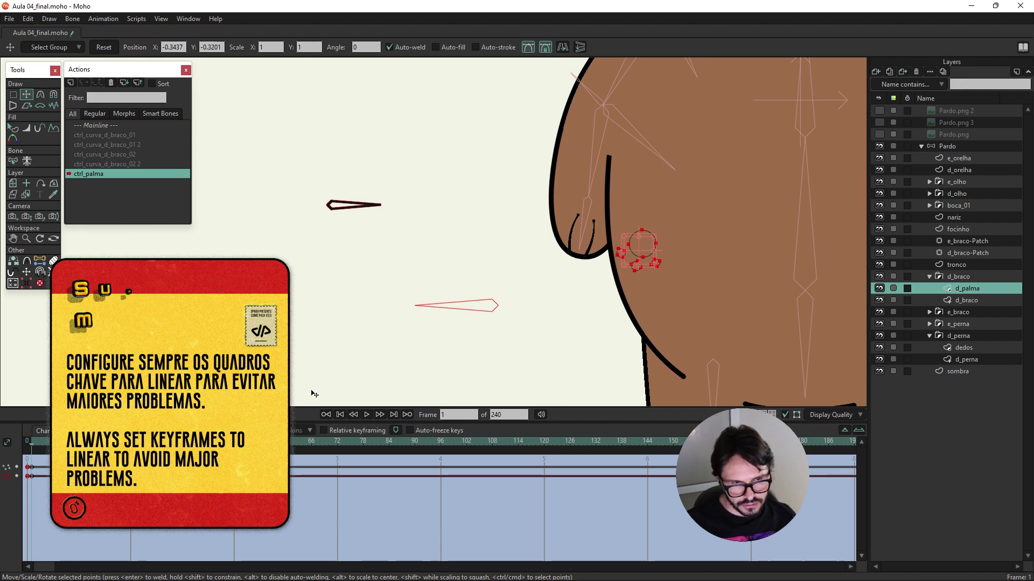
Step: Play and scrub the ctrl_palma action to compare the frame 0 and frame 1 palm poses
key(space)
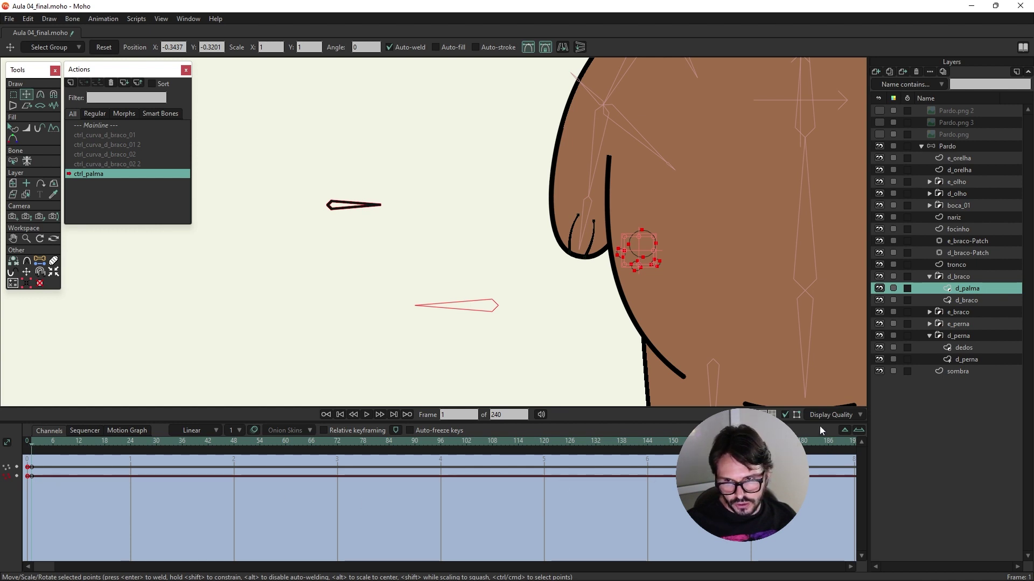
click(845, 430)
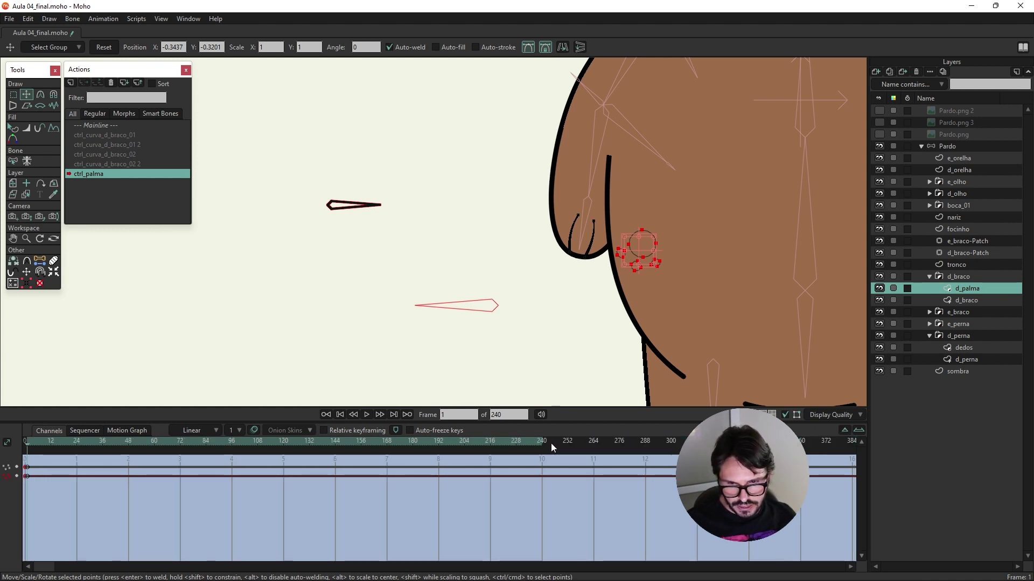
drag(542, 443, 503, 444)
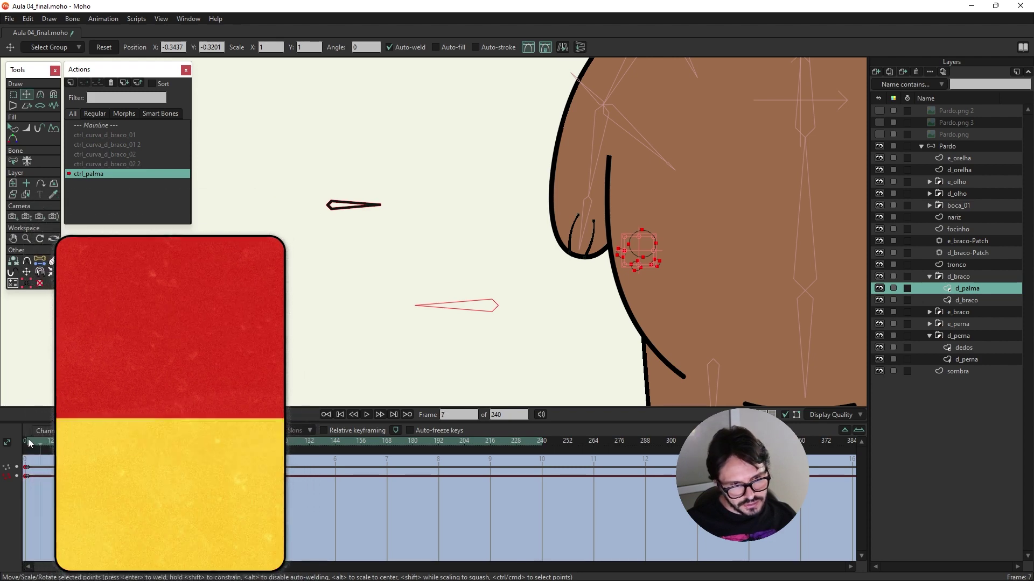
drag(413, 445, 28, 444)
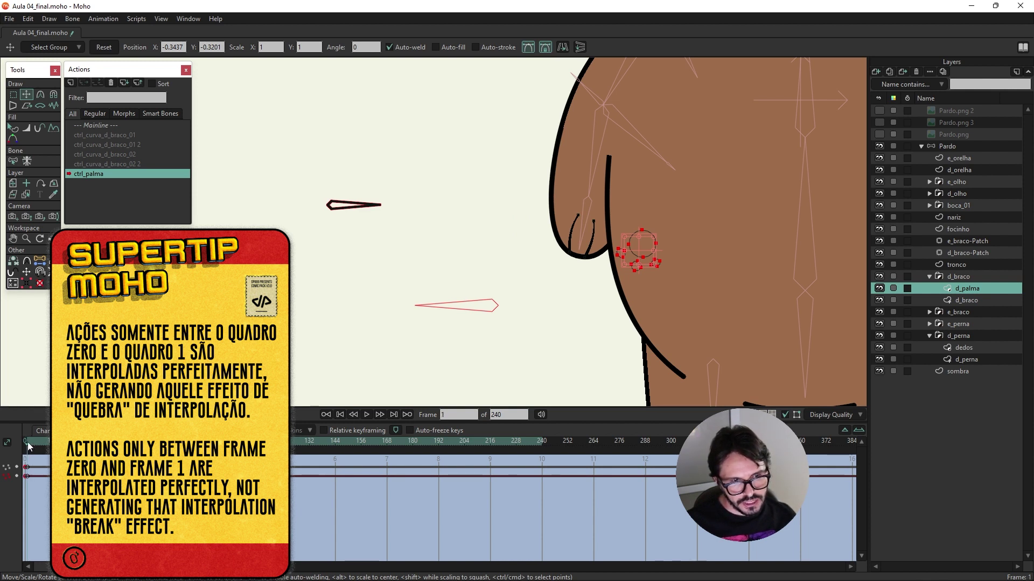
click(340, 477)
drag(338, 476, 283, 477)
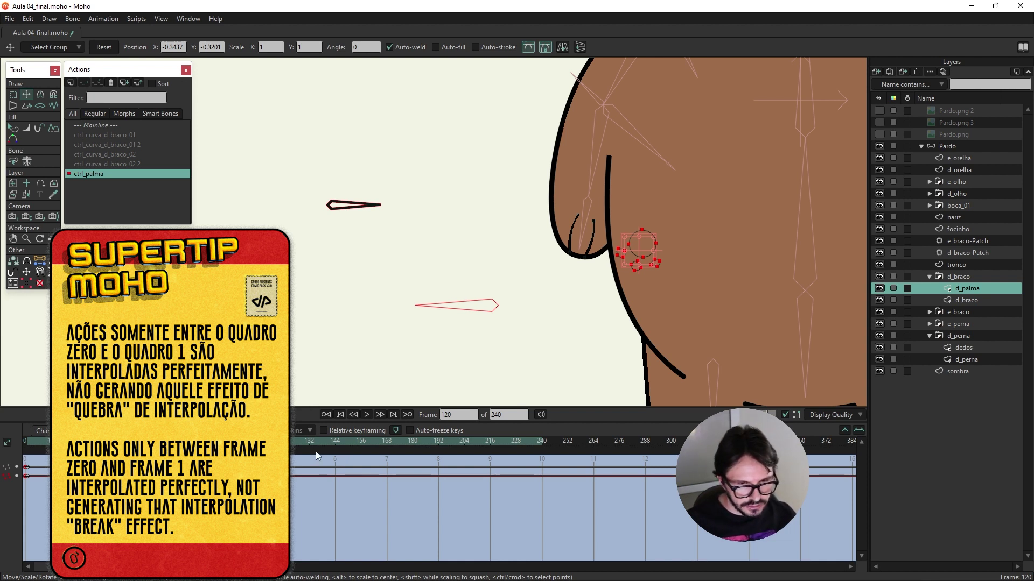
drag(282, 441, 27, 441)
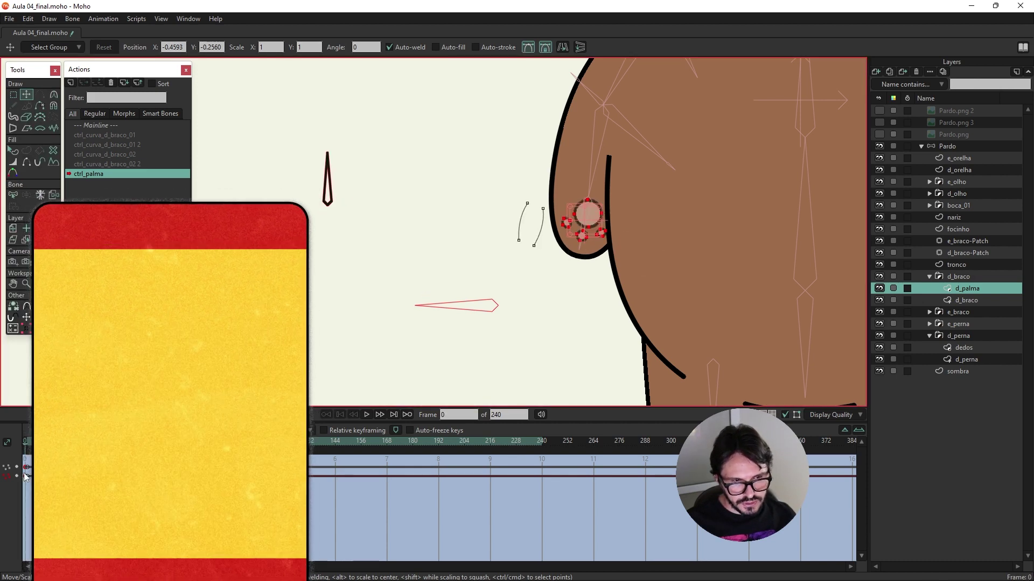
drag(27, 477, 30, 476)
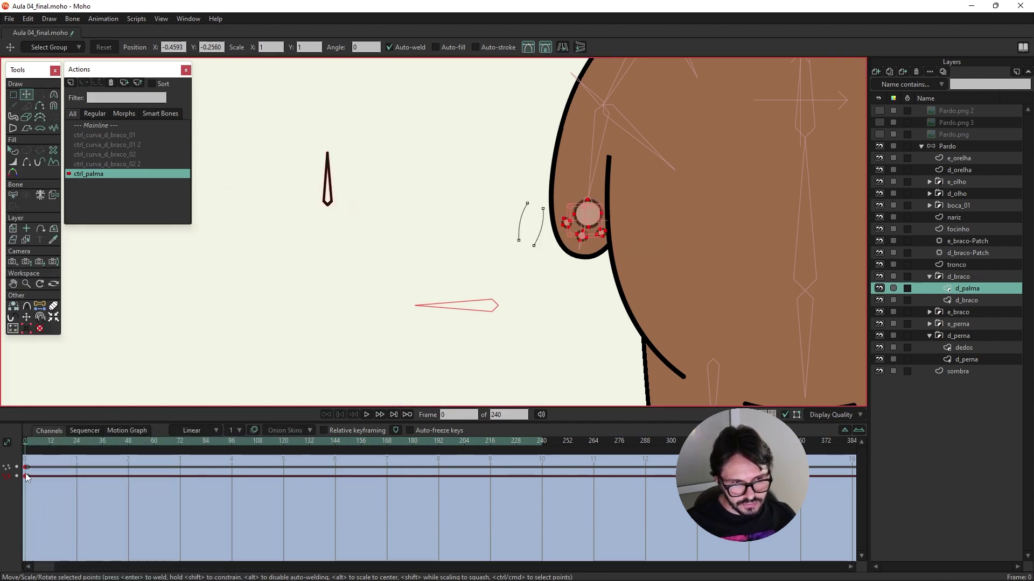
click(30, 476)
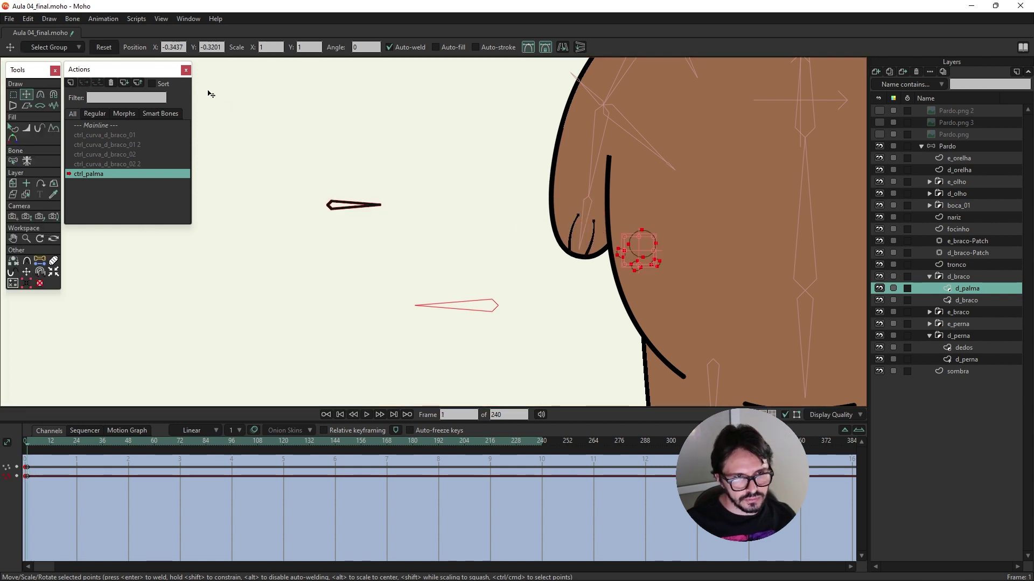
Step: On the mainline, select ctrl_palma on the Pardo layer and rotate it to test the palm curl
click(92, 125)
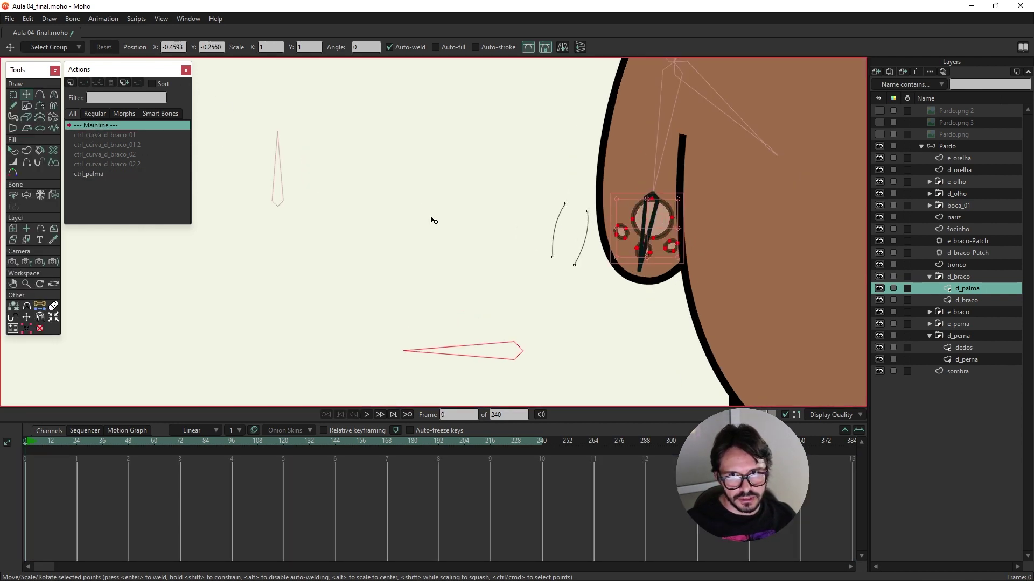
click(26, 196)
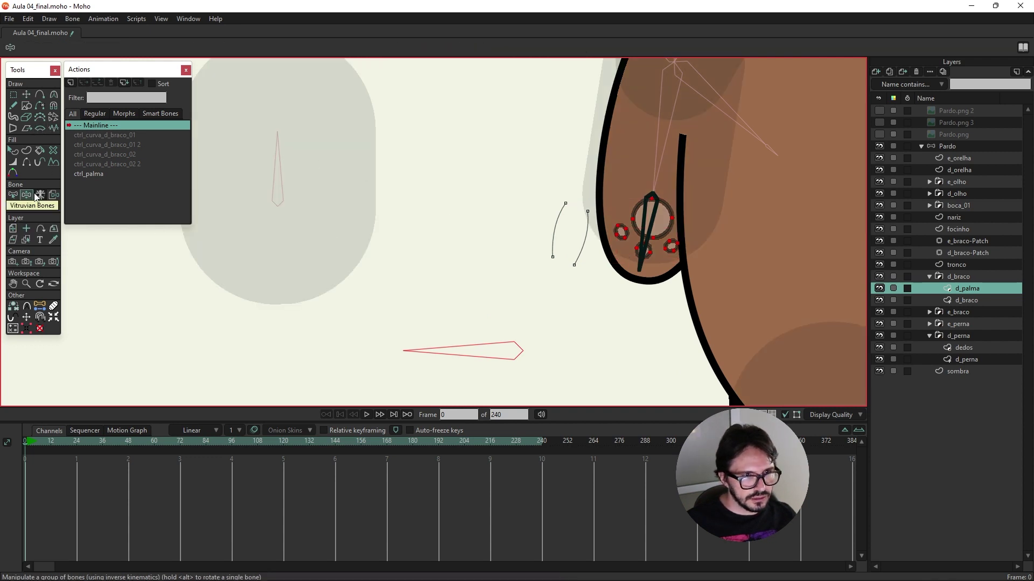
click(944, 143)
click(27, 106)
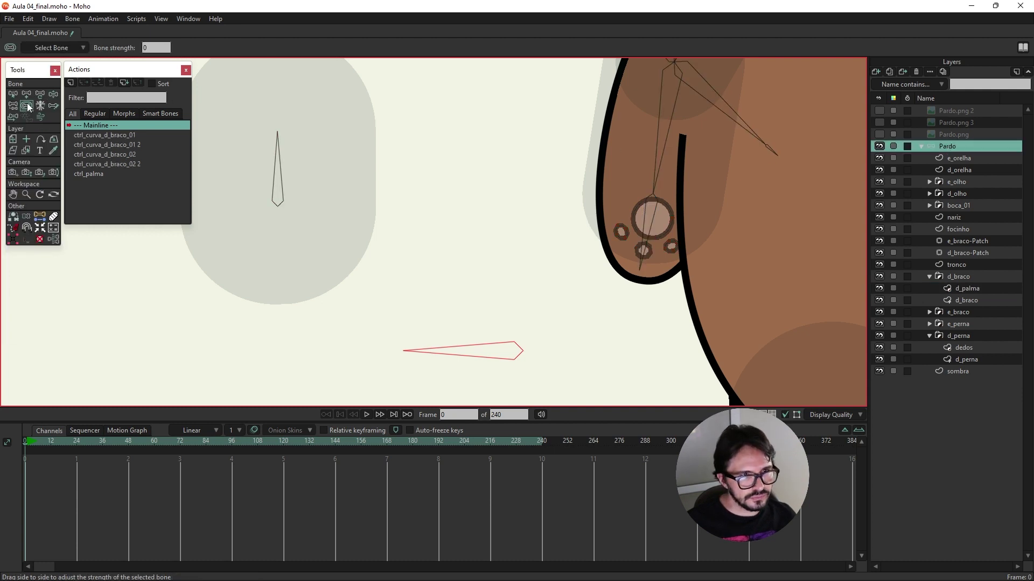
click(281, 189)
click(53, 93)
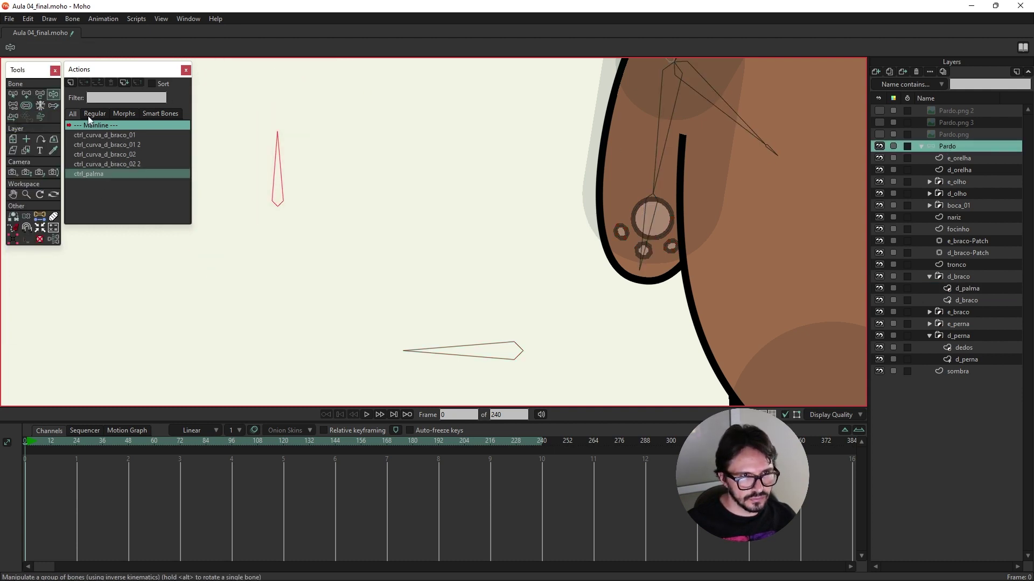
mouse_move(280, 158)
mouse_down()
mouse_move(353, 219)
mouse_move(270, 168)
mouse_move(335, 206)
mouse_move(261, 138)
mouse_move(346, 208)
mouse_move(291, 182)
mouse_move(274, 170)
mouse_move(360, 210)
mouse_move(292, 138)
mouse_move(327, 192)
mouse_move(415, 219)
mouse_move(280, 169)
mouse_move(370, 208)
mouse_move(302, 177)
mouse_move(328, 201)
mouse_move(337, 196)
mouse_move(338, 152)
mouse_move(342, 182)
mouse_up()
Step: Limit ctrl_palma's rotation with angle constraints from -90 to 0 degrees
click(14, 96)
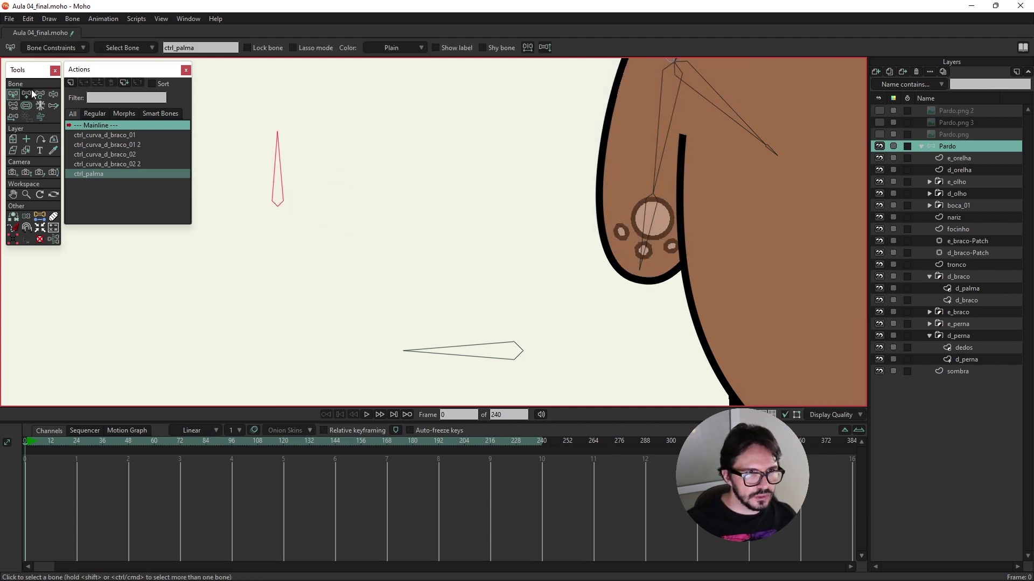
click(73, 47)
click(59, 65)
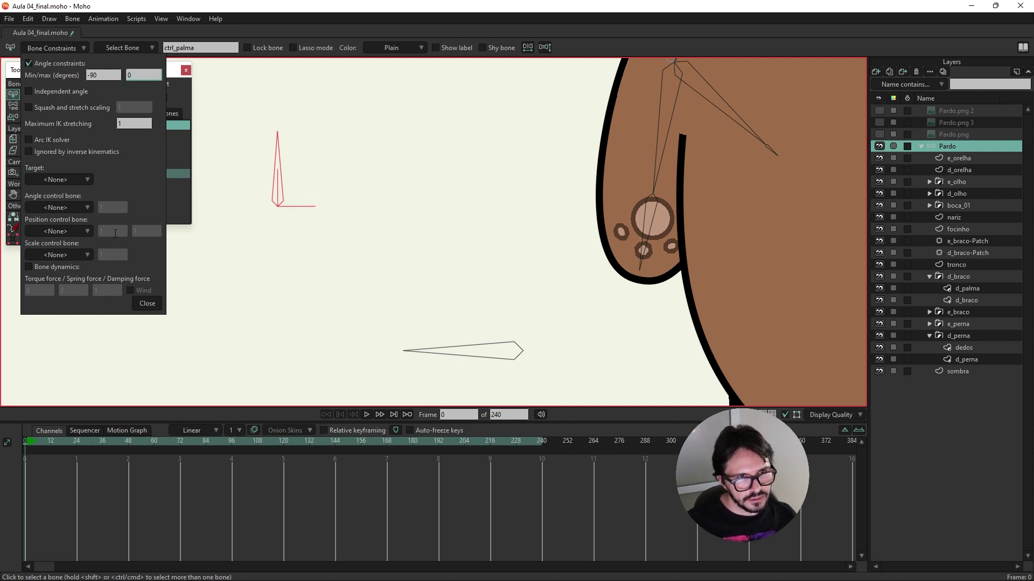
click(146, 303)
Step: Test the limited ctrl_palma rotation and swing the arm bone to check the hand
click(53, 95)
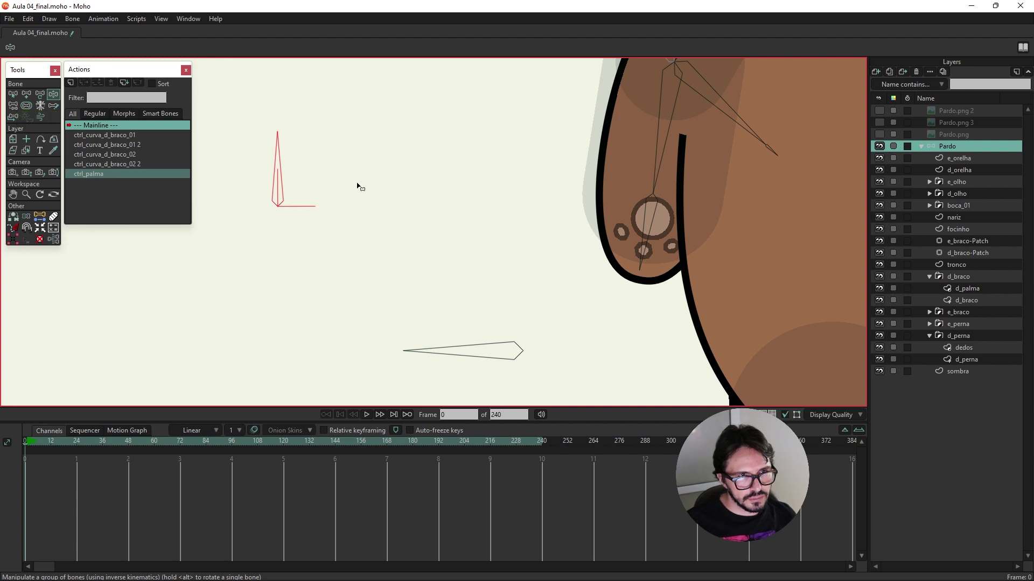
mouse_move(282, 157)
mouse_down()
mouse_move(299, 132)
mouse_move(475, 278)
mouse_up()
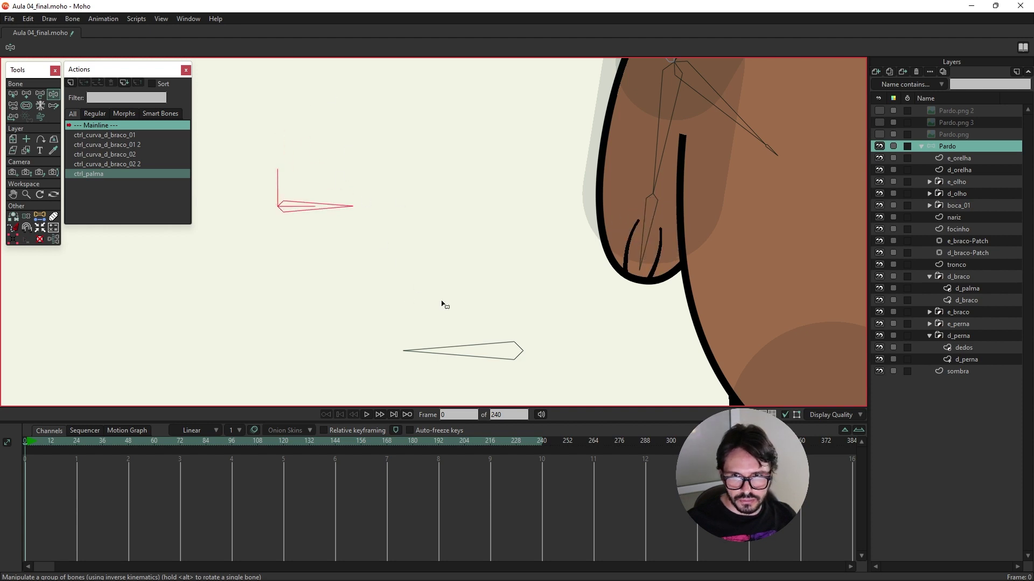
scroll(456, 166, down, 3)
scroll(491, 293, up, 3)
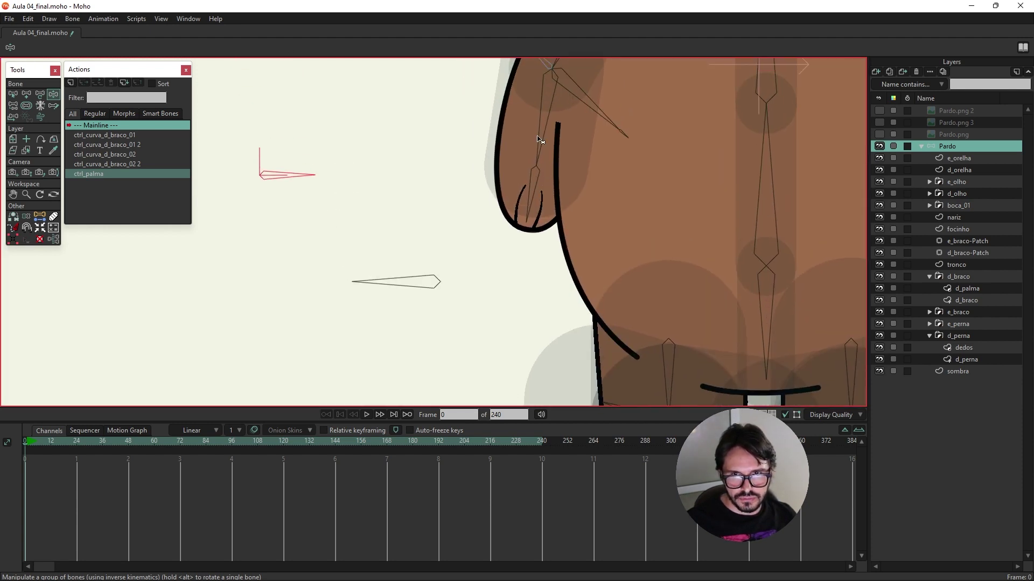
click(530, 131)
drag(530, 131, 460, 112)
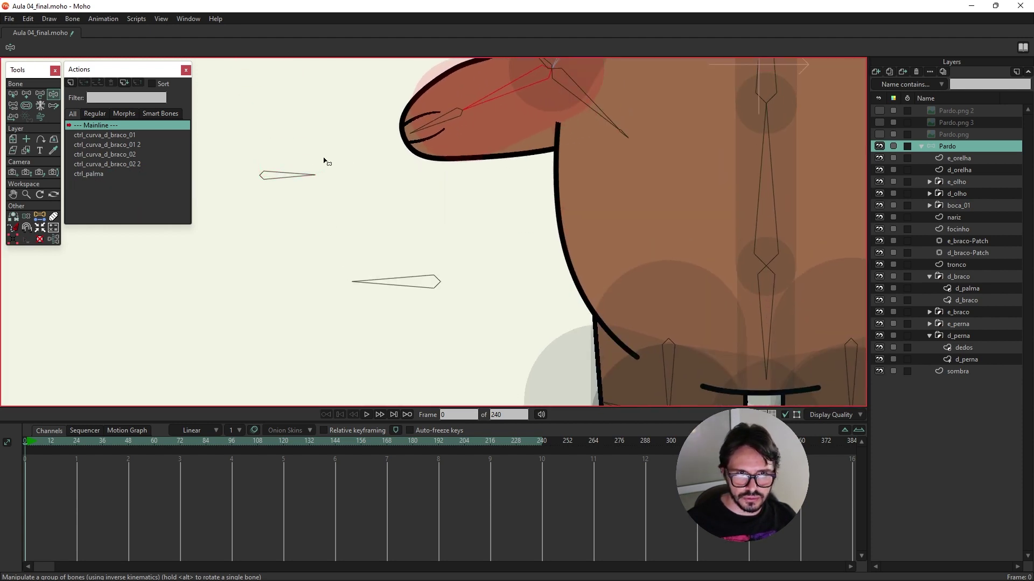
mouse_move(300, 179)
mouse_down()
mouse_move(270, 125)
mouse_move(277, 208)
mouse_move(304, 164)
mouse_move(314, 250)
mouse_move(308, 214)
mouse_up()
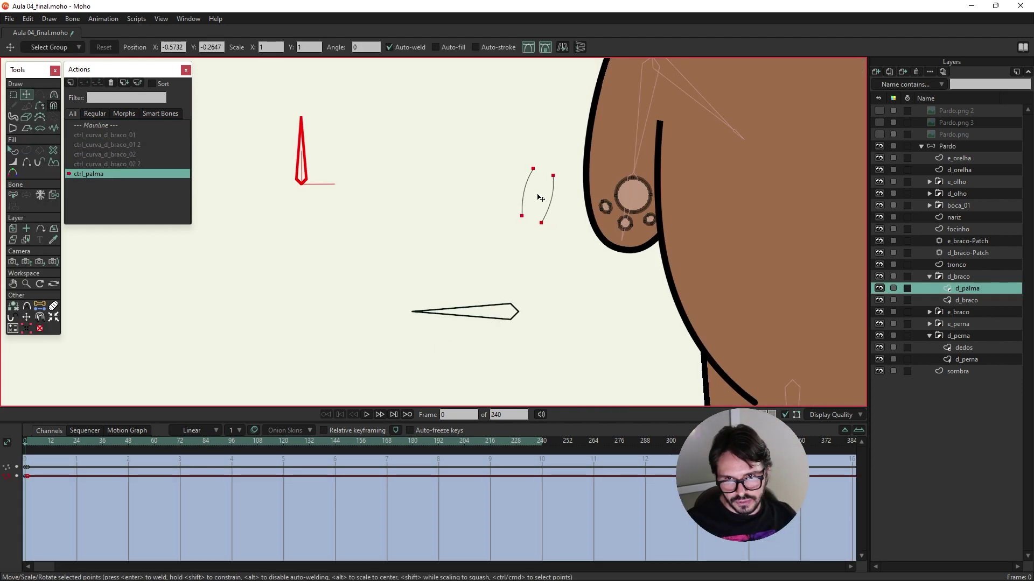
Step: In the ctrl_palma action at frame 0, shift the d_palma hand points up and left
drag(536, 195, 533, 197)
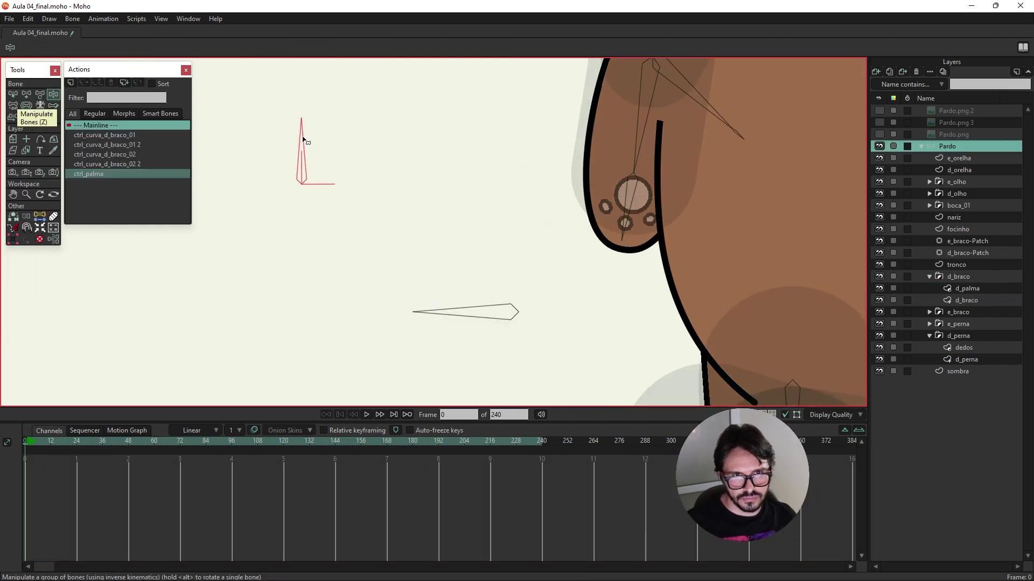
mouse_move(306, 141)
mouse_down()
mouse_move(359, 198)
mouse_move(296, 156)
mouse_move(330, 208)
mouse_move(289, 156)
mouse_move(324, 202)
mouse_move(316, 195)
mouse_up()
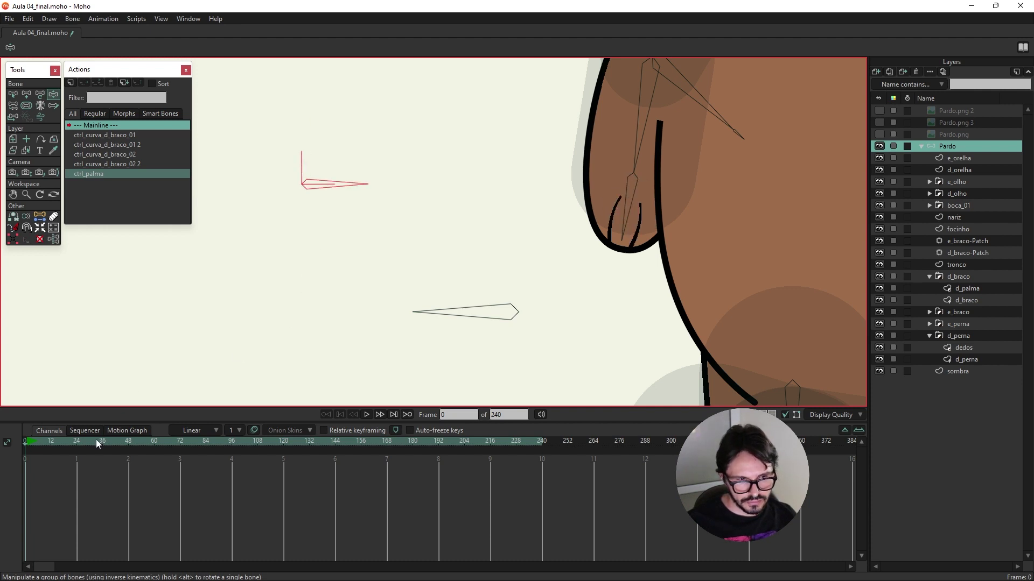
double_click(105, 173)
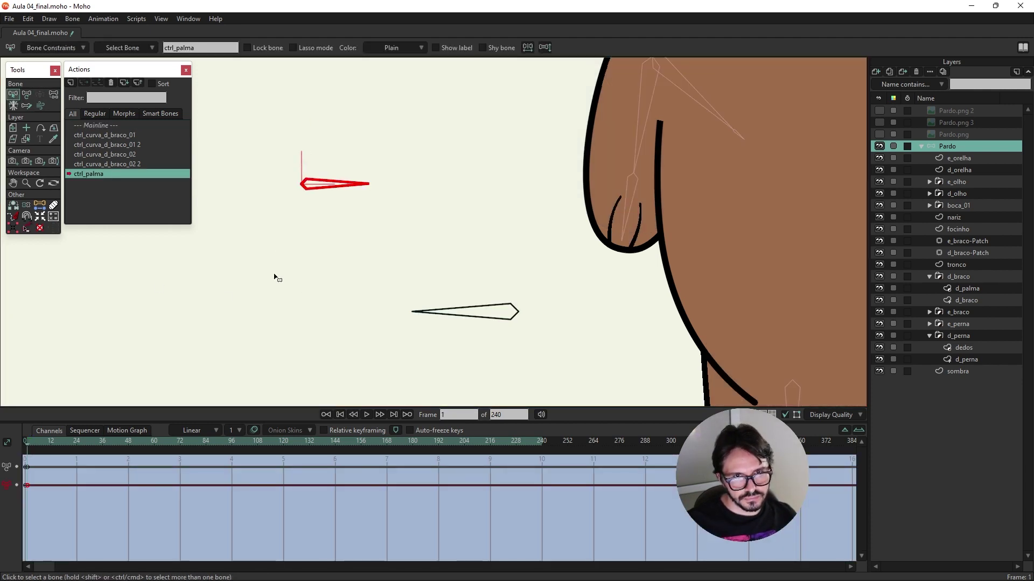
drag(27, 446, 1, 440)
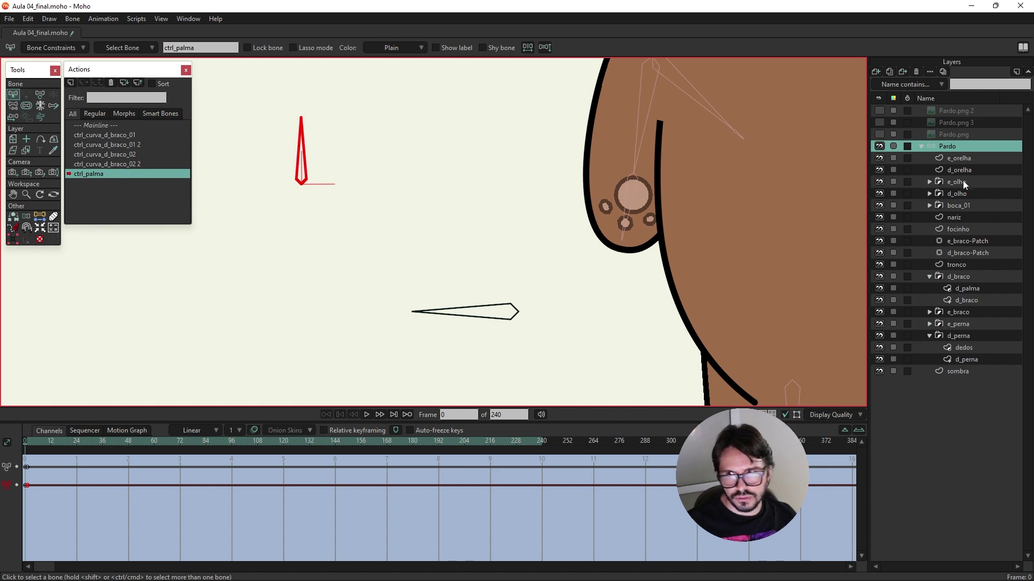
click(966, 288)
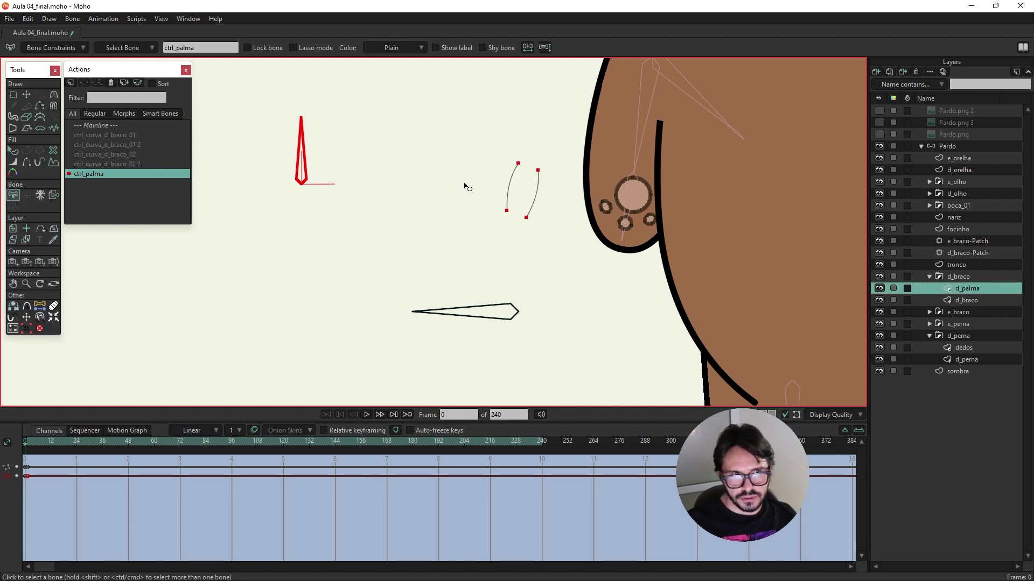
click(26, 96)
drag(526, 198, 501, 190)
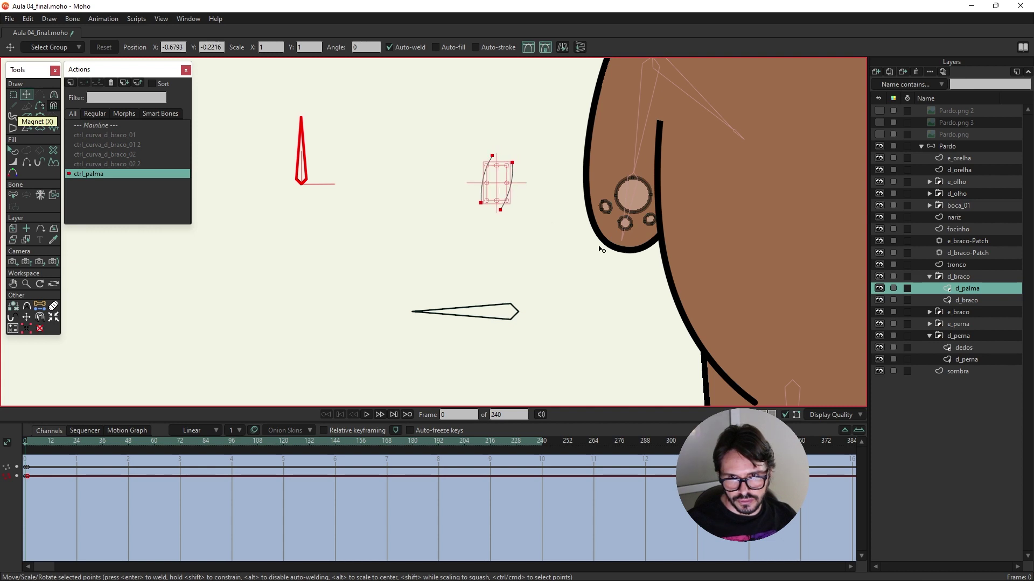
drag(486, 201, 483, 199)
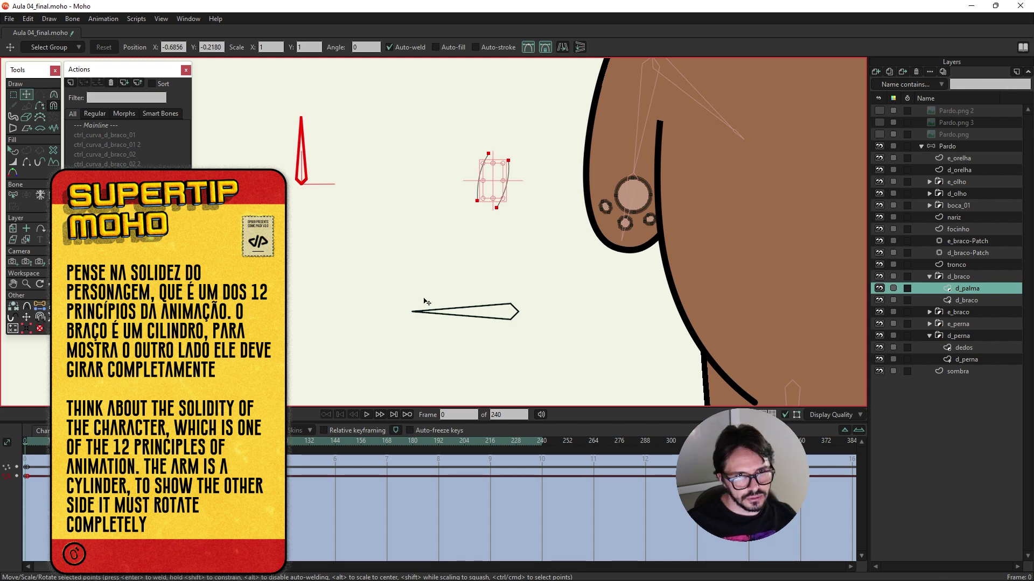
drag(492, 195, 486, 188)
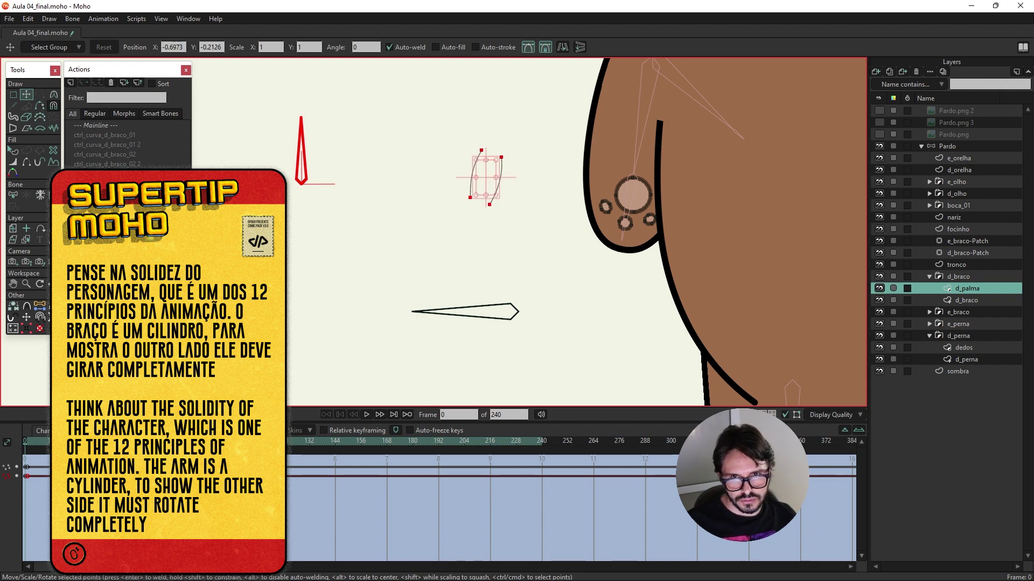
Step: Back on the mainline, rotate ctrl_palma on the Pardo layer to test the curled palm
click(110, 123)
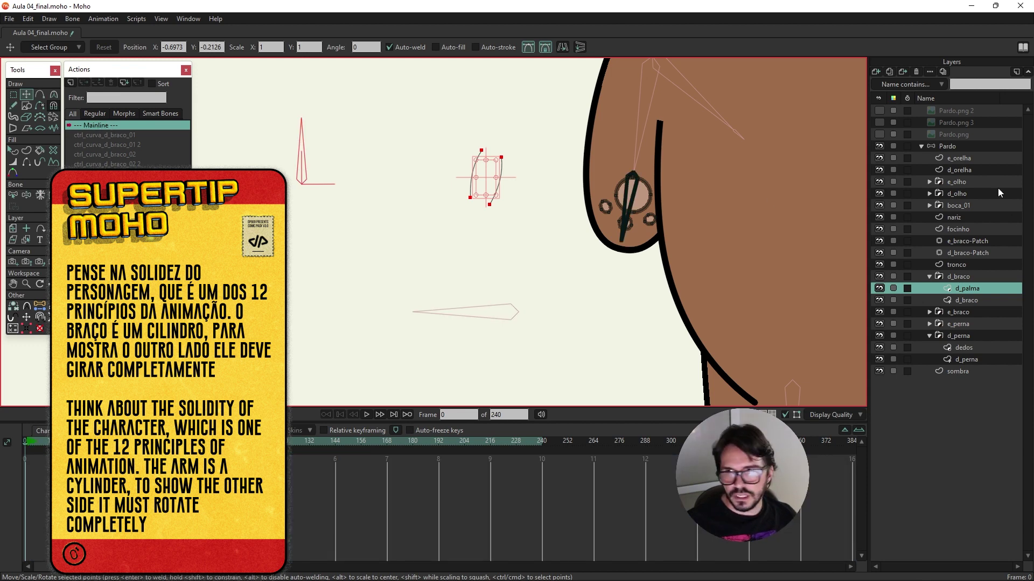
click(950, 147)
click(53, 94)
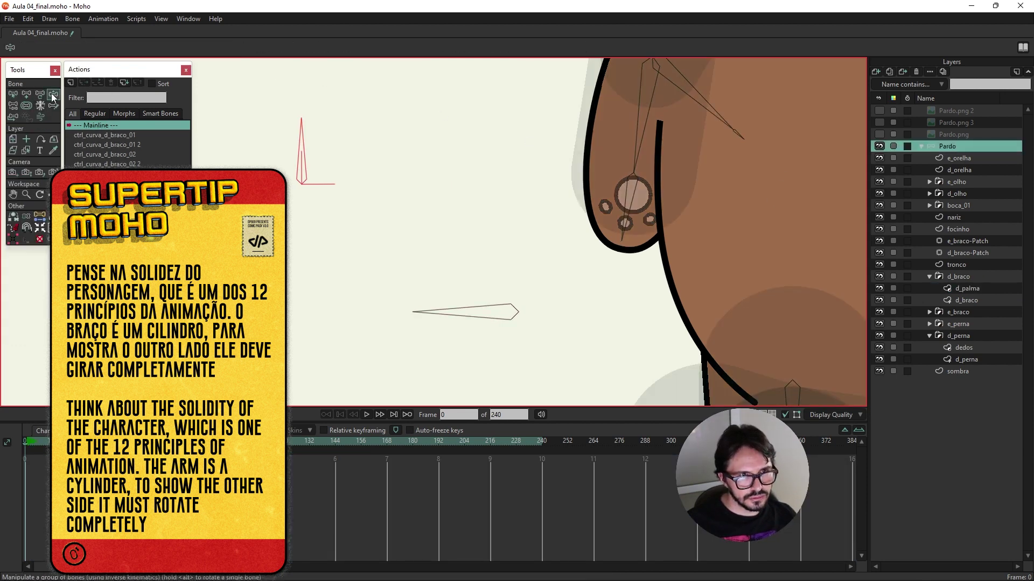
mouse_move(306, 139)
mouse_down()
mouse_move(347, 188)
mouse_move(304, 129)
mouse_move(341, 196)
mouse_move(313, 180)
mouse_move(307, 176)
mouse_move(422, 233)
mouse_move(397, 205)
mouse_move(561, 300)
mouse_move(507, 253)
mouse_up()
Step: Open the paw with ctrl_palma, then at frame 2 raise the right arm and curl the paw
scroll(506, 253, down, 4)
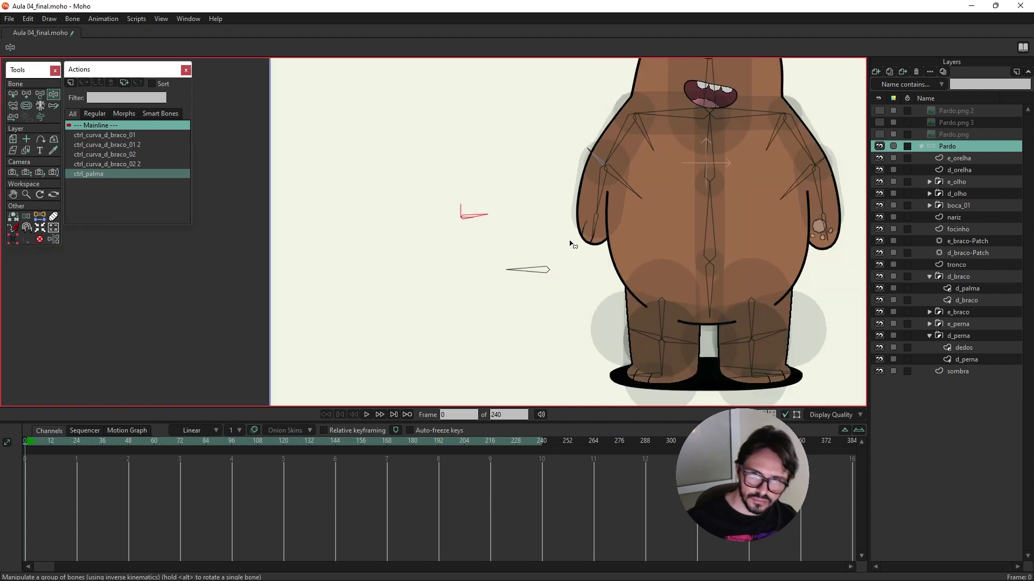
scroll(572, 240, down, 1)
scroll(427, 242, up, 4)
scroll(487, 247, up, 1)
drag(505, 244, 486, 245)
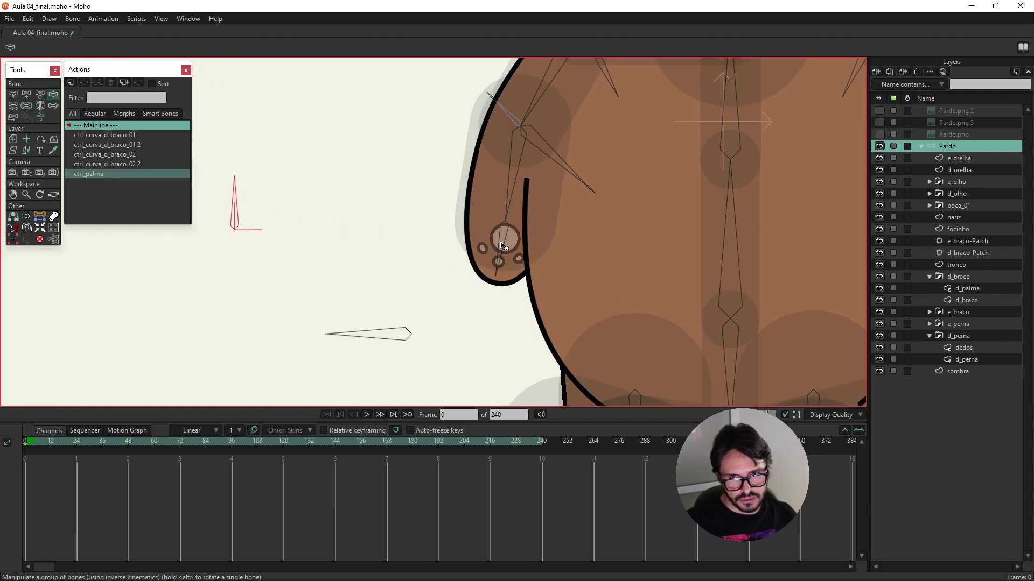
click(30, 446)
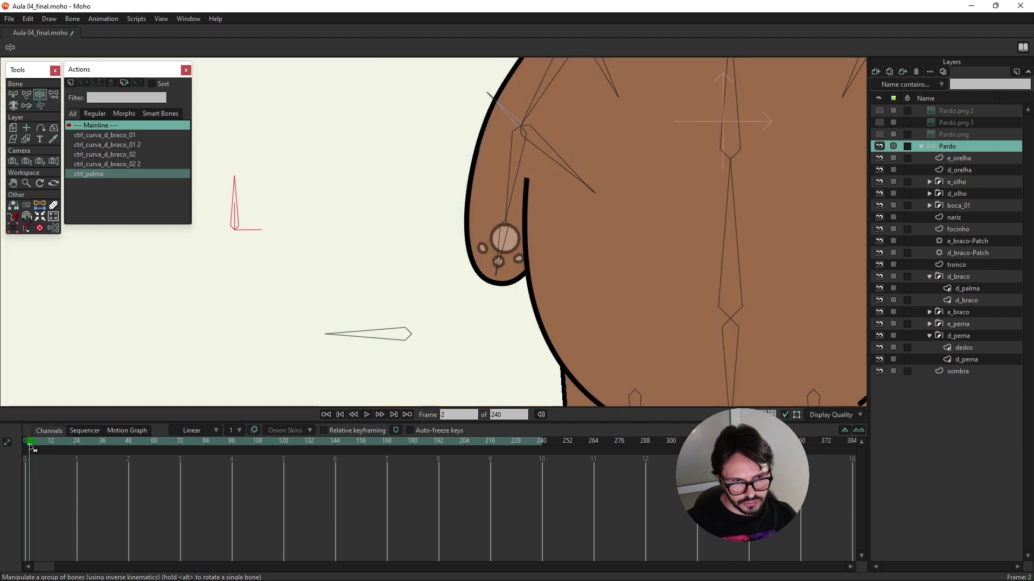
mouse_move(516, 181)
mouse_down()
mouse_move(425, 194)
mouse_move(436, 237)
mouse_up()
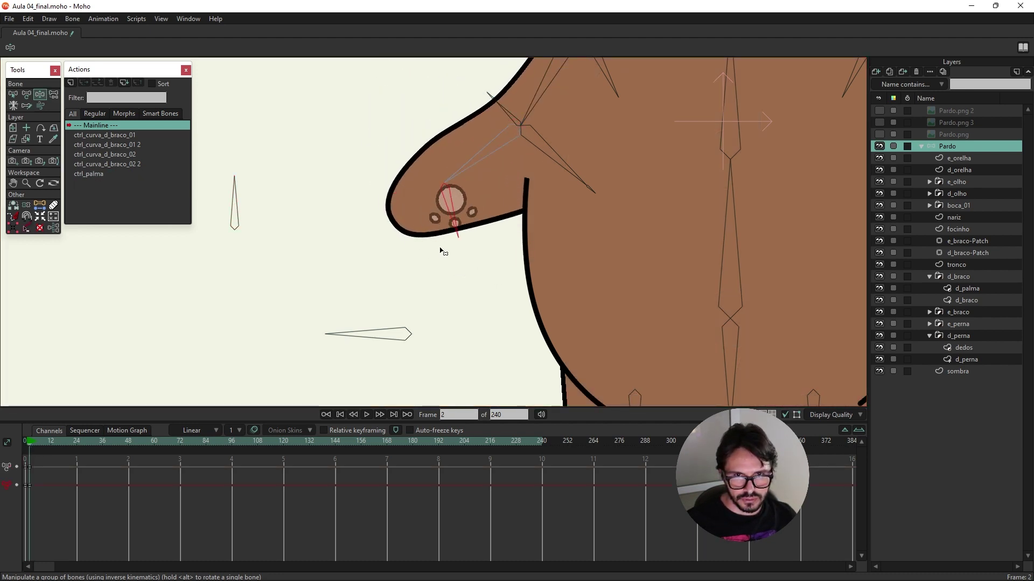
mouse_move(232, 195)
mouse_down()
mouse_move(306, 276)
mouse_move(214, 190)
mouse_move(224, 169)
mouse_move(254, 204)
mouse_move(245, 226)
mouse_move(256, 233)
mouse_up()
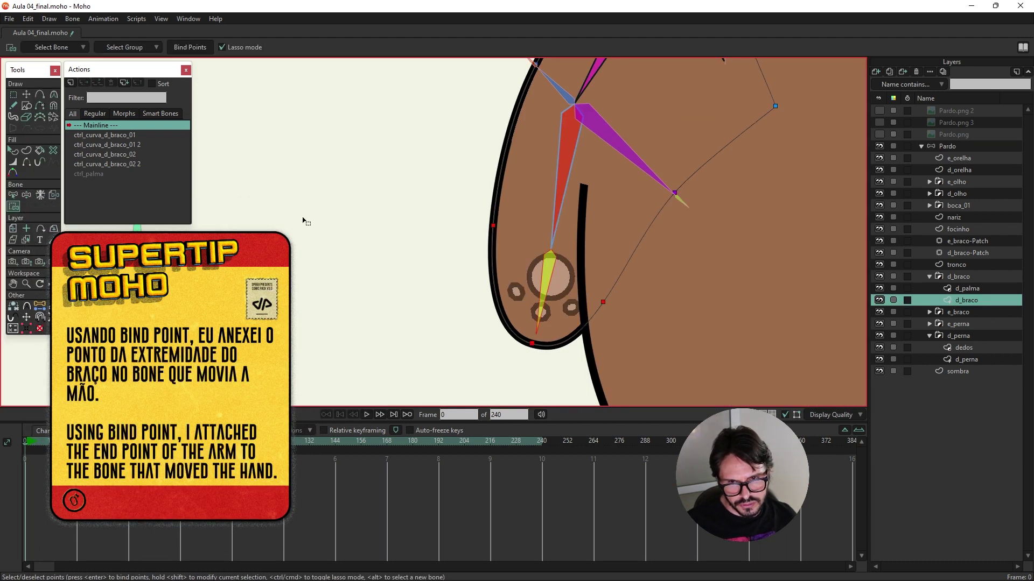
Step: Test the right hand bone up-left, then pull the arm down so it hangs vertically
click(26, 195)
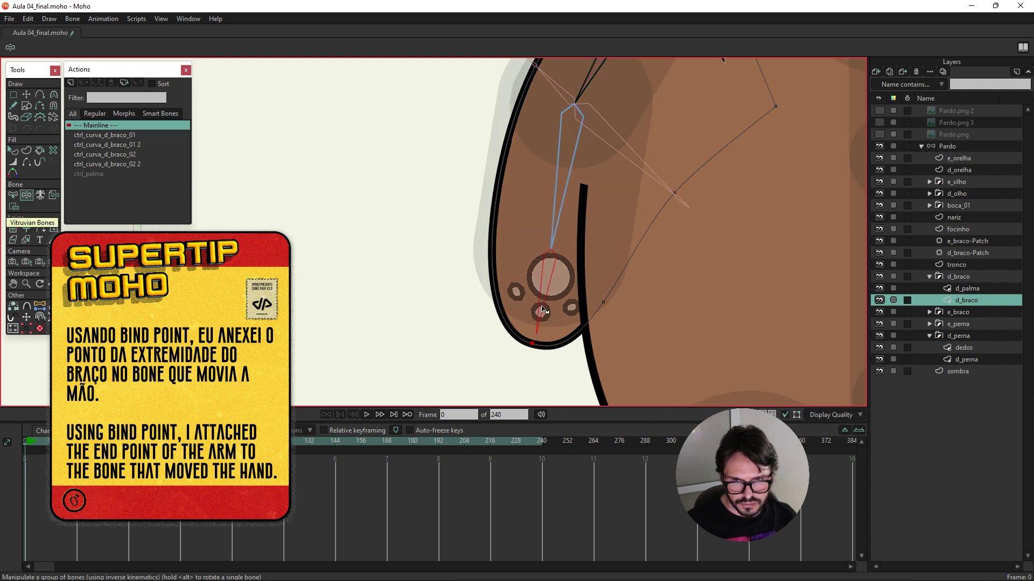
mouse_move(541, 307)
mouse_down()
mouse_move(496, 264)
mouse_move(473, 259)
mouse_up()
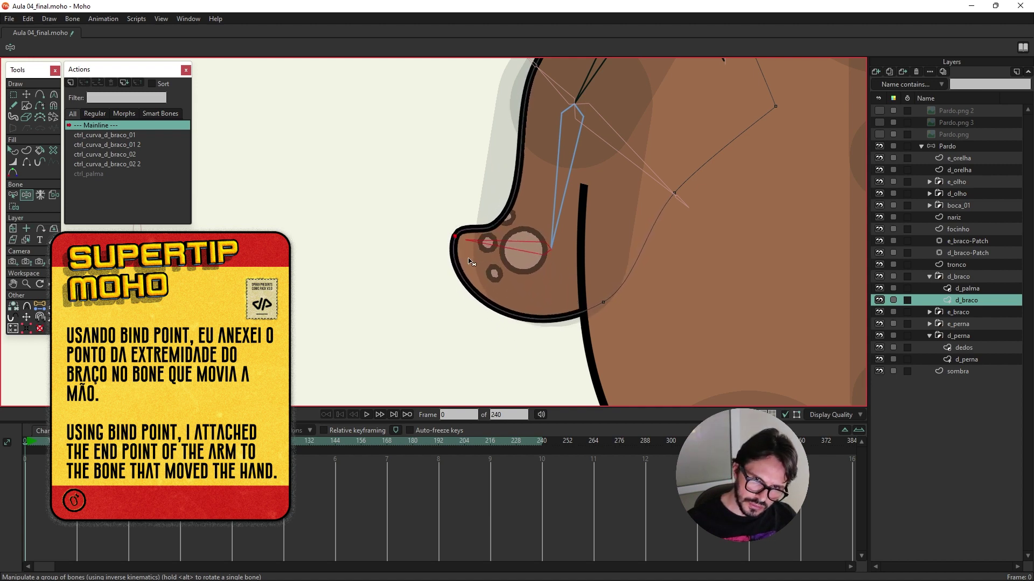
scroll(295, 190, down, 5)
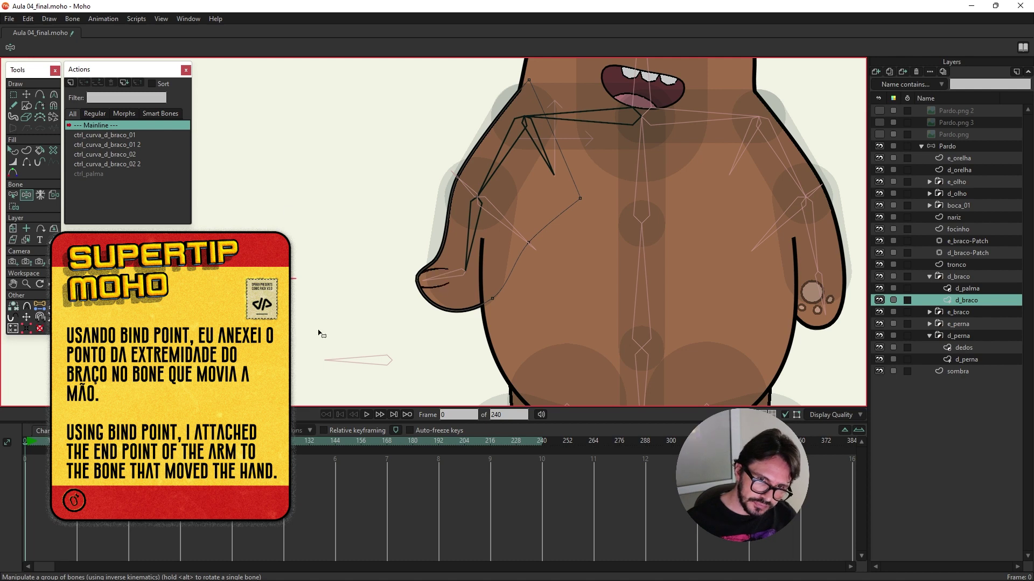
scroll(318, 337, down, 3)
scroll(280, 299, up, 2)
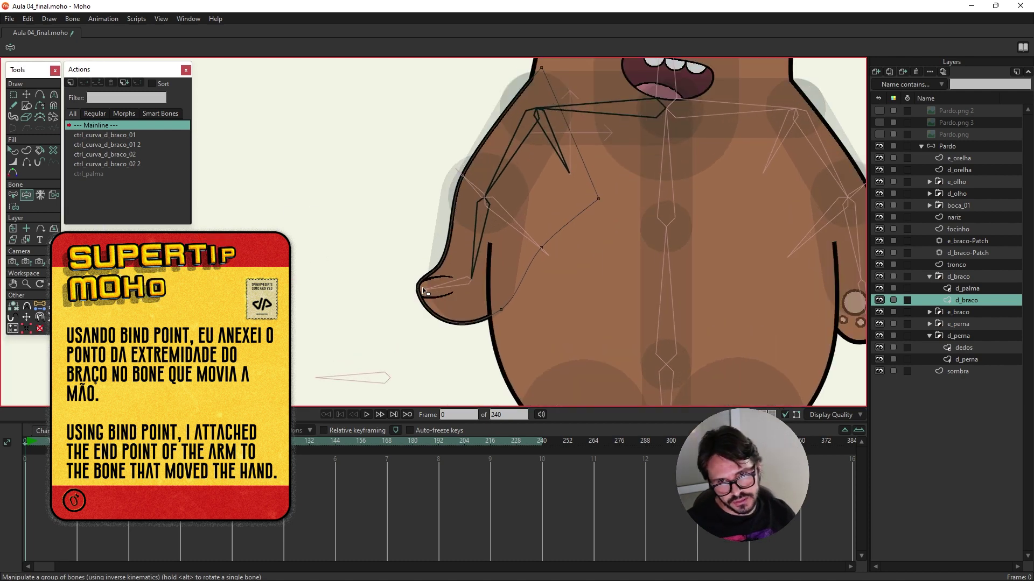
scroll(243, 259, up, 2)
scroll(203, 222, up, 1)
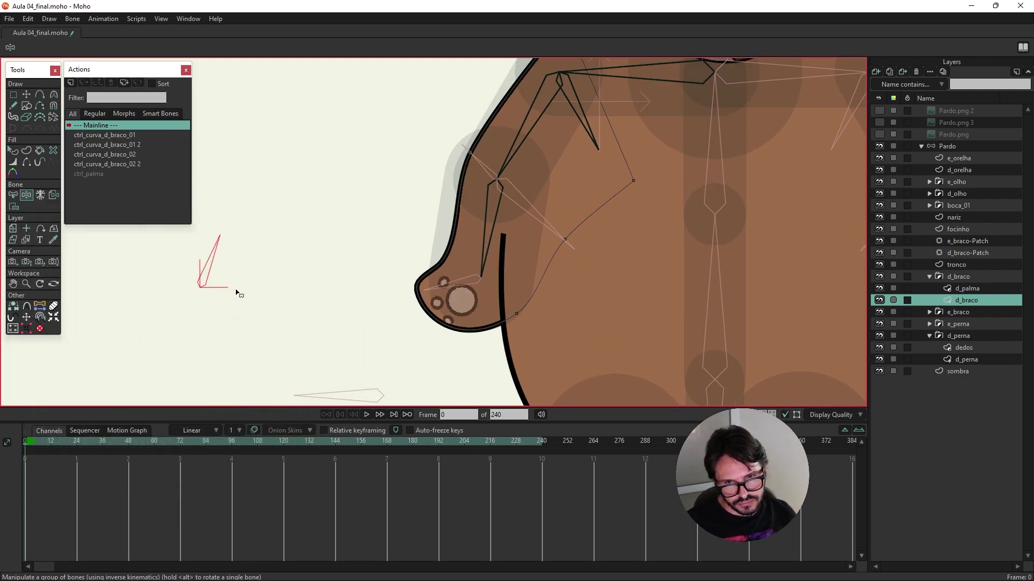
drag(477, 304, 461, 343)
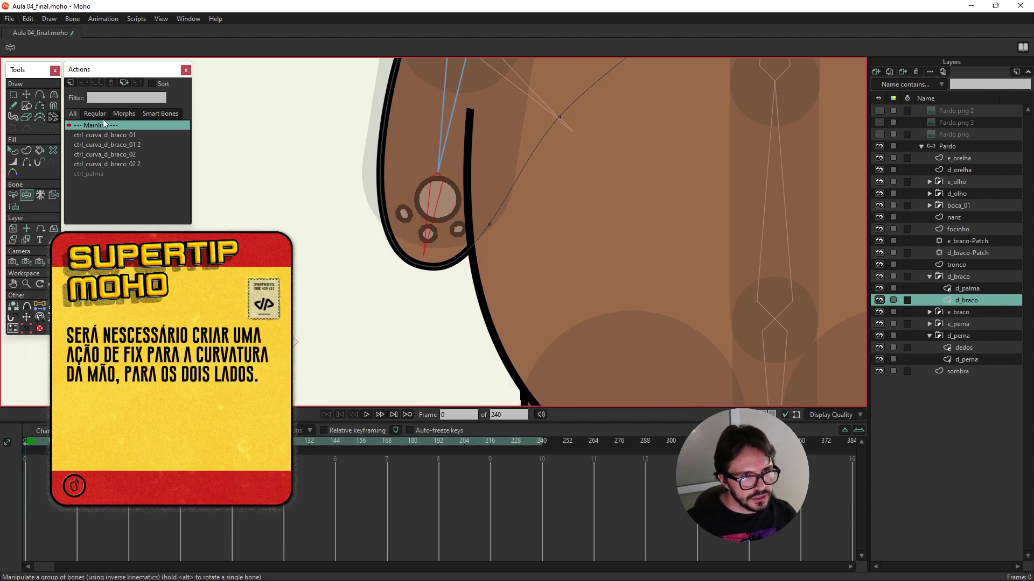
Step: Create the d_palma action and check the hand bone's -40 to 40 degree angle constraints
click(71, 83)
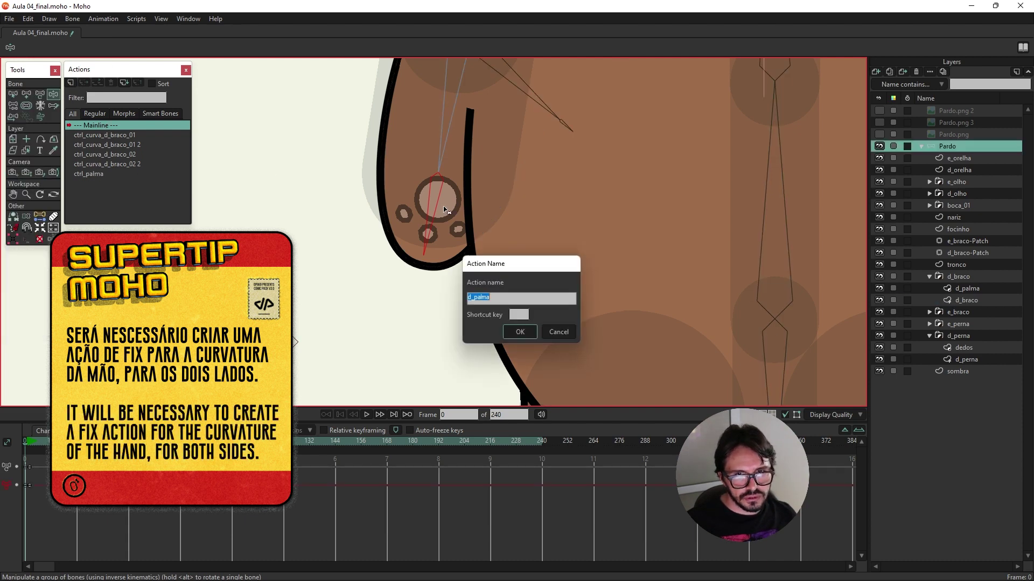
click(519, 333)
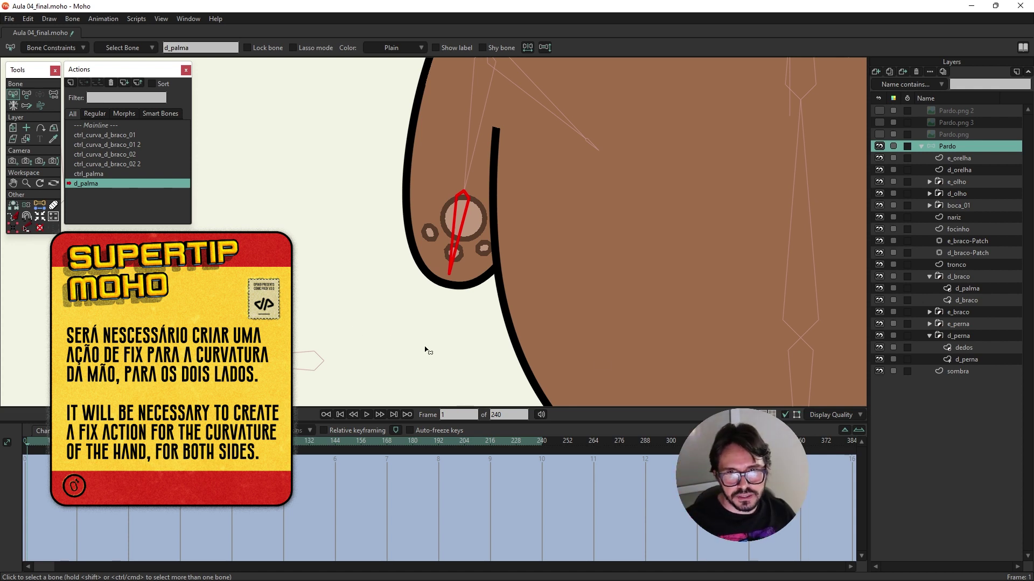
scroll(425, 350, down, 3)
scroll(426, 350, down, 3)
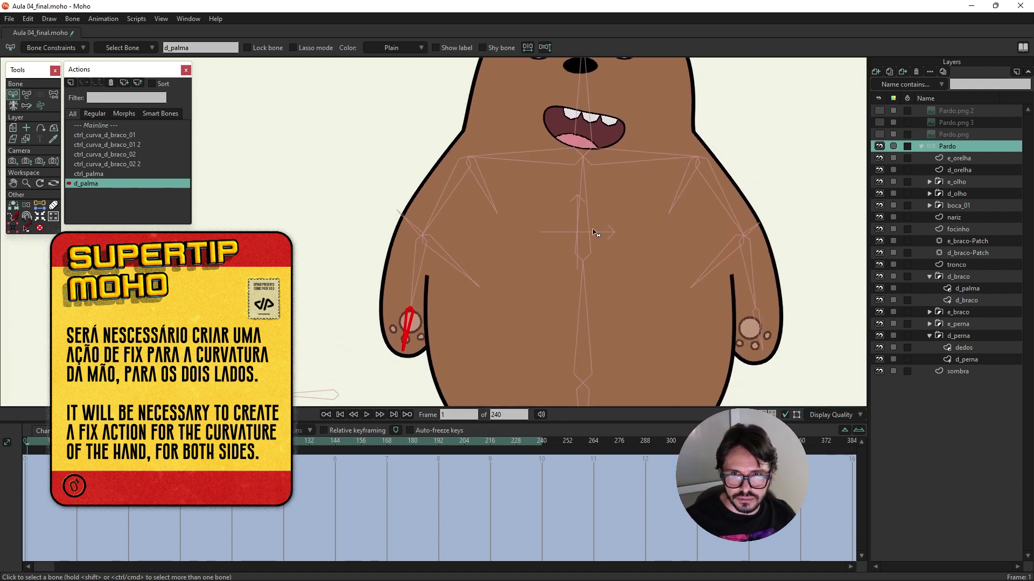
scroll(604, 195, up, 2)
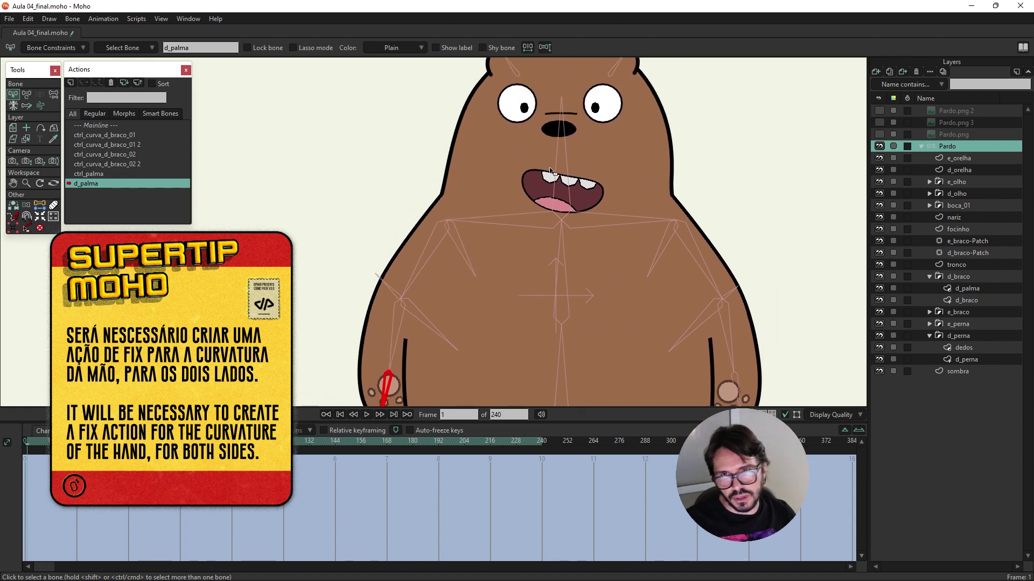
scroll(484, 267, up, 2)
scroll(397, 266, up, 2)
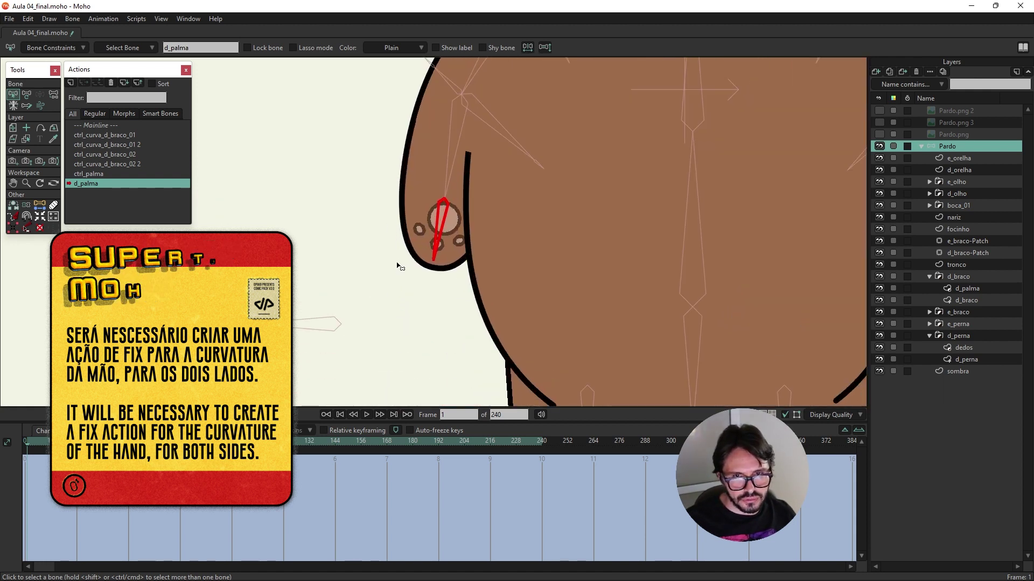
scroll(386, 270, up, 2)
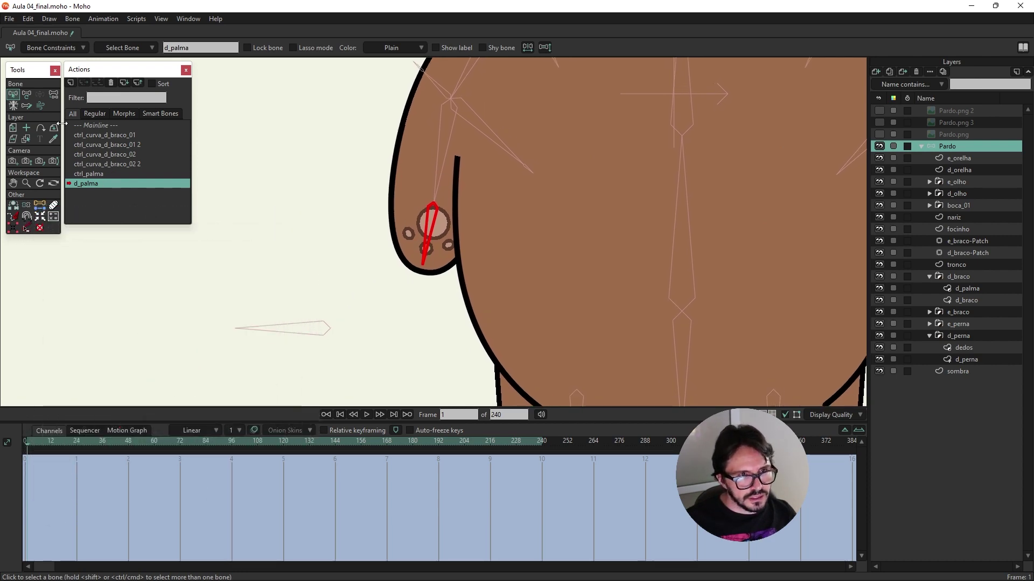
click(70, 49)
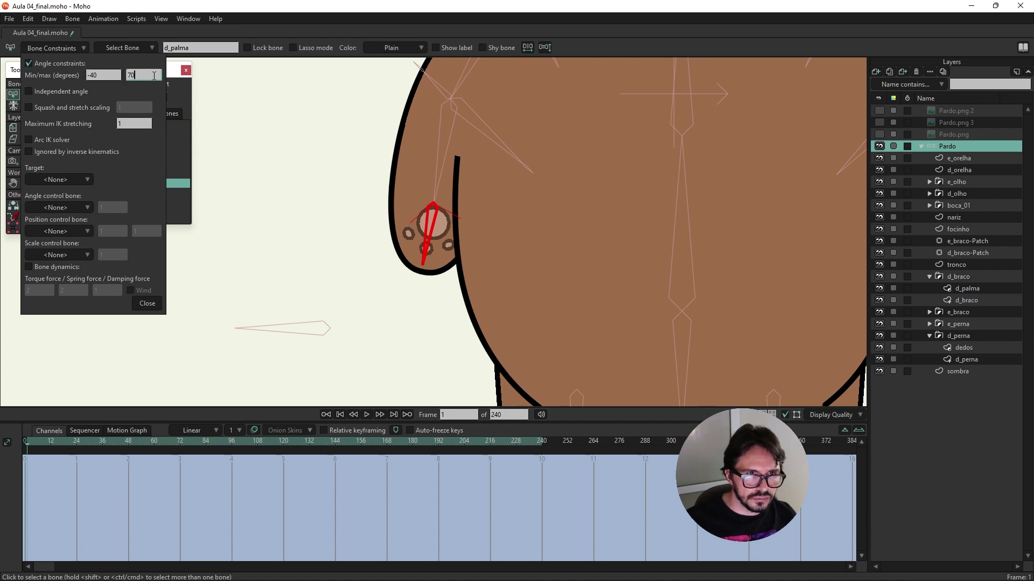
Step: Rotate the d_palma hand bone to bend the palm
click(147, 304)
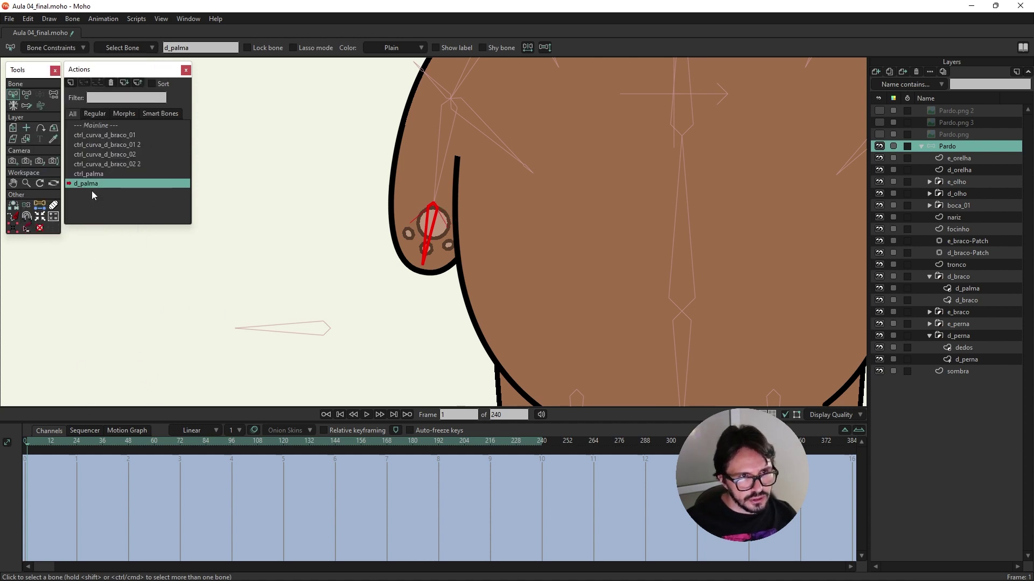
click(26, 94)
drag(426, 252, 394, 230)
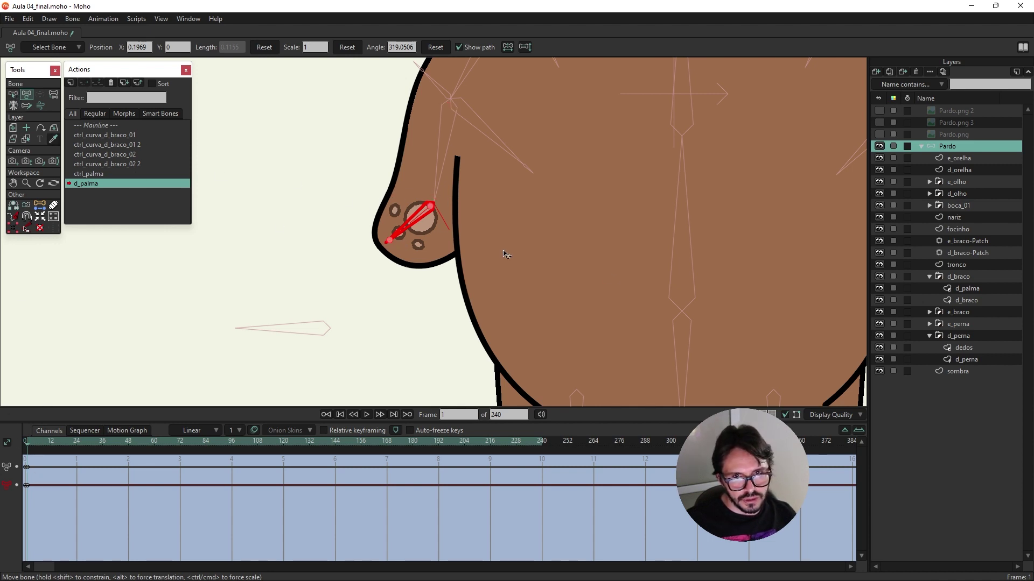
Step: On the d_braco layer, bulge the hand outline left and smooth its curve handle
ctrl+alt+click(395, 188)
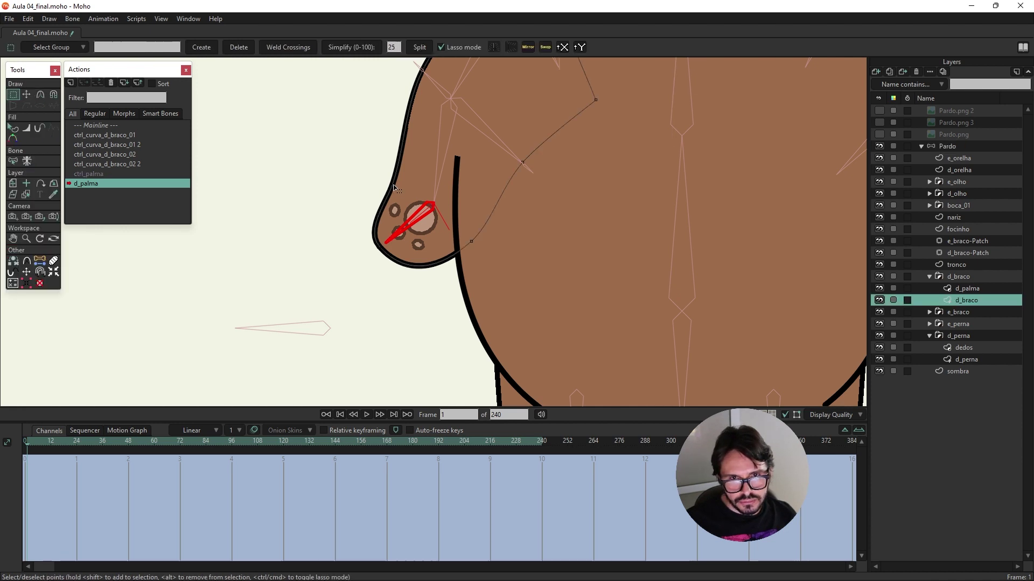
scroll(384, 192, up, 2)
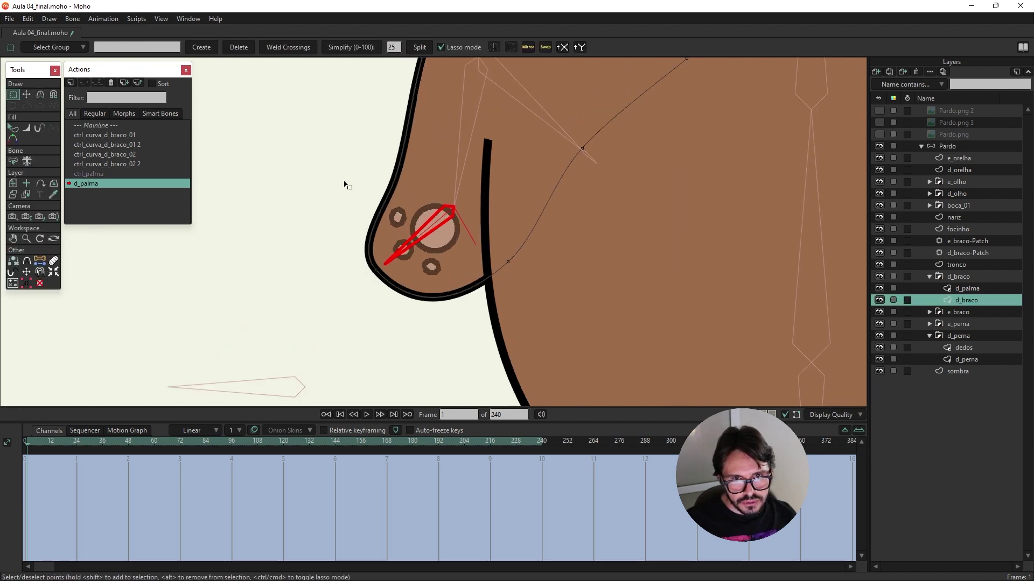
click(26, 95)
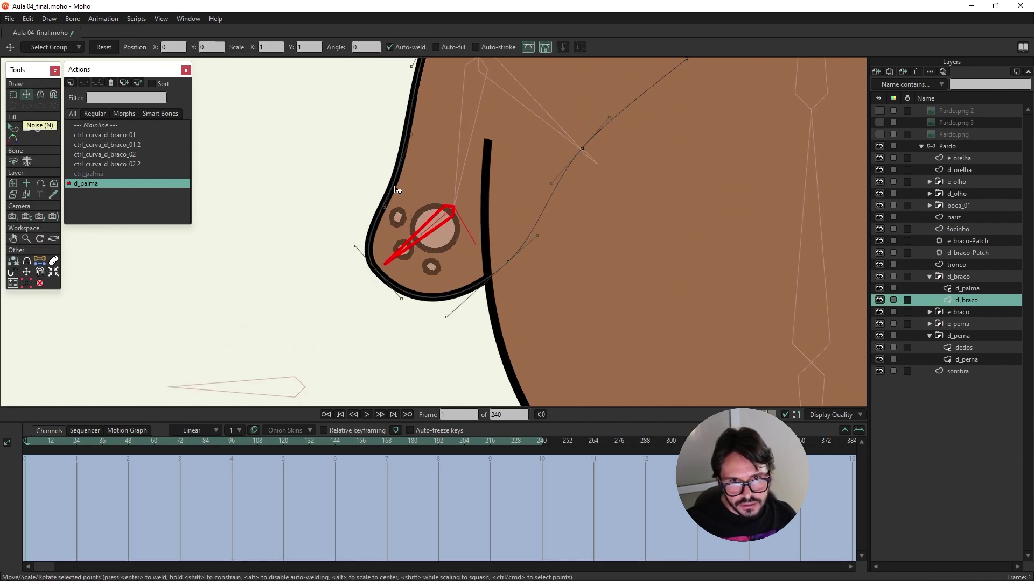
click(395, 186)
scroll(394, 191, up, 1)
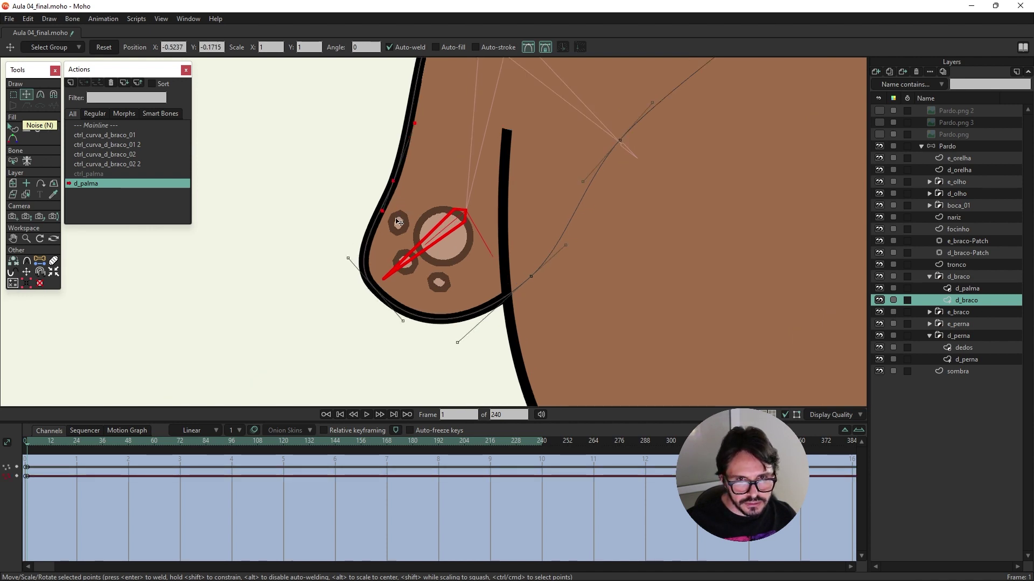
drag(385, 214, 367, 203)
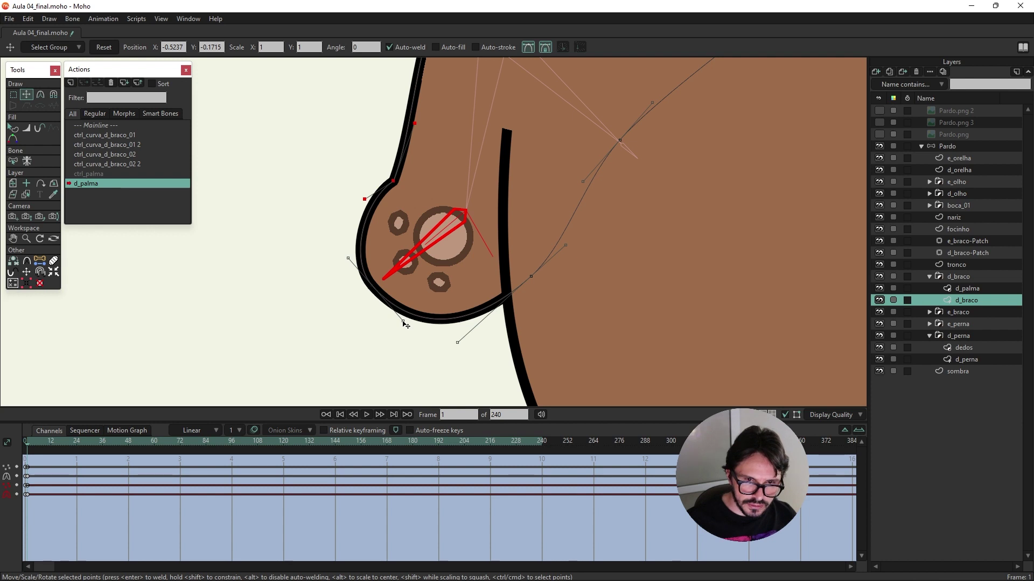
drag(403, 323, 396, 326)
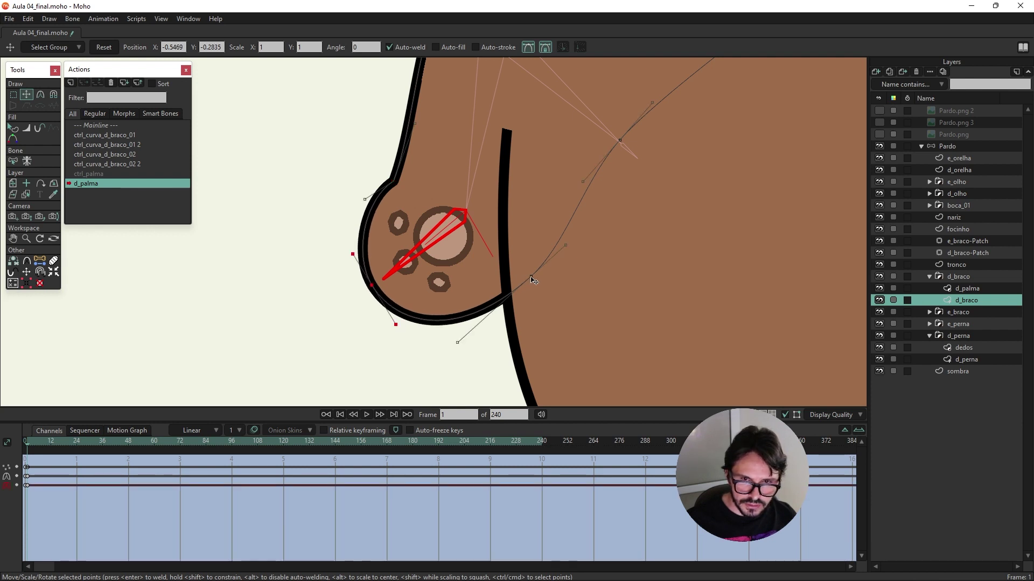
Step: Set the interpolation of the frame-0 keys in all channels and preview the hand pose
drag(44, 458, 20, 514)
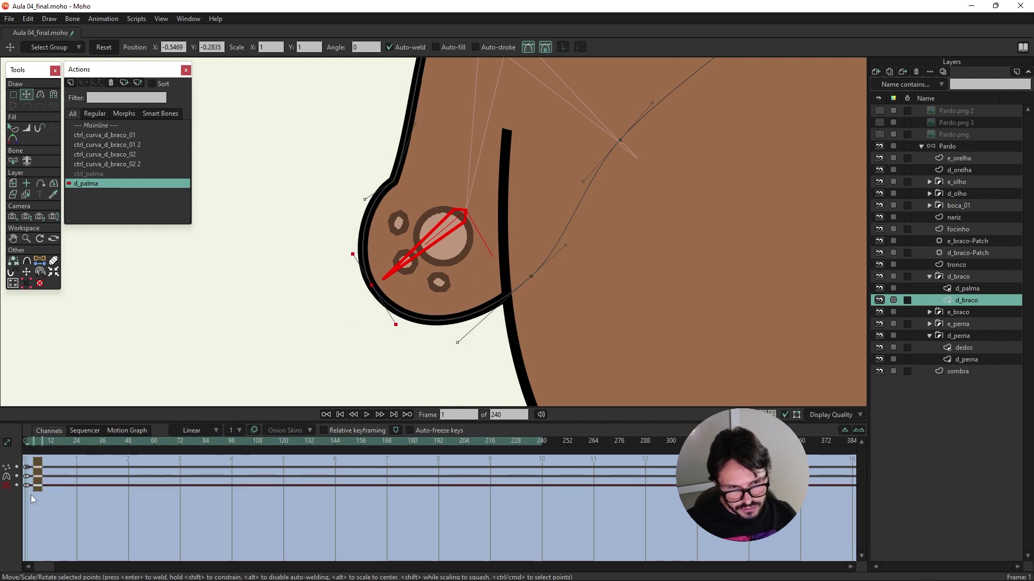
right_click(28, 481)
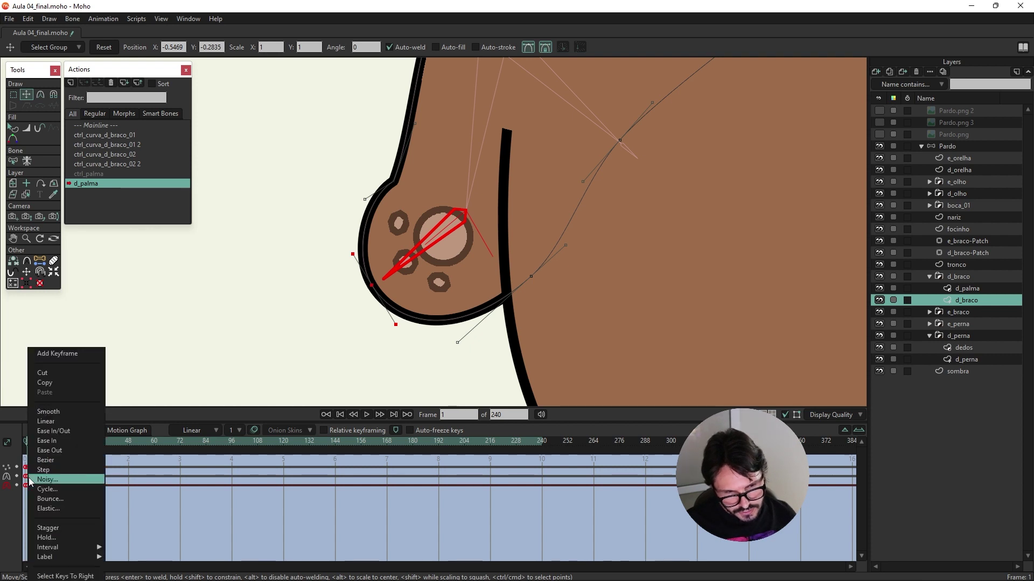
click(46, 466)
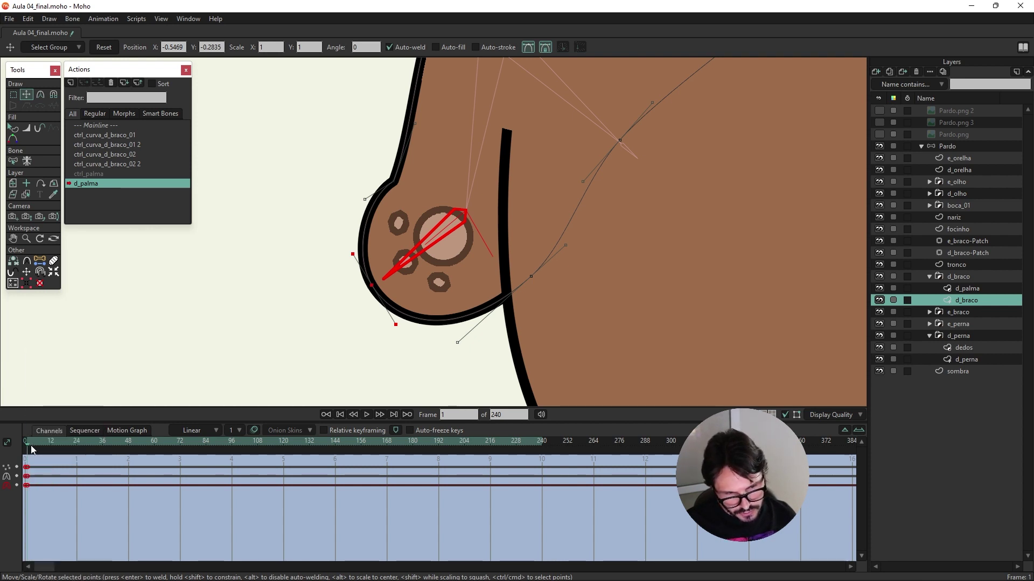
drag(31, 445, 28, 444)
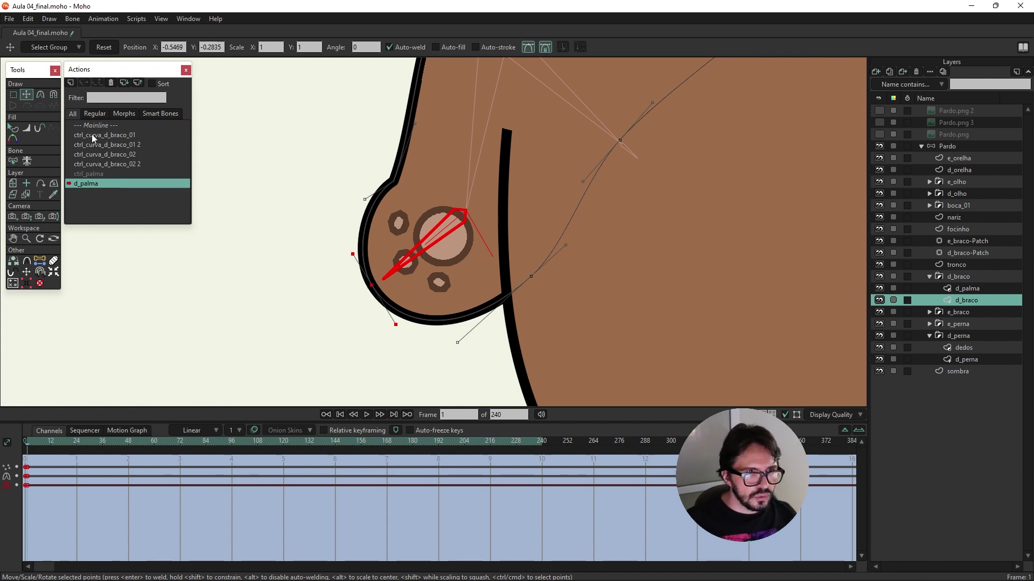
Step: Create d_palma 2 on Pardo, bend the hand bone the opposite way, and isolate d_braco
click(70, 83)
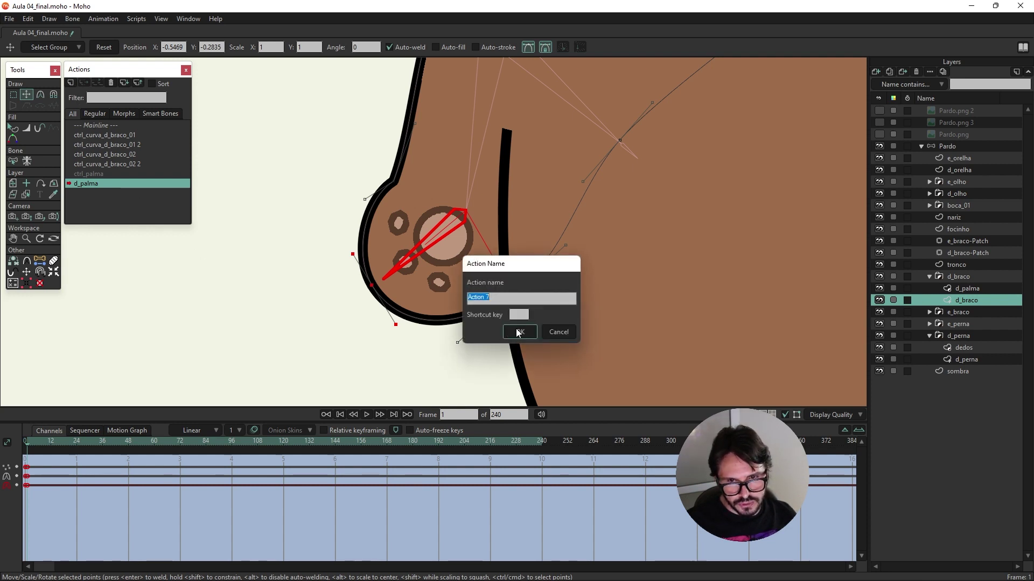
click(557, 332)
click(948, 149)
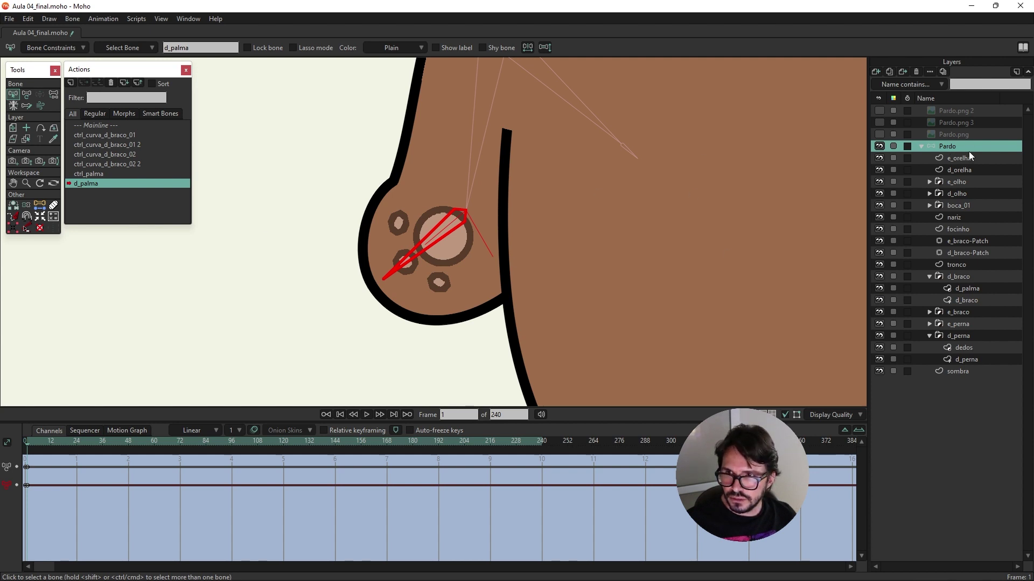
click(71, 84)
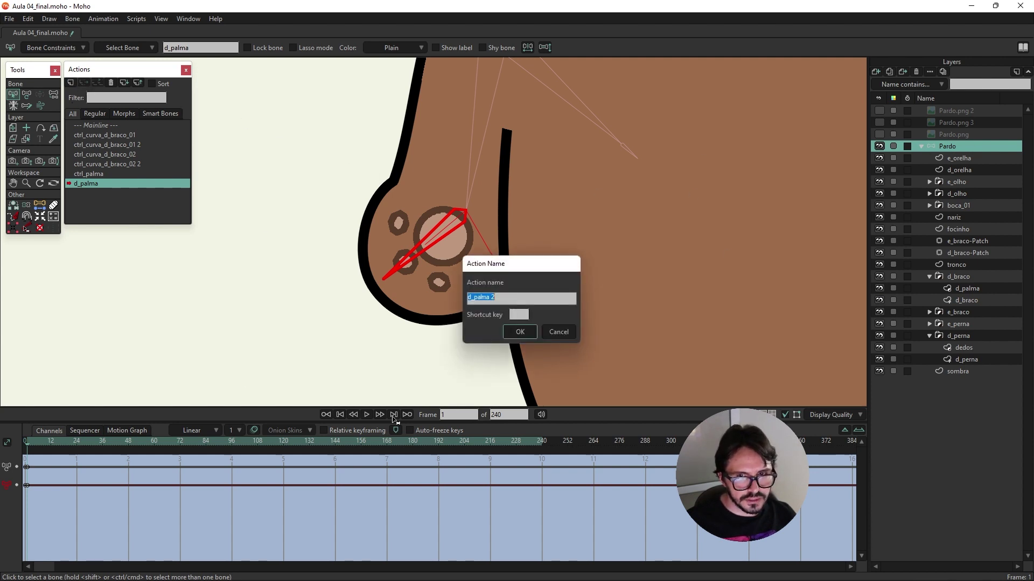
click(515, 331)
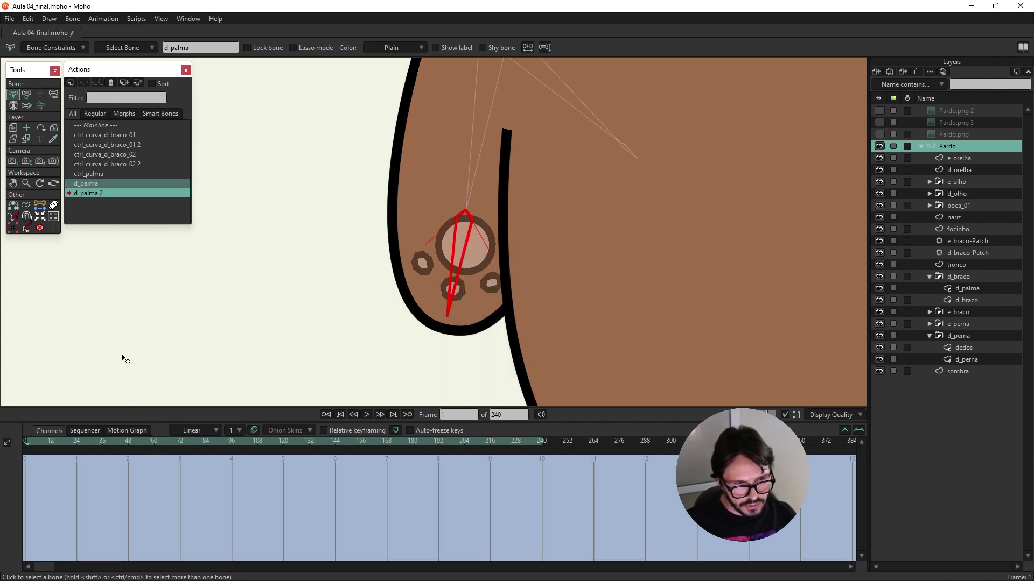
click(27, 95)
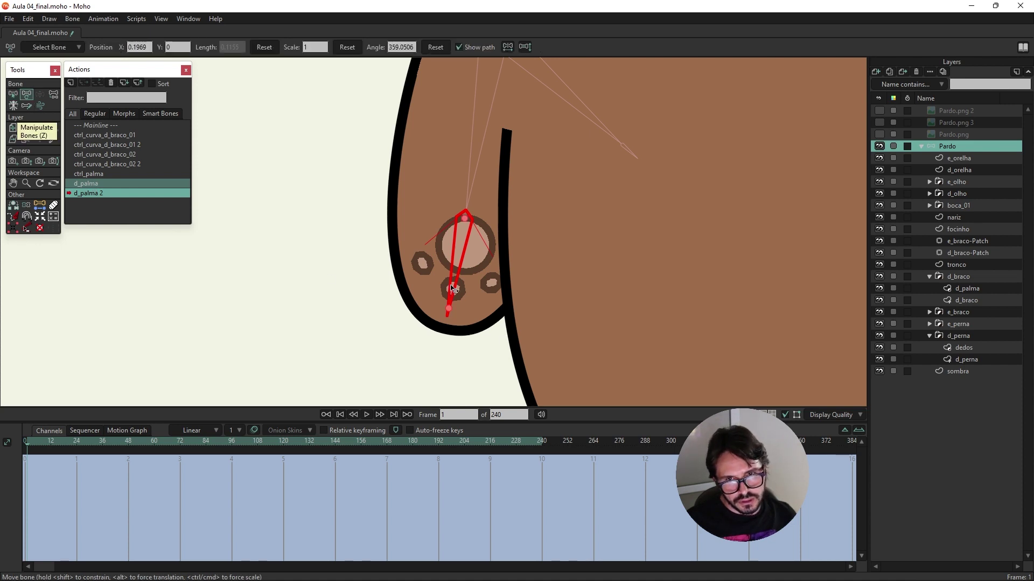
drag(452, 290, 512, 274)
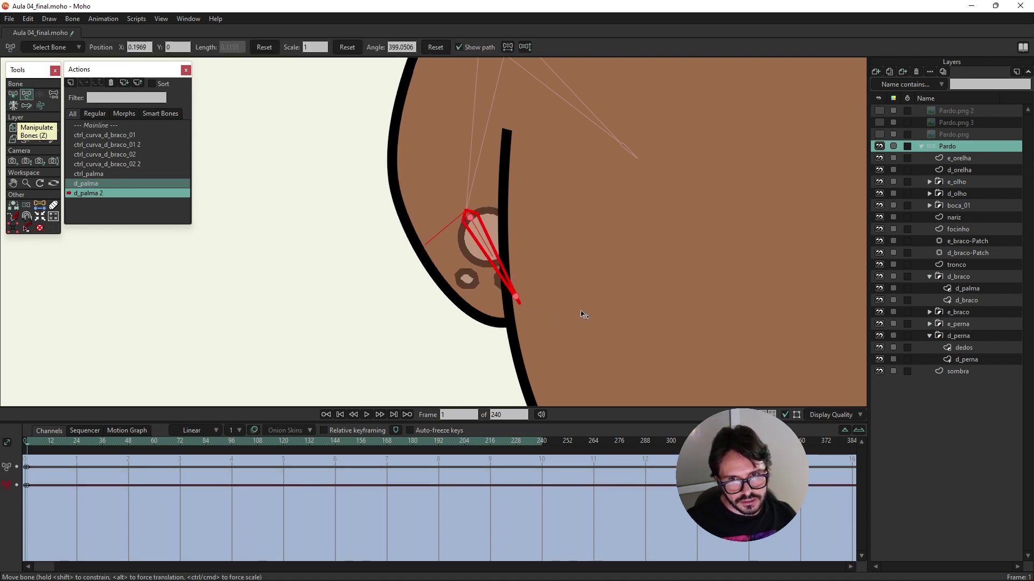
alt+click(958, 277)
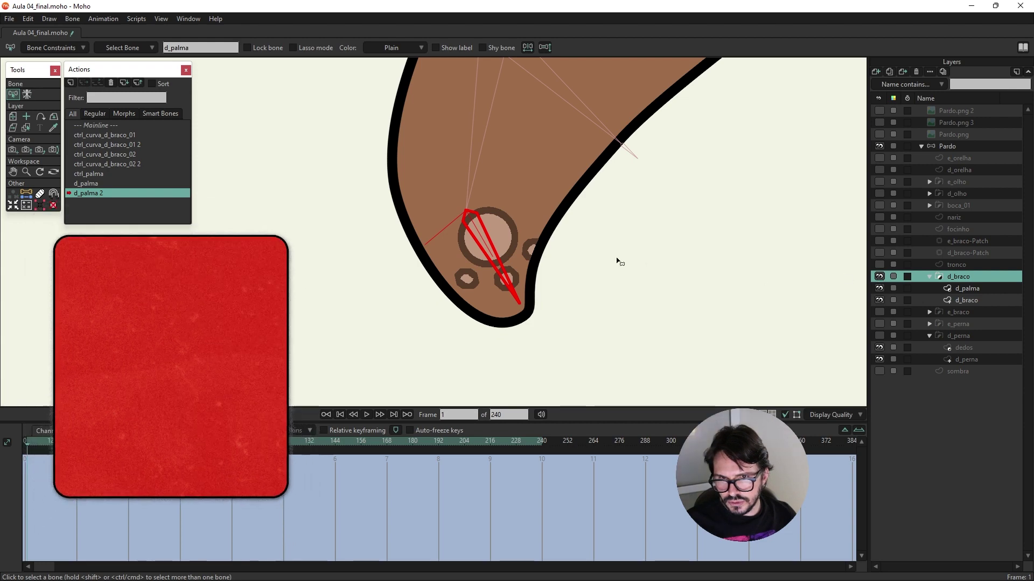
Step: Isolate the d_braco arm folder and select its vector artwork layer for point editing
alt+click(881, 279)
double_click(881, 280)
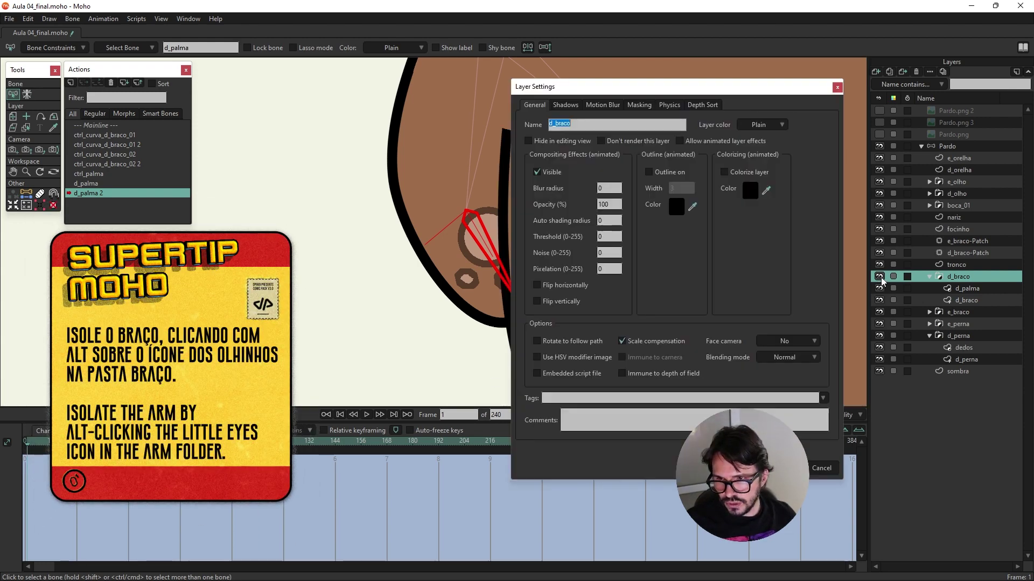
click(818, 467)
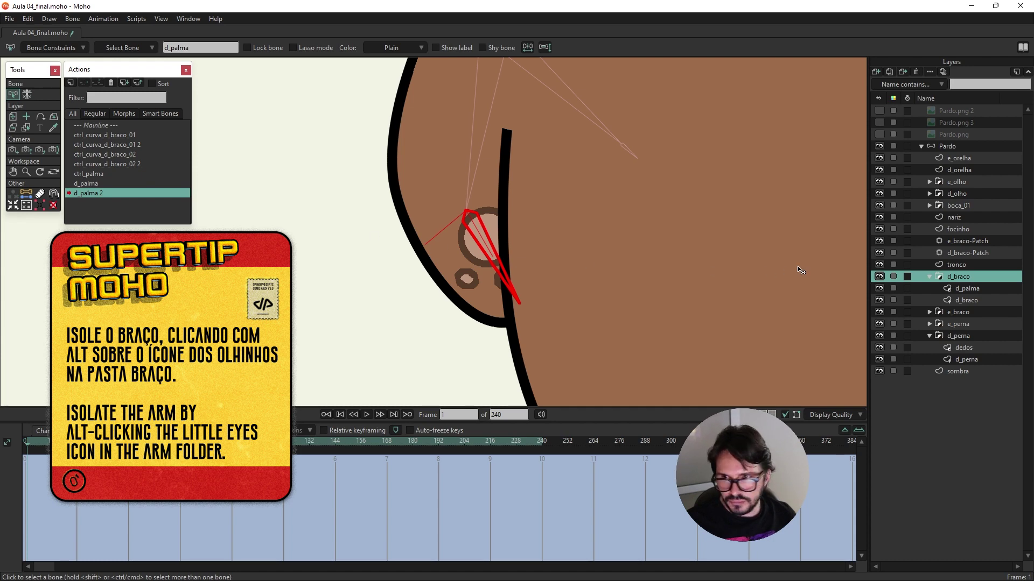
alt+click(881, 277)
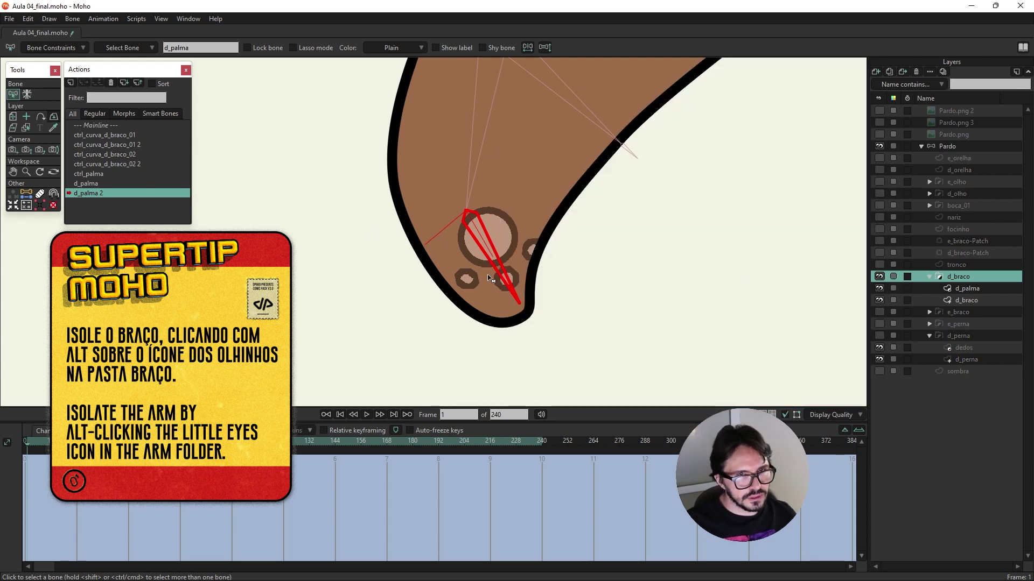
click(973, 301)
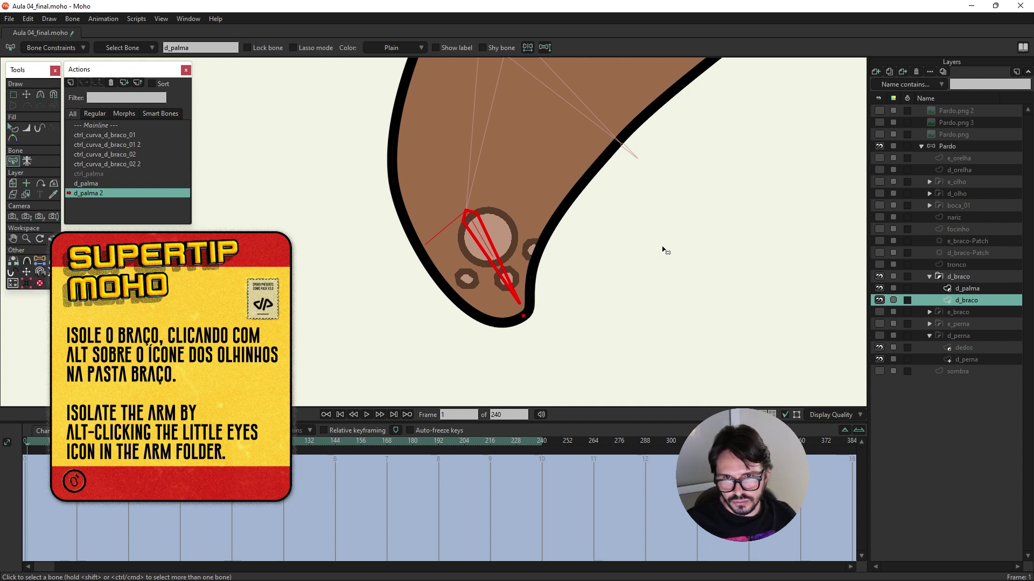
click(27, 95)
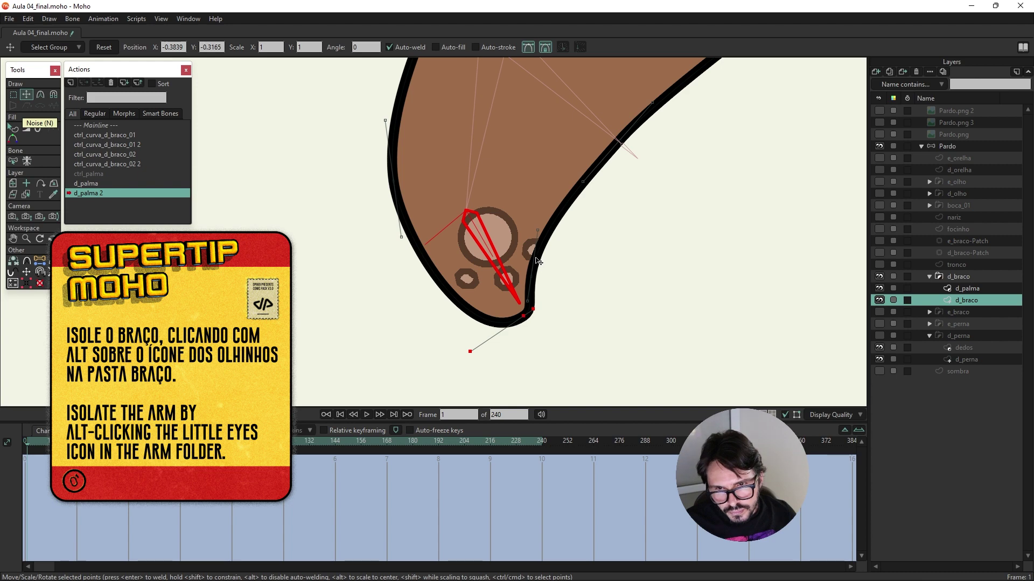
key(ctrl+a)
Step: Reshape the arm outline at the wrist, around the elbow, and along the hand
click(532, 278)
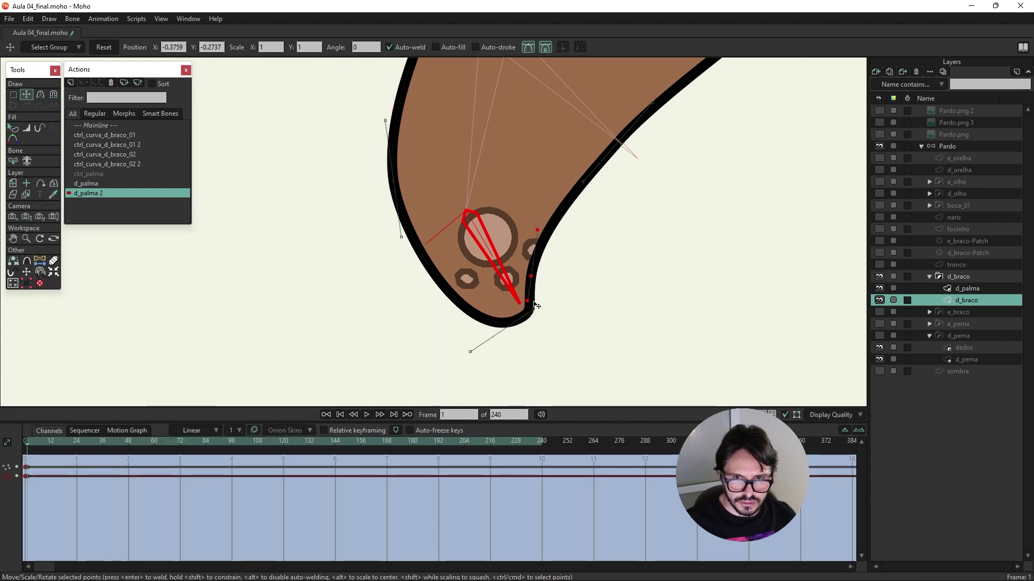
drag(532, 278, 548, 237)
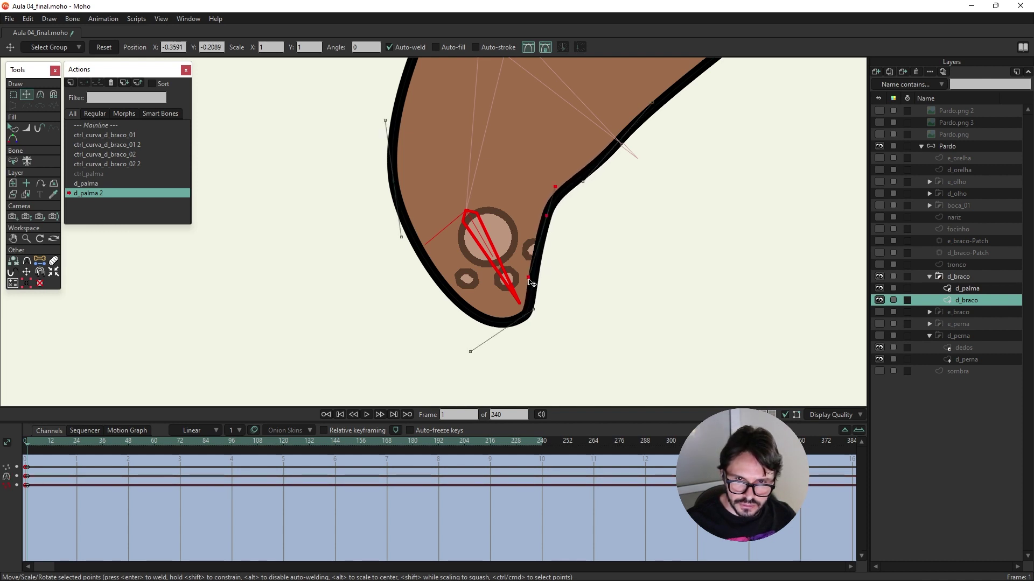
drag(532, 283, 573, 279)
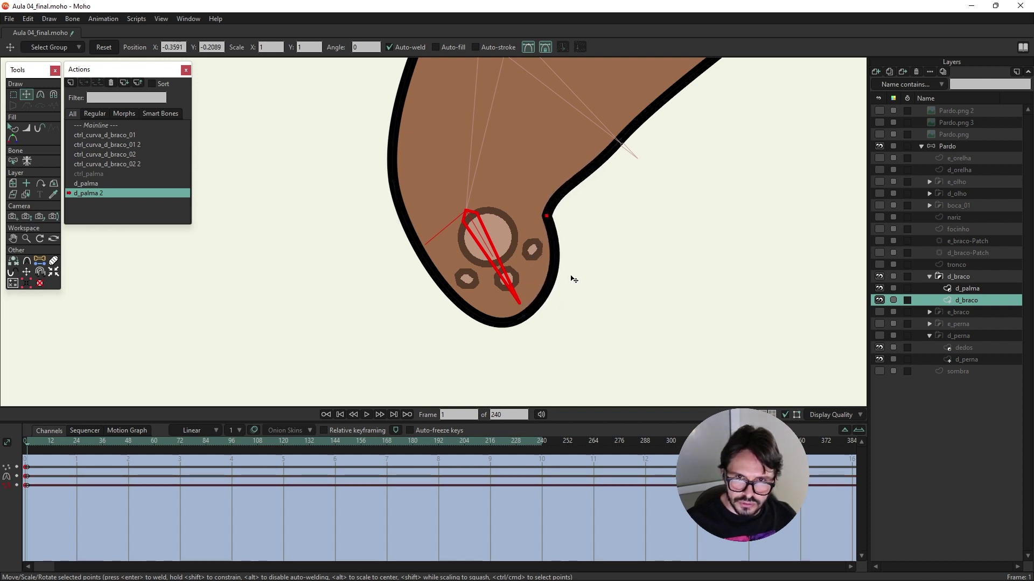
mouse_move(561, 198)
mouse_down()
mouse_move(571, 197)
mouse_move(558, 230)
mouse_move(568, 204)
mouse_up()
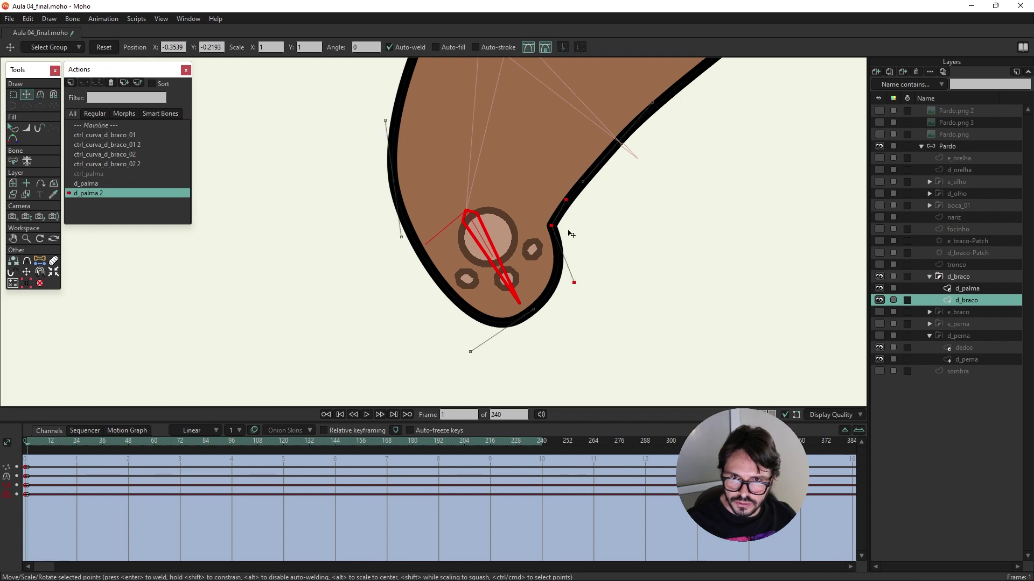
key(ctrl+a)
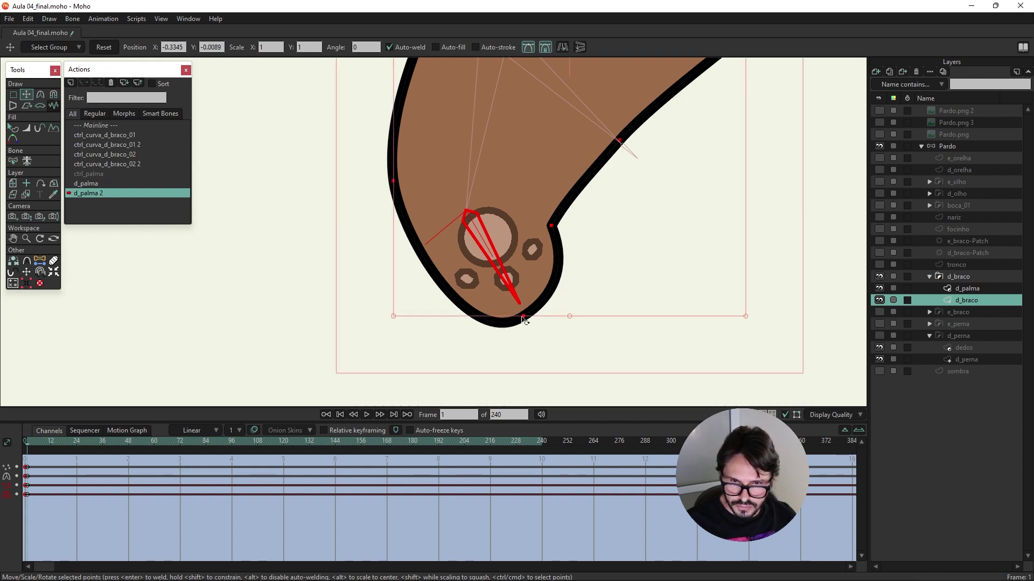
click(524, 318)
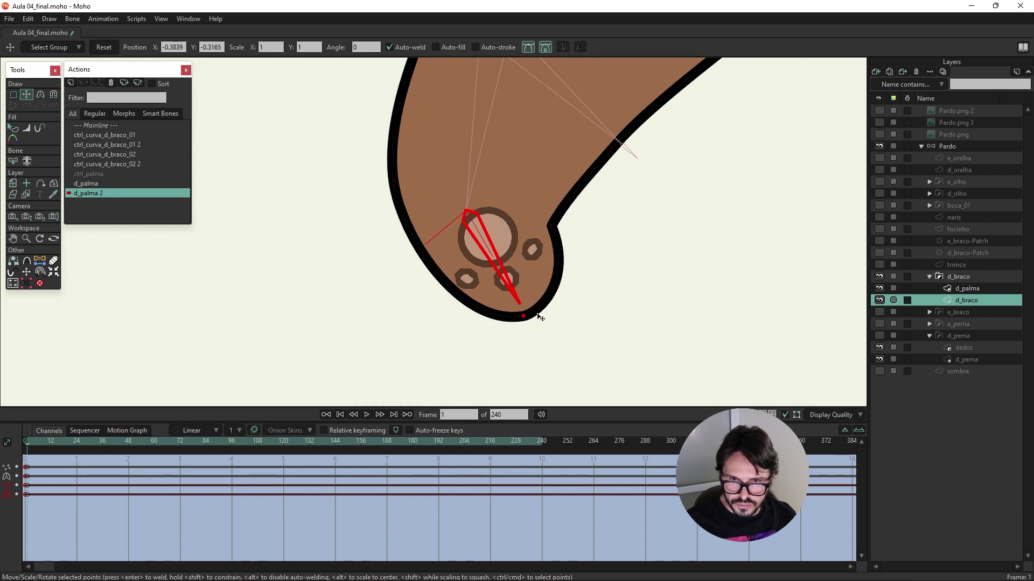
drag(470, 351, 460, 325)
Step: Reshape the lower-left and bottom arm outline curves, then return to the mainline
key(ctrl+a)
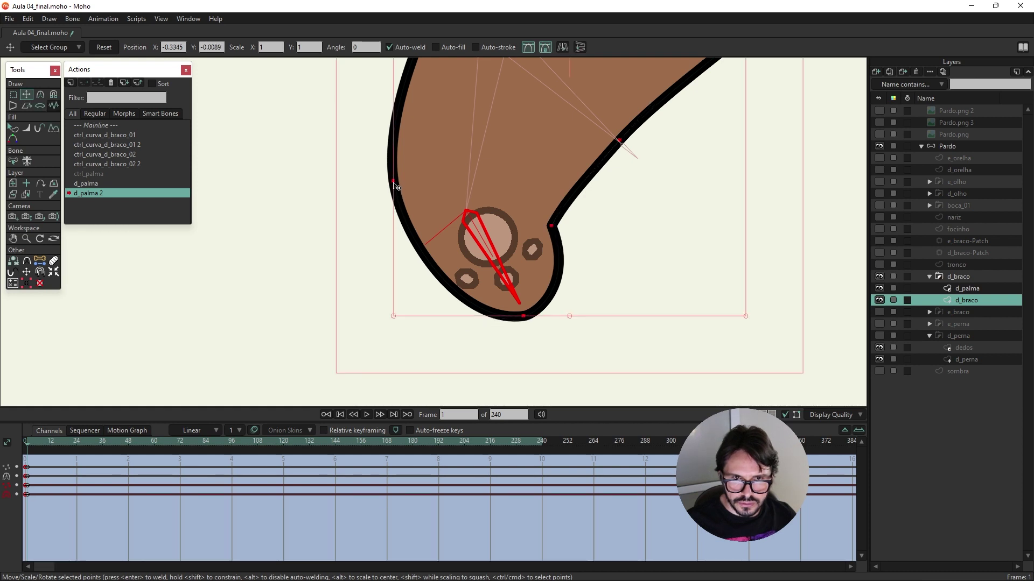
click(394, 182)
drag(399, 238, 406, 275)
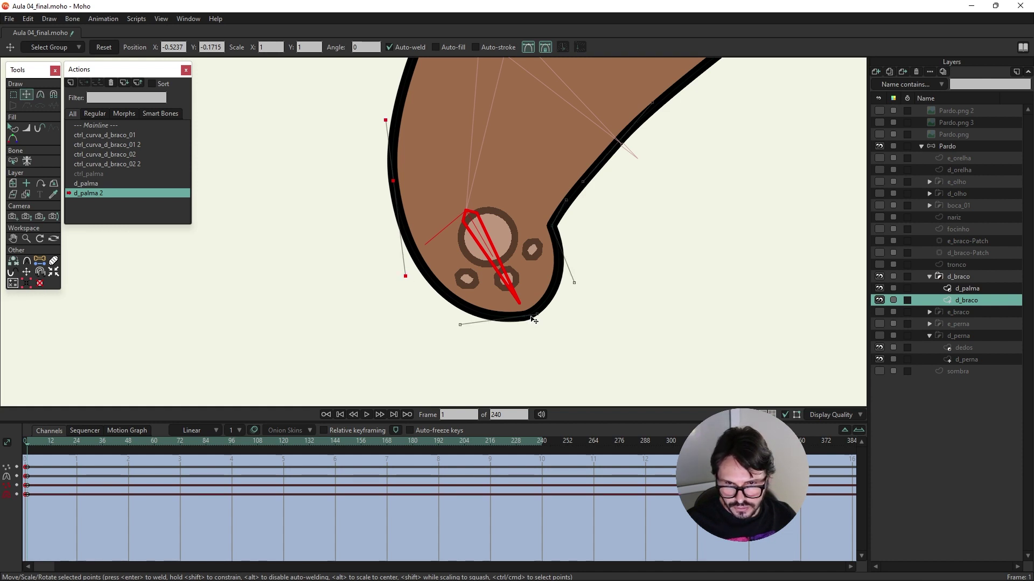
click(520, 318)
drag(463, 328, 465, 343)
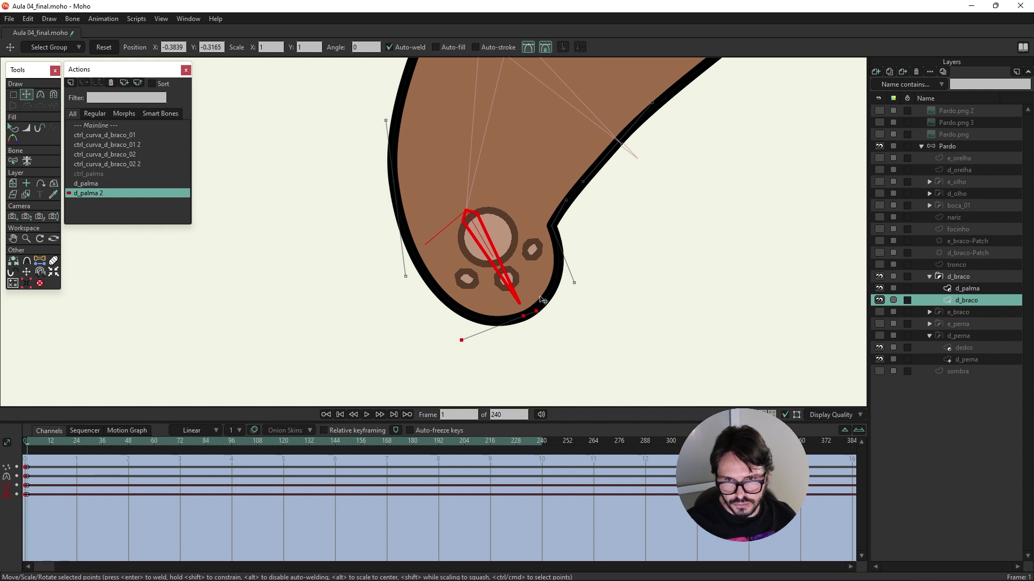
click(104, 125)
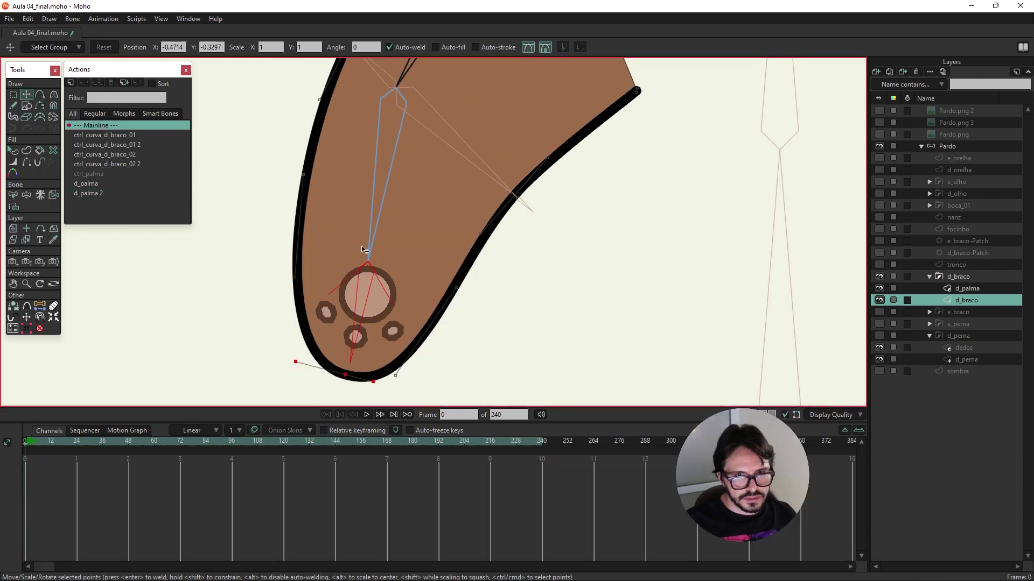
Step: Select the Pardo bone layer and frame the bear rig in view
scroll(364, 251, down, 2)
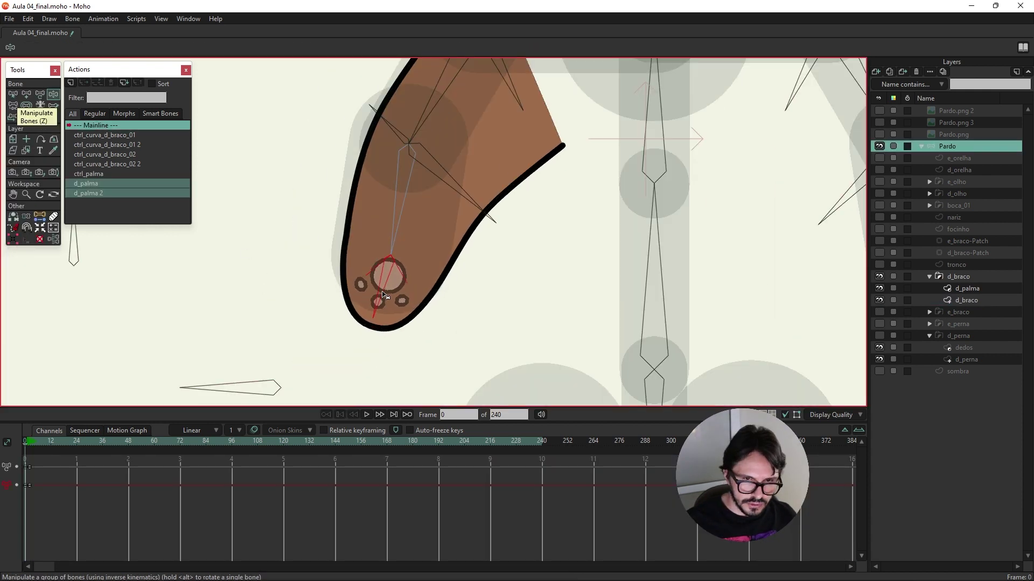
drag(398, 291, 439, 305)
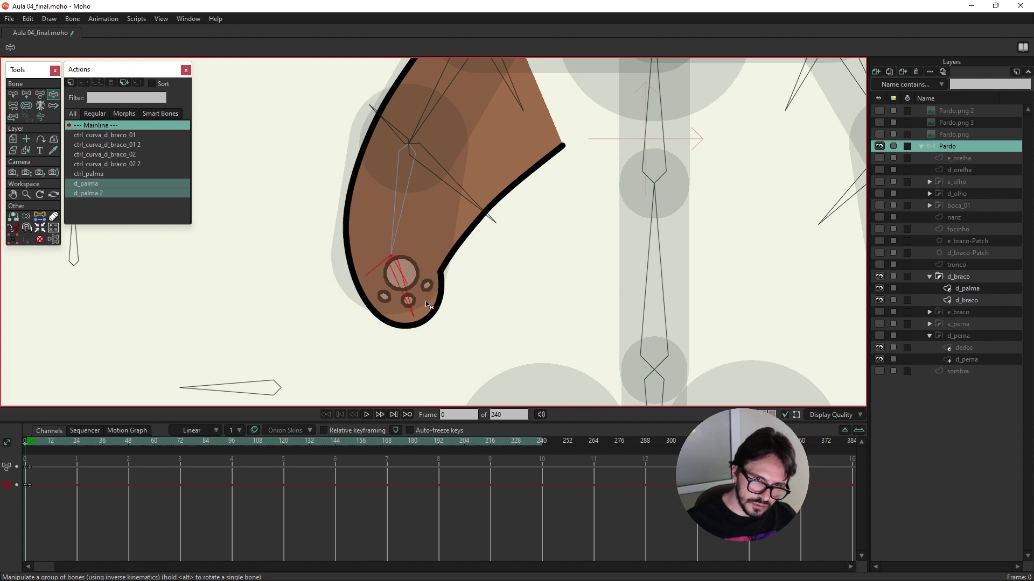
drag(312, 303, 469, 265)
scroll(468, 265, down, 2)
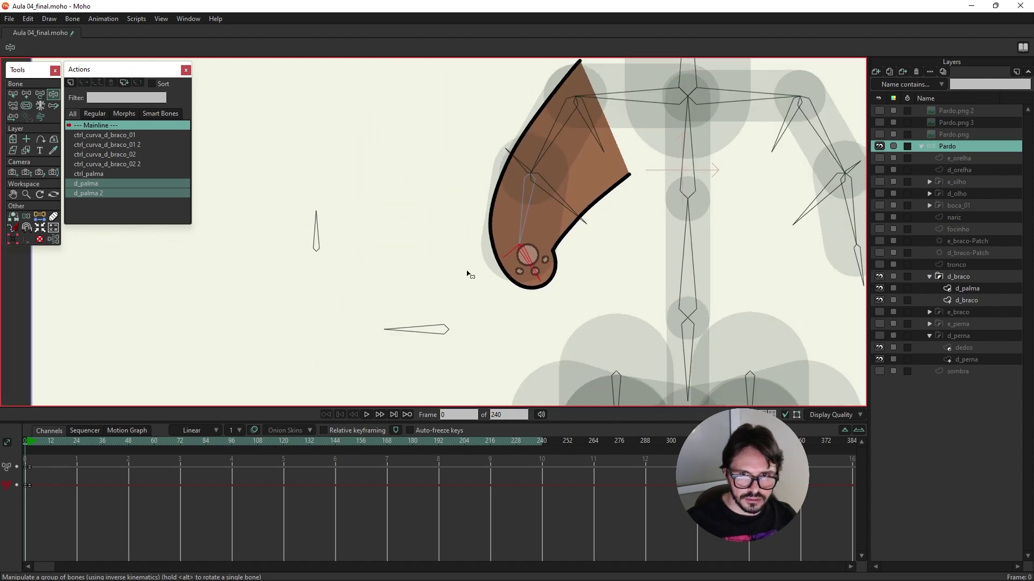
Step: Rotate ctrl_palma to curl and relax the fingers, then test the arm curve control
drag(318, 242, 349, 271)
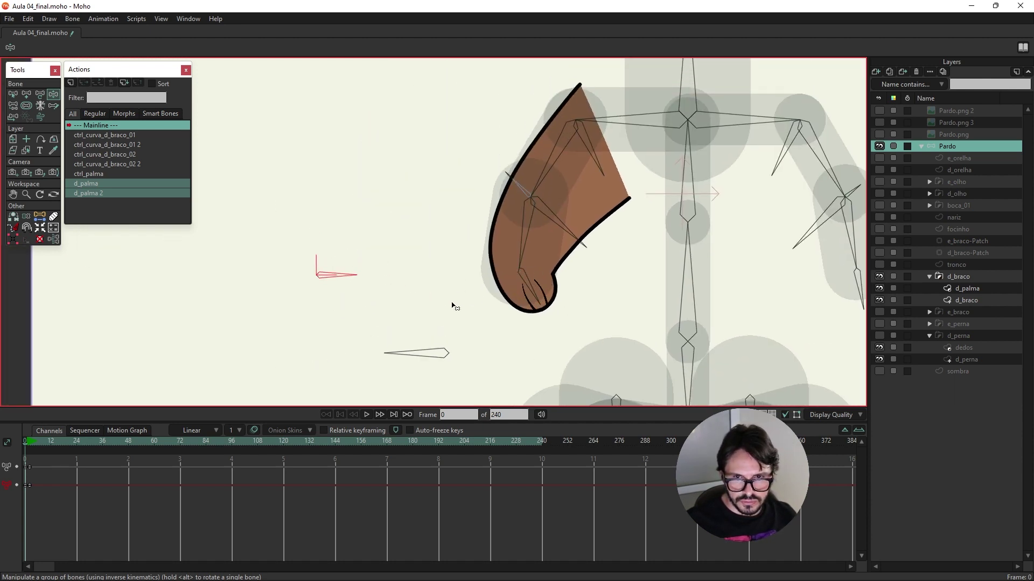
mouse_move(447, 298)
mouse_down()
mouse_move(272, 260)
mouse_move(356, 275)
mouse_up()
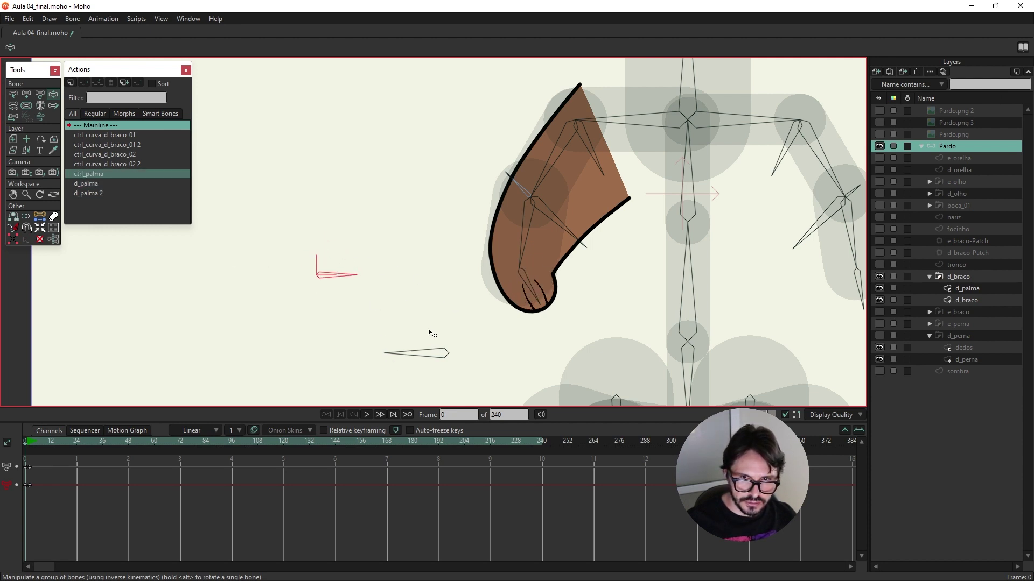
mouse_move(530, 296)
mouse_down()
mouse_move(372, 286)
mouse_move(316, 162)
mouse_move(384, 322)
mouse_move(364, 242)
mouse_move(380, 258)
mouse_move(350, 272)
mouse_move(387, 129)
mouse_move(478, 385)
mouse_move(434, 328)
mouse_move(385, 102)
mouse_move(344, 2)
mouse_up()
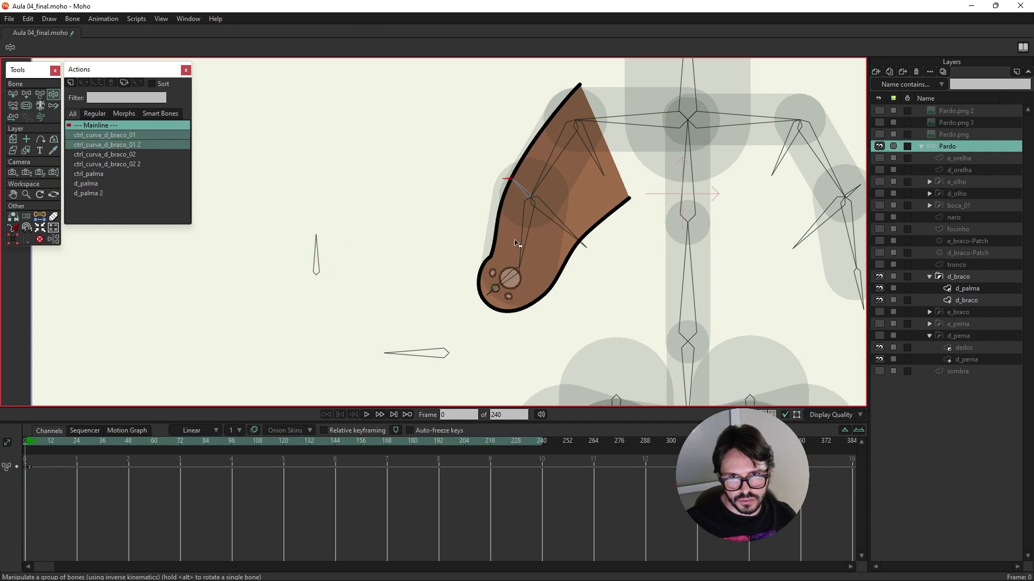
scroll(514, 238, up, 1)
drag(526, 186, 529, 174)
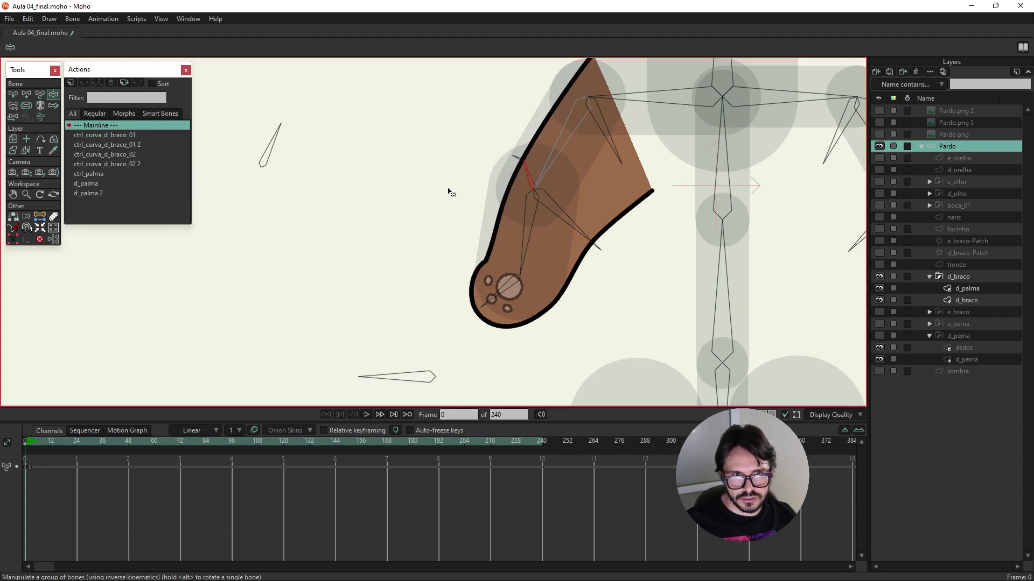
scroll(449, 191, down, 3)
Step: Pick ctrl_palma and reparent it to empty canvas, then return to Manipulate Bones
key(z)
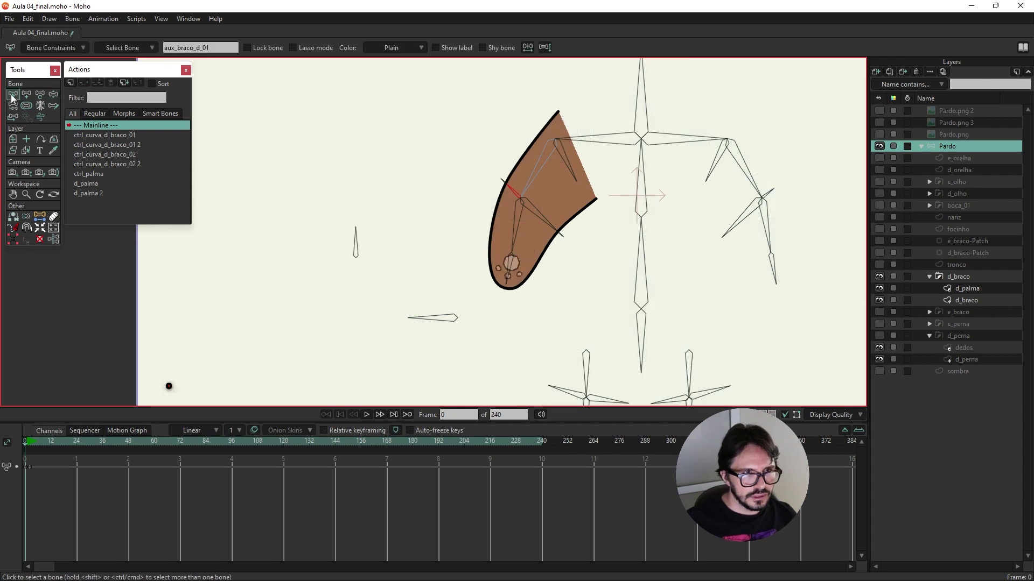
click(357, 253)
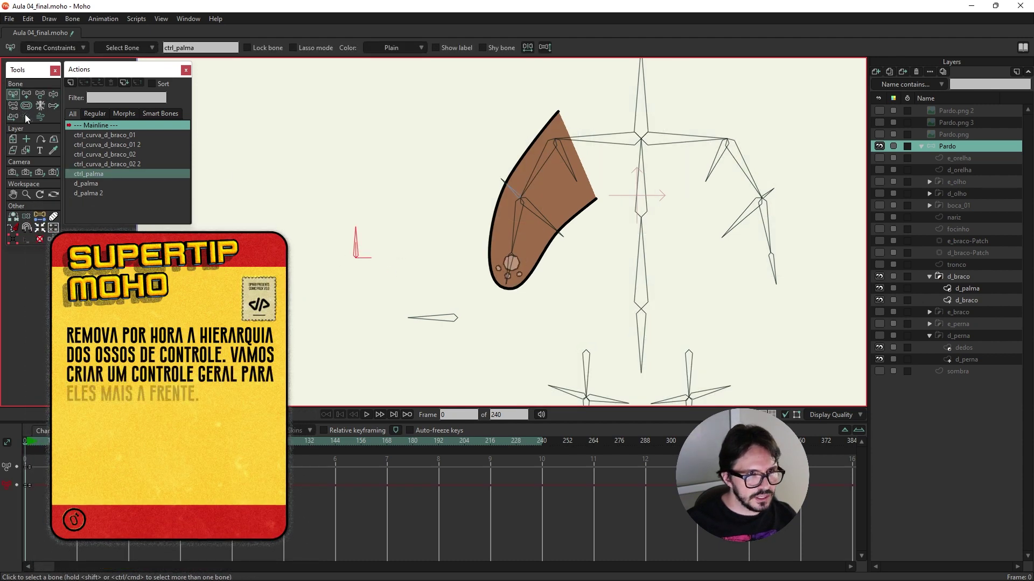
click(13, 105)
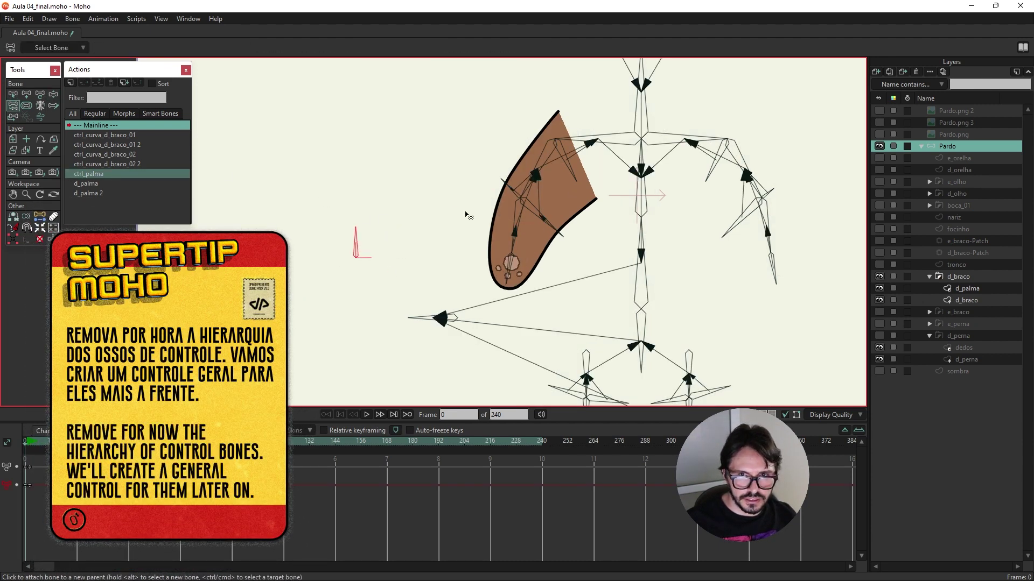
scroll(413, 202, down, 3)
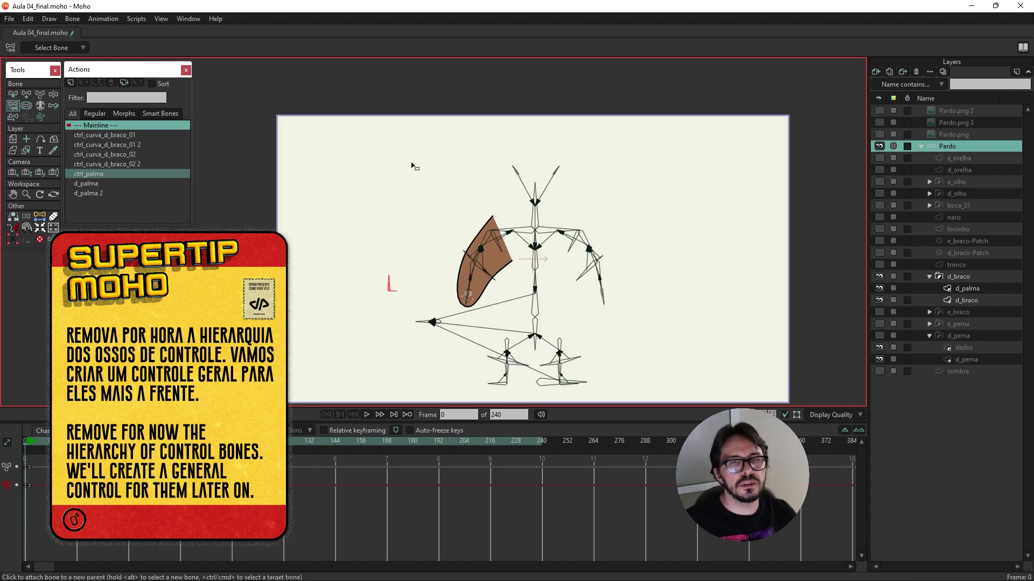
scroll(408, 264, up, 1)
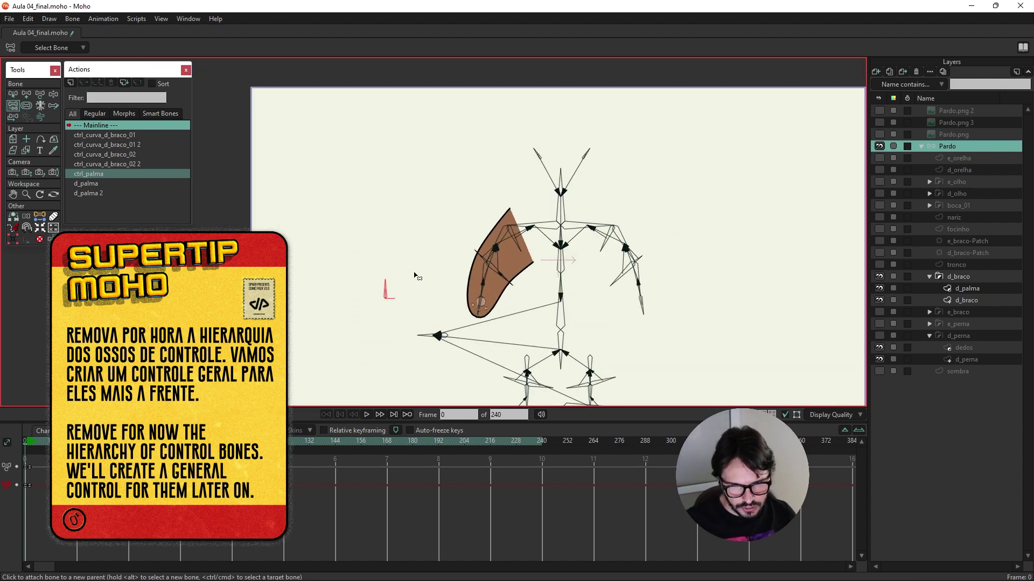
scroll(416, 272, up, 1)
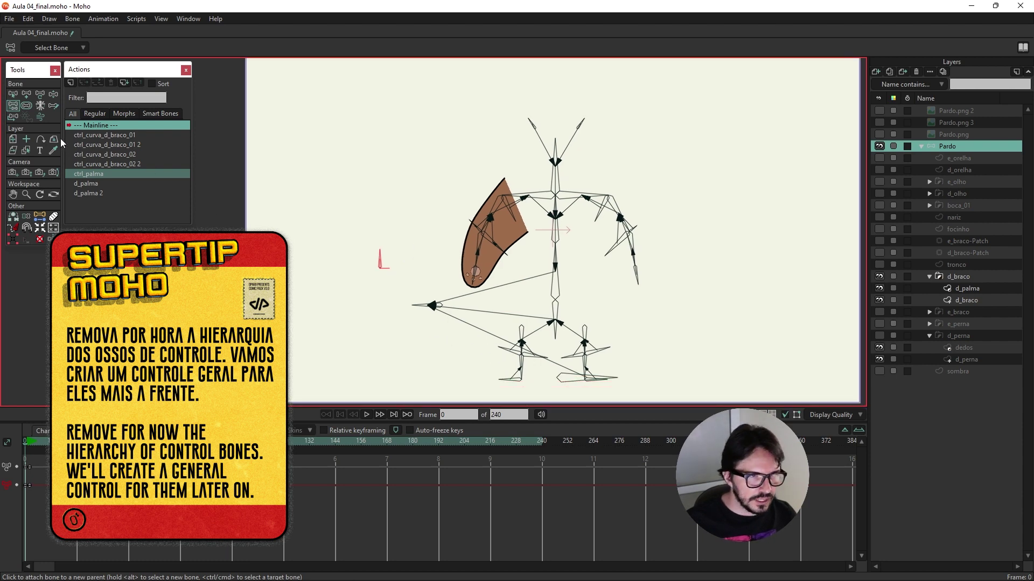
click(53, 93)
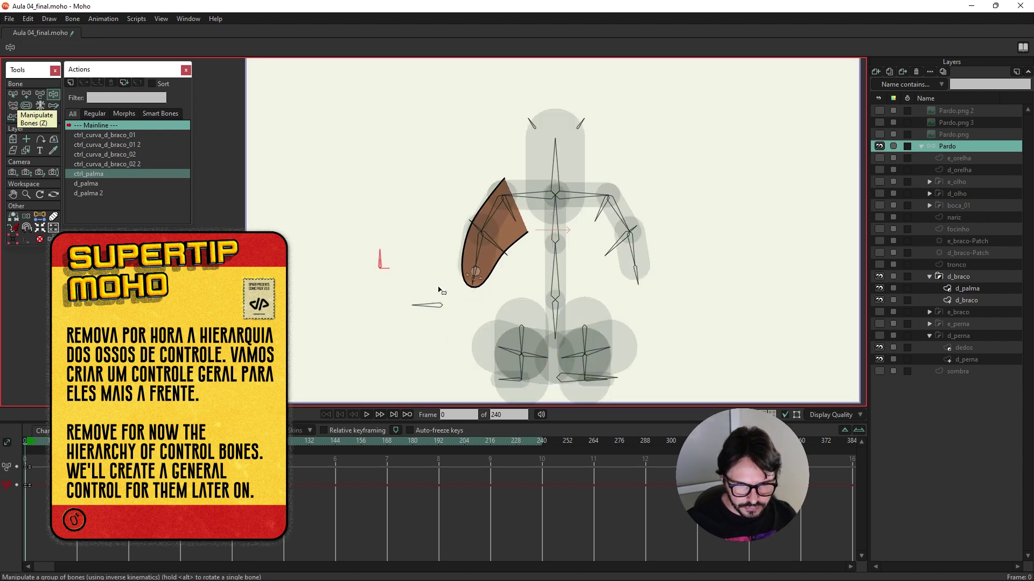
scroll(440, 285, up, 1)
scroll(428, 242, down, 1)
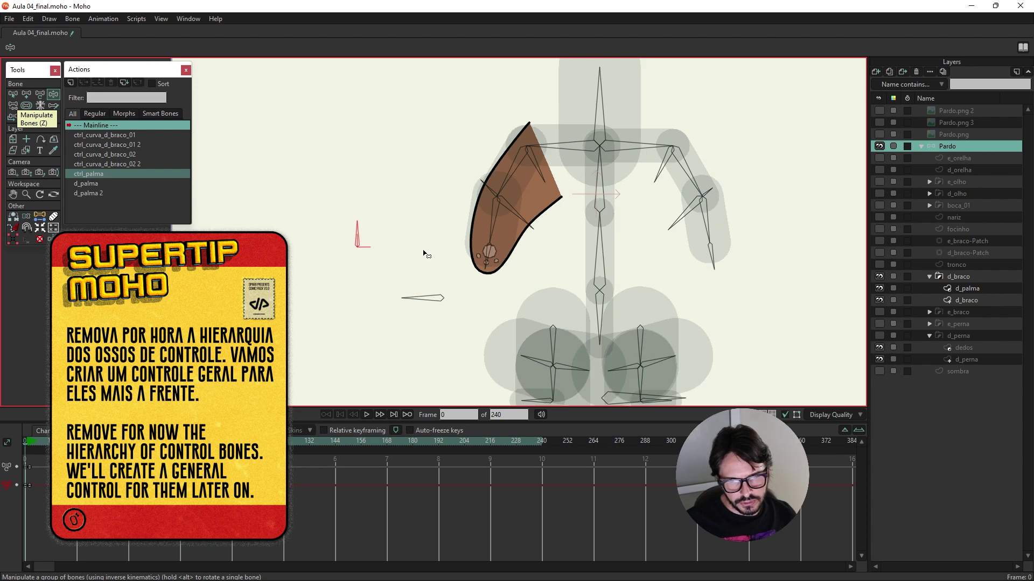
scroll(423, 252, down, 1)
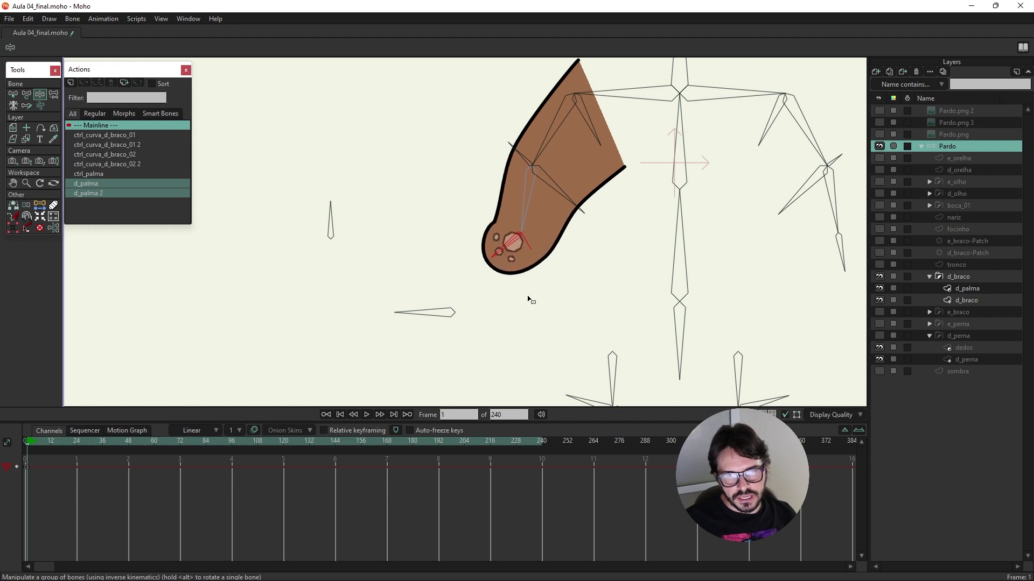
drag(528, 298, 413, 251)
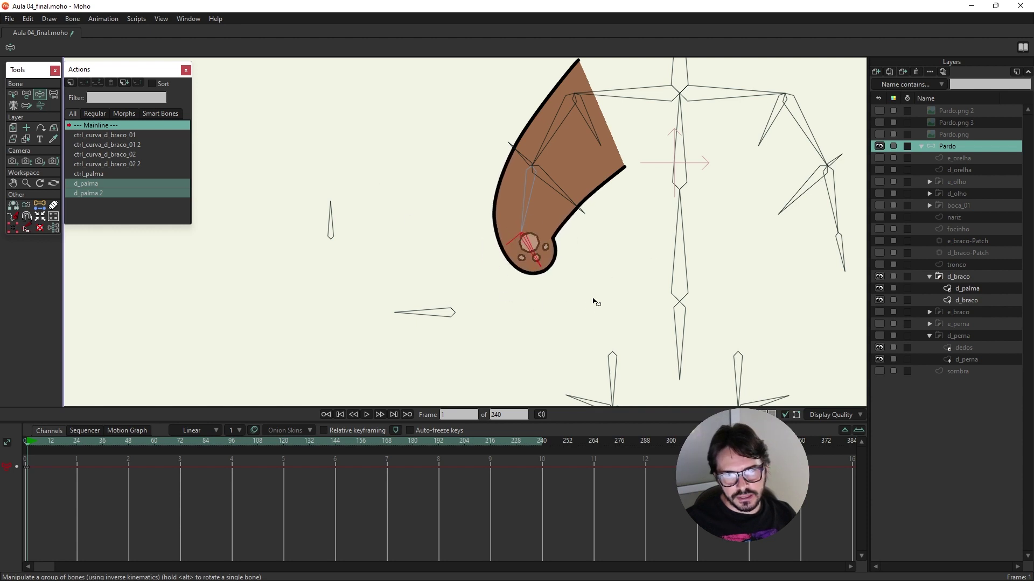